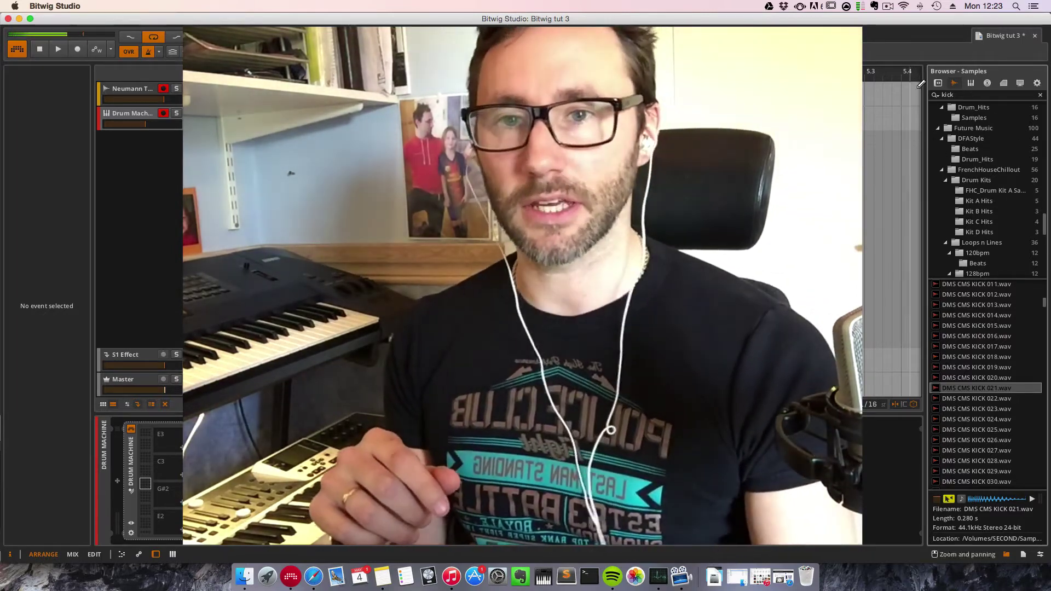
- Look through the kit presets available for the Drum Machine device
{"action": "left_click", "coordinate": [938, 83]}
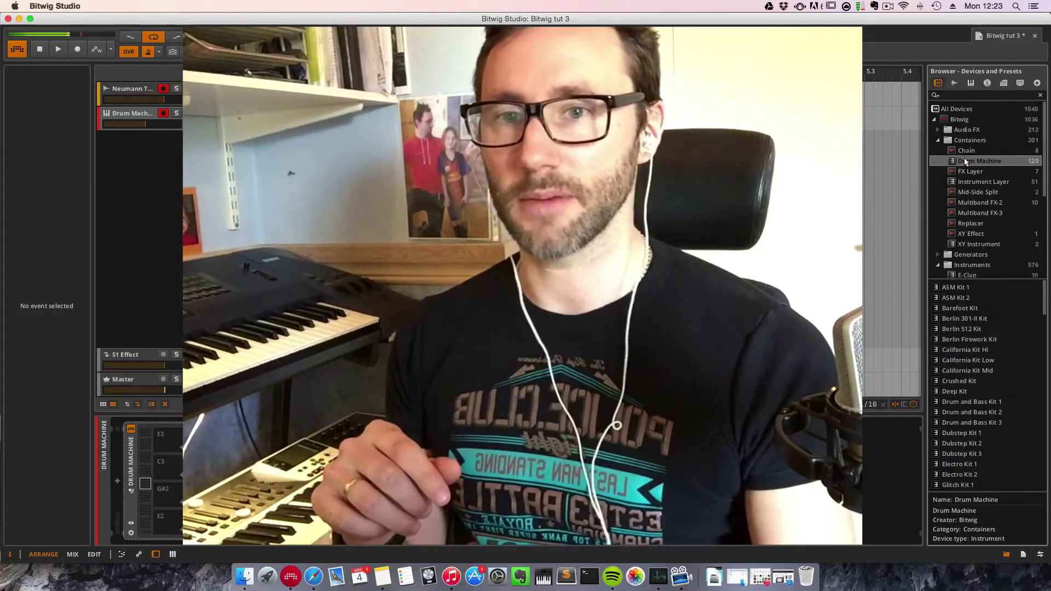
{"action": "left_click_drag", "start_coordinate": [87, 140], "coordinate": [136, 123]}
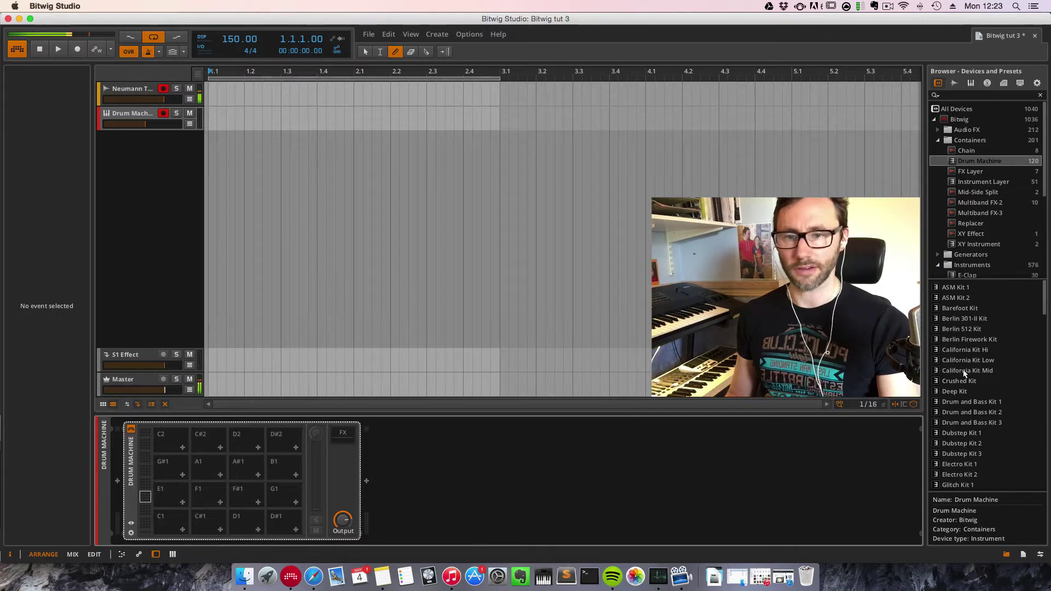
{"action": "mouse_move", "coordinate": [1045, 300]}
{"action": "left_mouse_down"}
{"action": "mouse_move", "coordinate": [1045, 480]}
{"action": "mouse_move", "coordinate": [1043, 285]}
{"action": "left_mouse_up"}
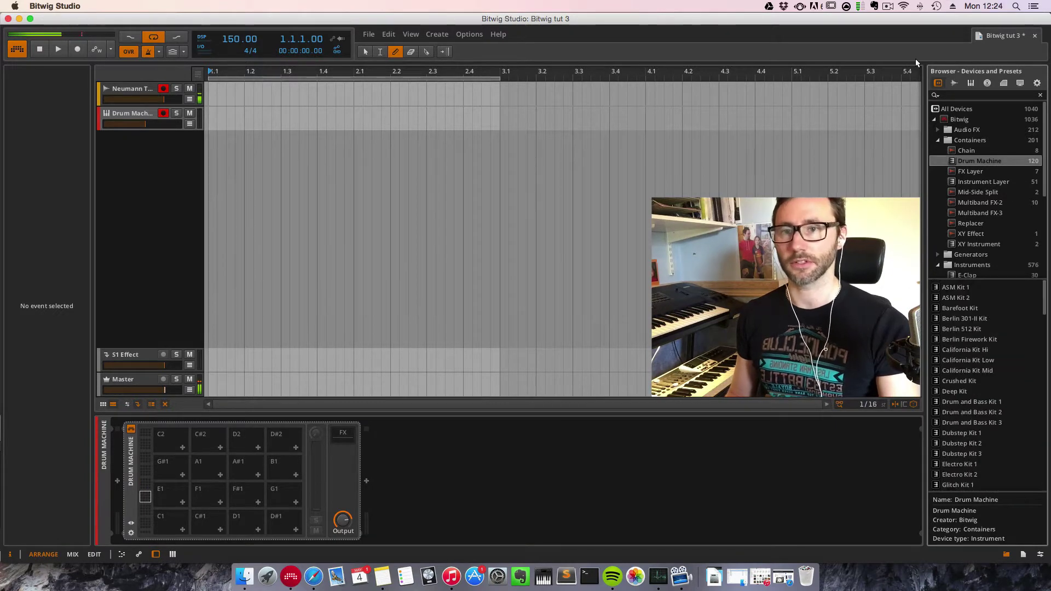
- Load the sample DMS CMS KICK 021.wav onto the Drum Machine's C3 pad and raise its amplitude envelope release
{"action": "left_click", "coordinate": [954, 83]}
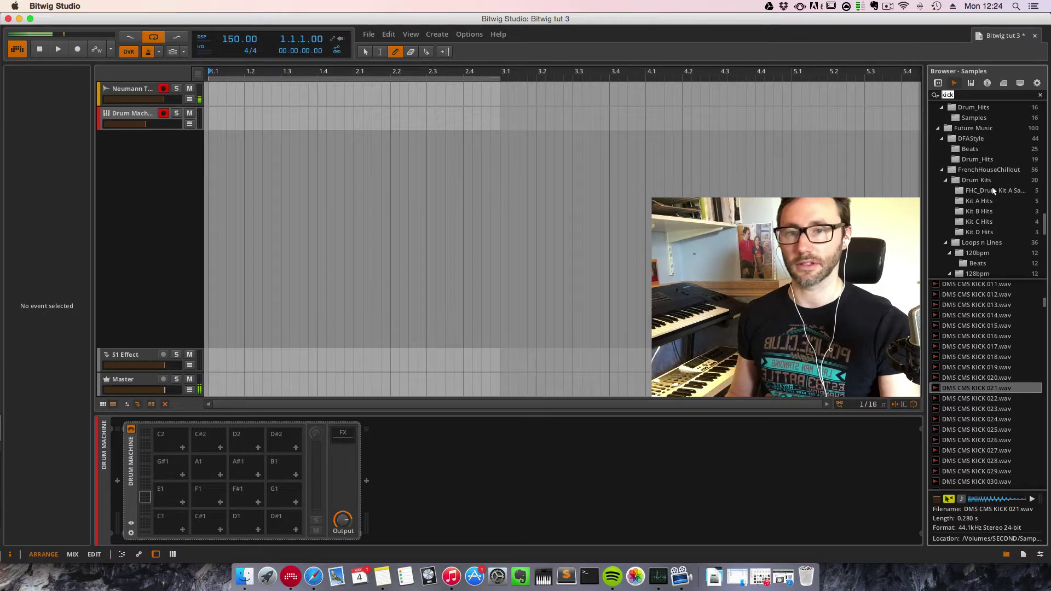
{"action": "left_click", "coordinate": [962, 390]}
{"action": "left_click_drag", "start_coordinate": [960, 387], "coordinate": [154, 492]}
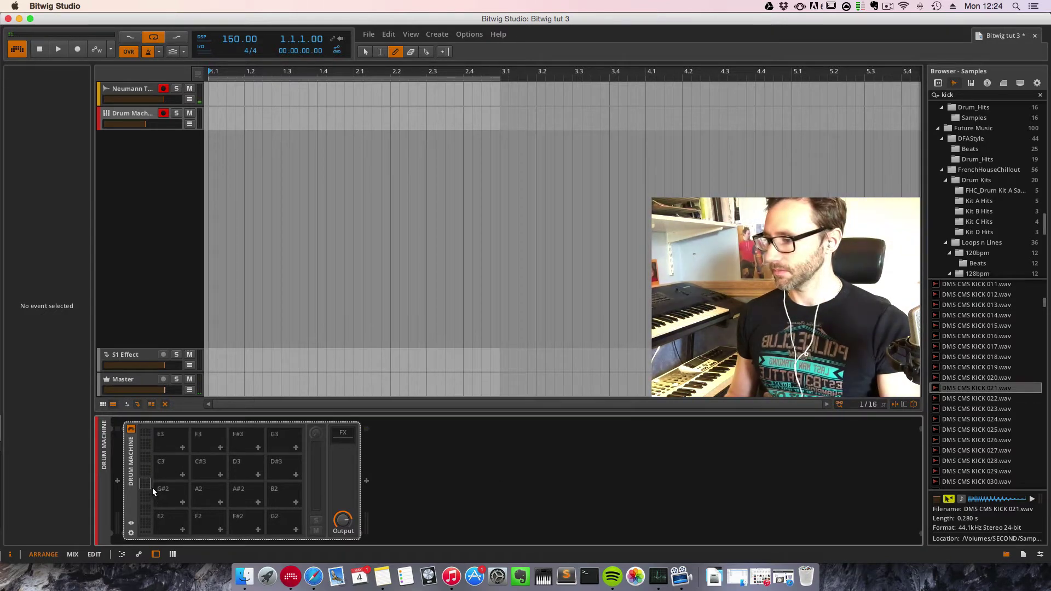
{"action": "left_click_drag", "start_coordinate": [943, 390], "coordinate": [168, 470]}
{"action": "left_click", "coordinate": [161, 473]}
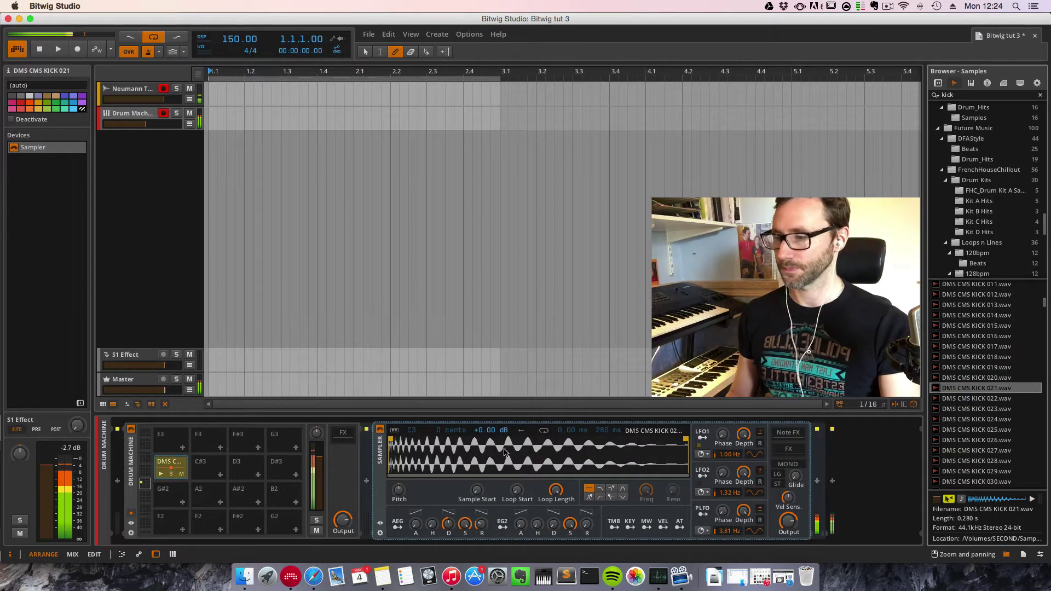
{"action": "left_click_drag", "start_coordinate": [482, 527], "coordinate": [482, 514]}
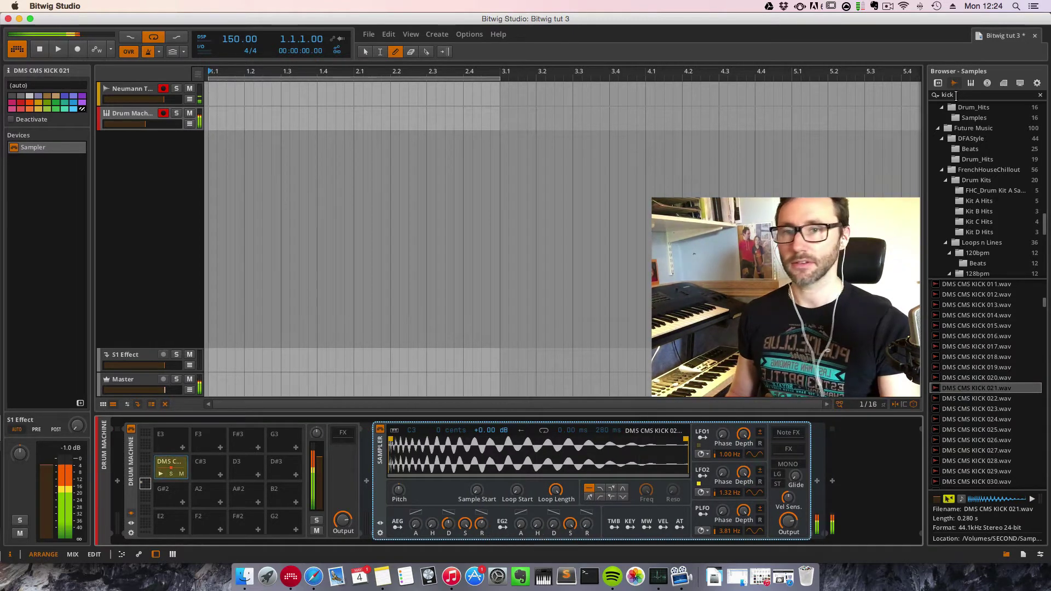
- Search the samples for snare, load DMS CMS CLP SNR 043.wav onto the D3 pad and raise its amplitude envelope release
{"action": "left_click", "coordinate": [951, 95]}
{"action": "type", "text": "snare"}
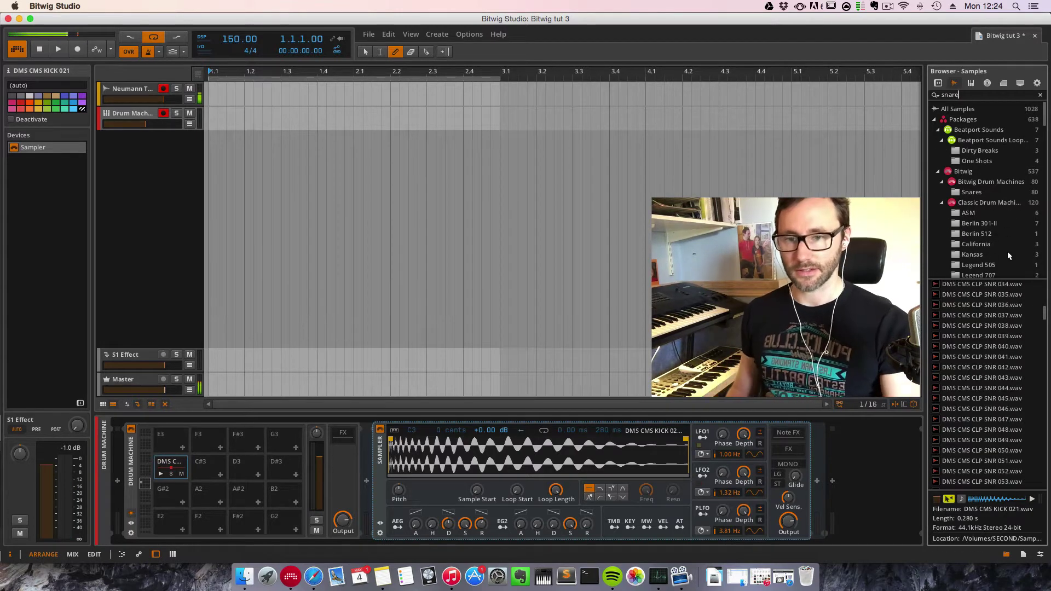
{"action": "left_click", "coordinate": [990, 337]}
{"action": "left_click", "coordinate": [982, 367]}
{"action": "left_click", "coordinate": [981, 377]}
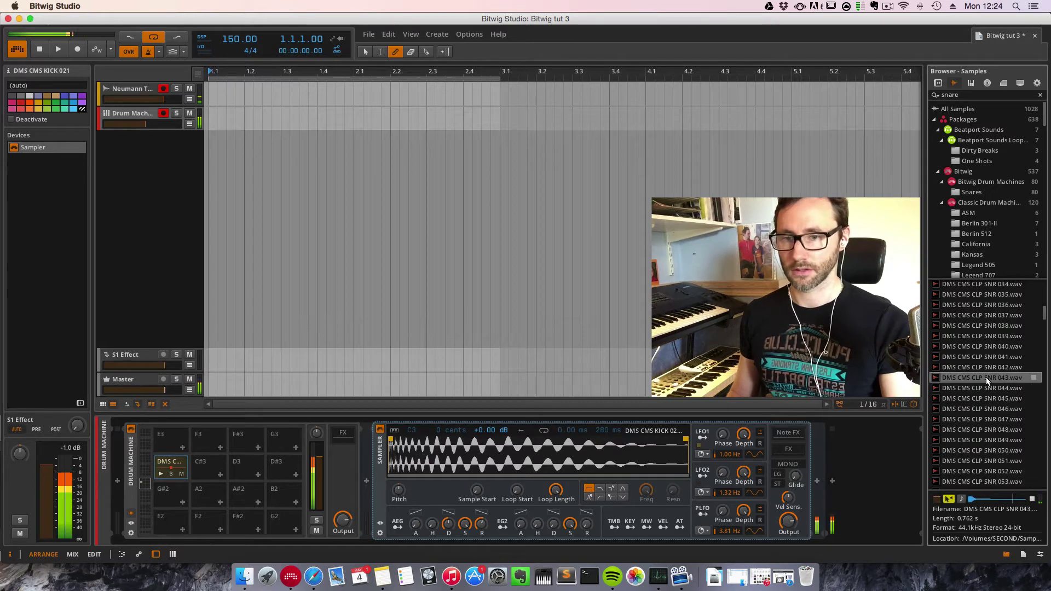
{"action": "left_click_drag", "start_coordinate": [991, 376], "coordinate": [239, 466]}
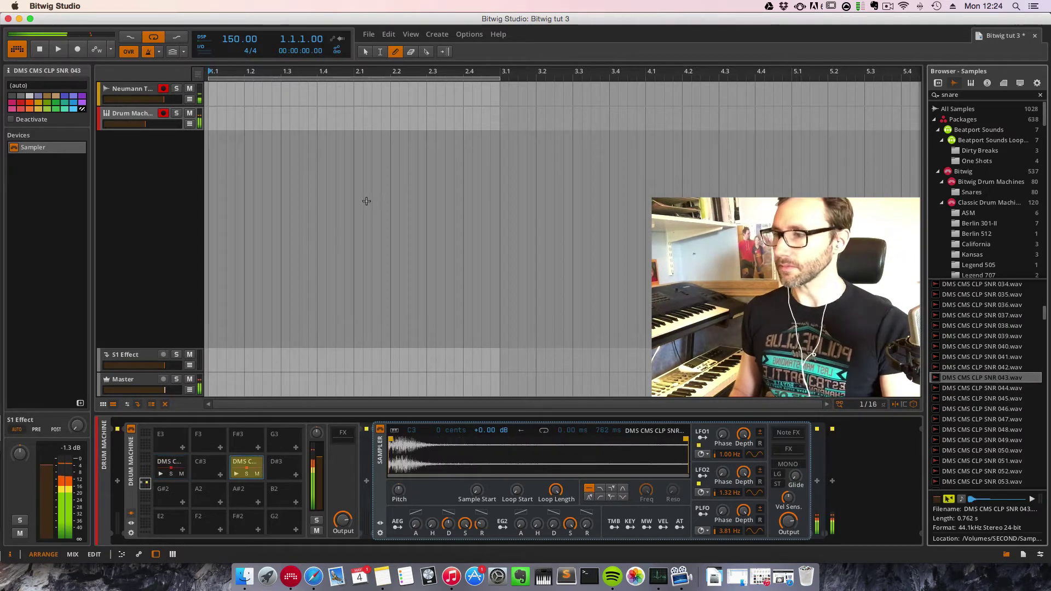
{"action": "left_click_drag", "start_coordinate": [481, 524], "coordinate": [481, 506]}
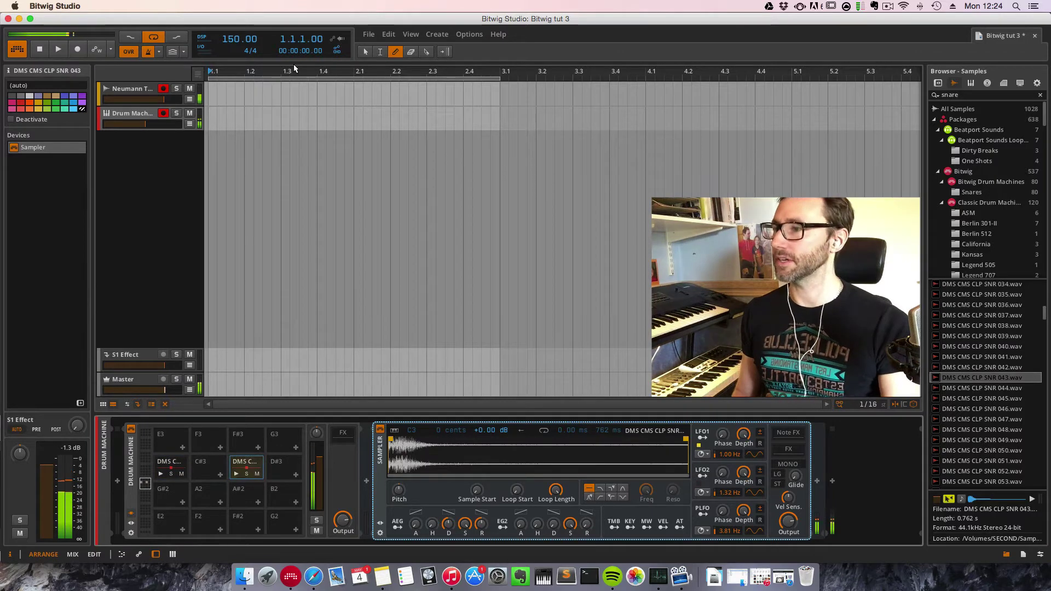
- Draw a two-bar clip on the Drum Machine track, starting at bar 1
{"action": "left_click_drag", "start_coordinate": [215, 111], "coordinate": [500, 113]}
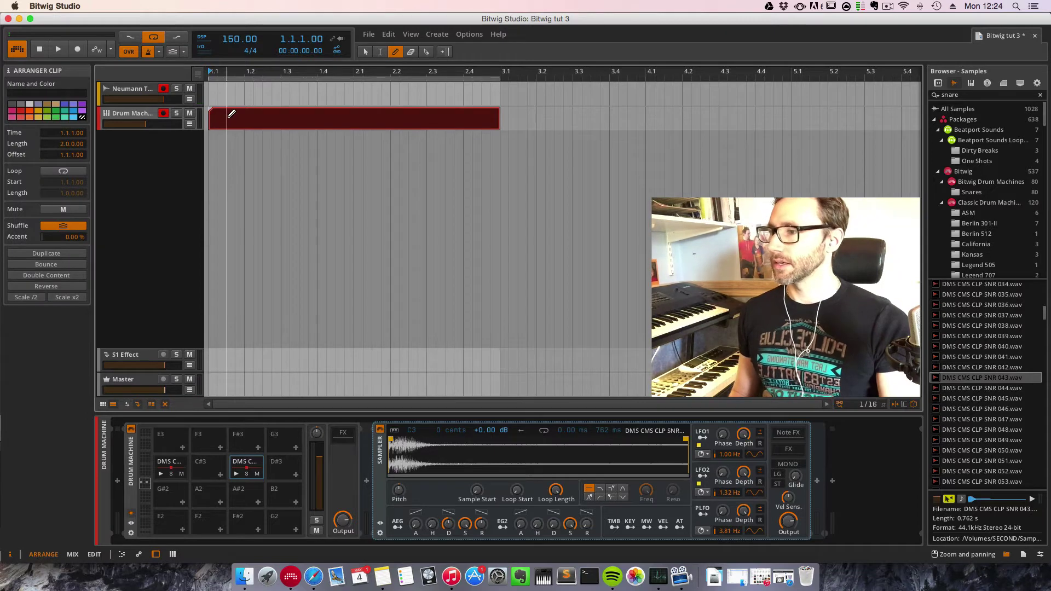
{"action": "right_click", "coordinate": [275, 124]}
{"action": "left_click", "coordinate": [183, 117]}
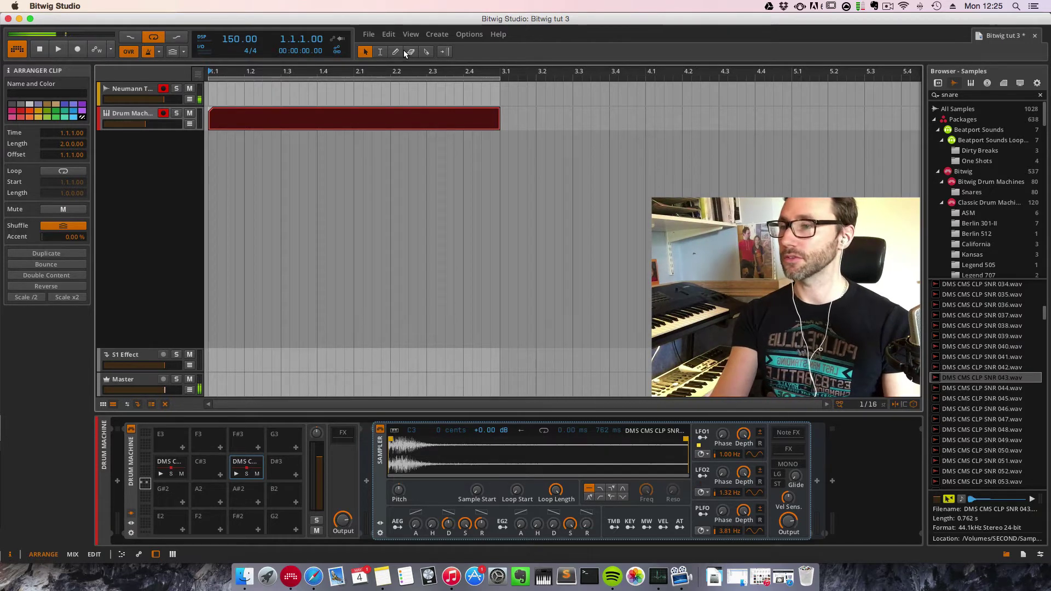
- Switch through the arranger's editing tools: eraser, object selection, time selection, pen and knife
{"action": "key", "text": "4"}
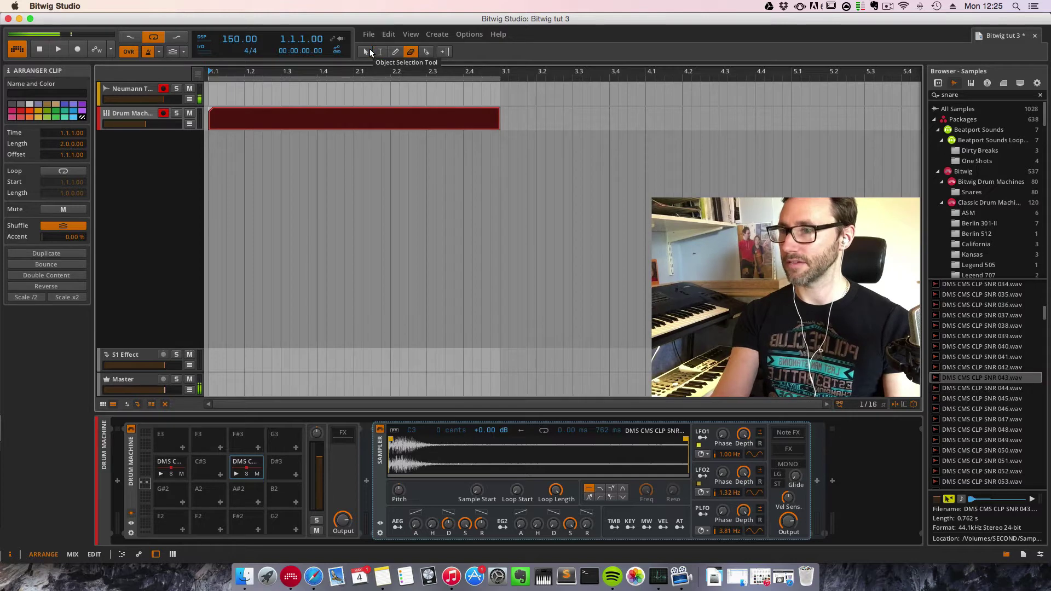
{"action": "left_click", "coordinate": [370, 50]}
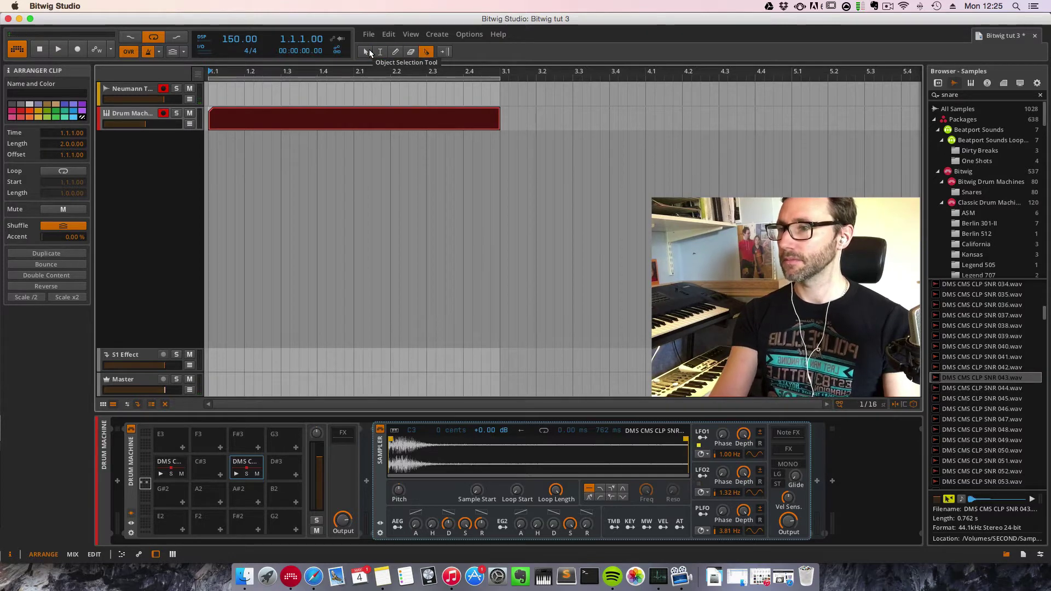
{"action": "left_click", "coordinate": [380, 53]}
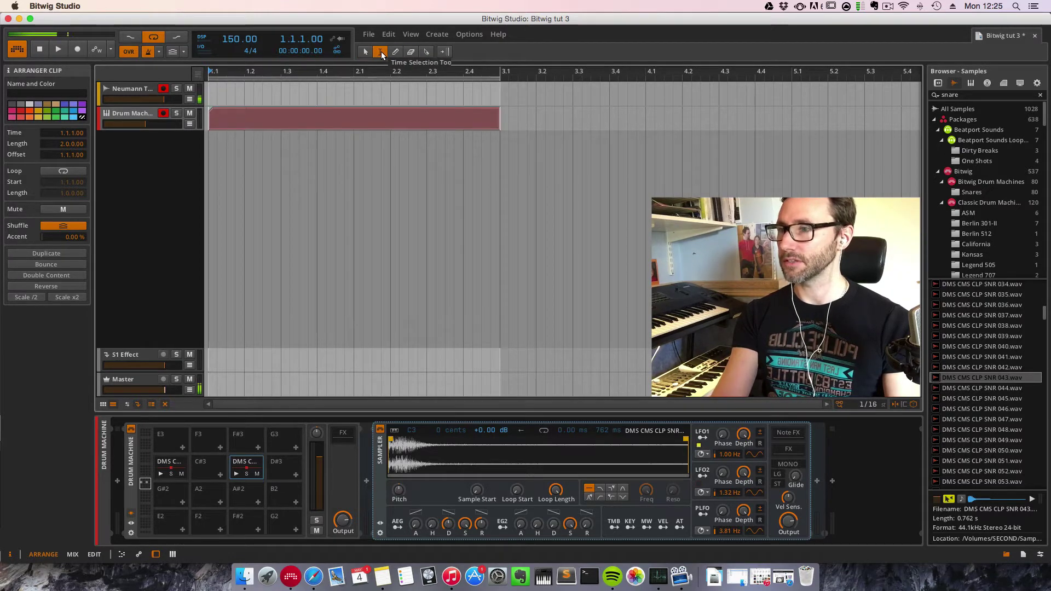
{"action": "left_click", "coordinate": [396, 52]}
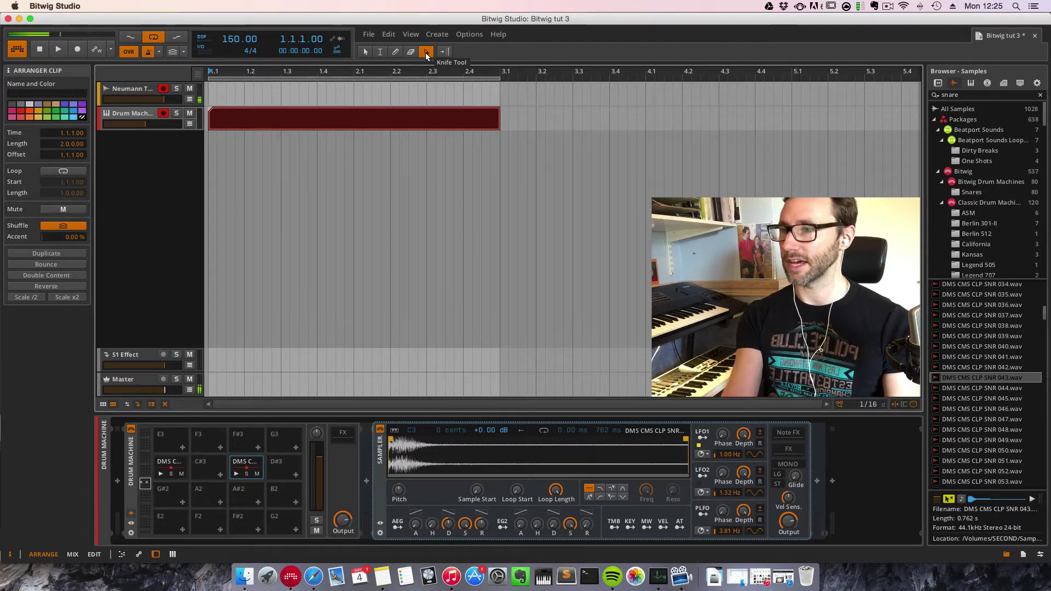
- Open the drum clip for note editing and draw bar 1 with C3 notes at 1.1, 1.3.3 and 1.4.3 and D3 notes at 1.2 and 1.4
{"action": "key", "text": "1"}
{"action": "double_click", "coordinate": [251, 122]}
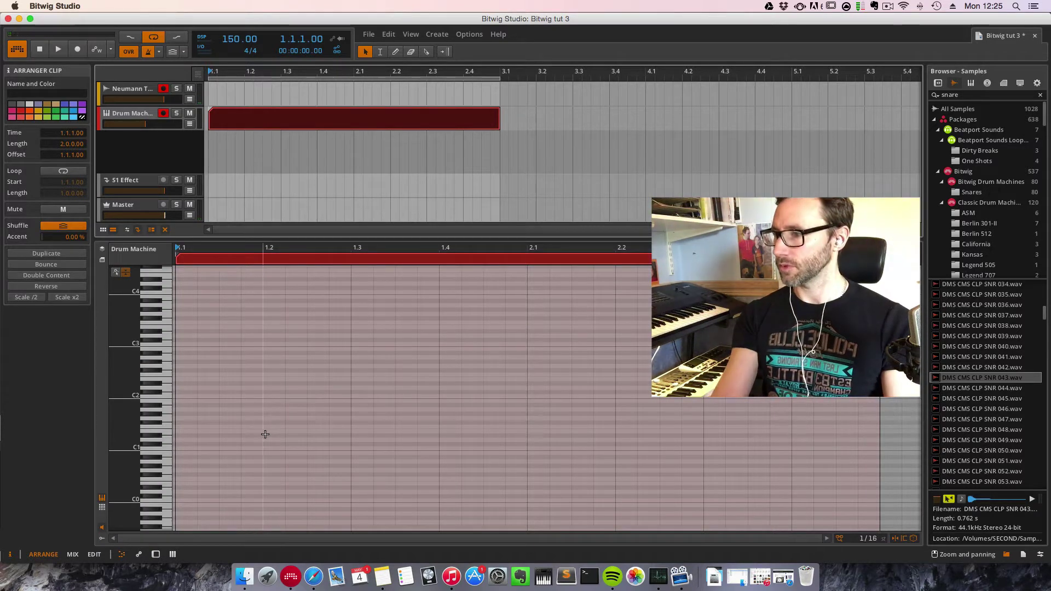
{"action": "key", "text": "3"}
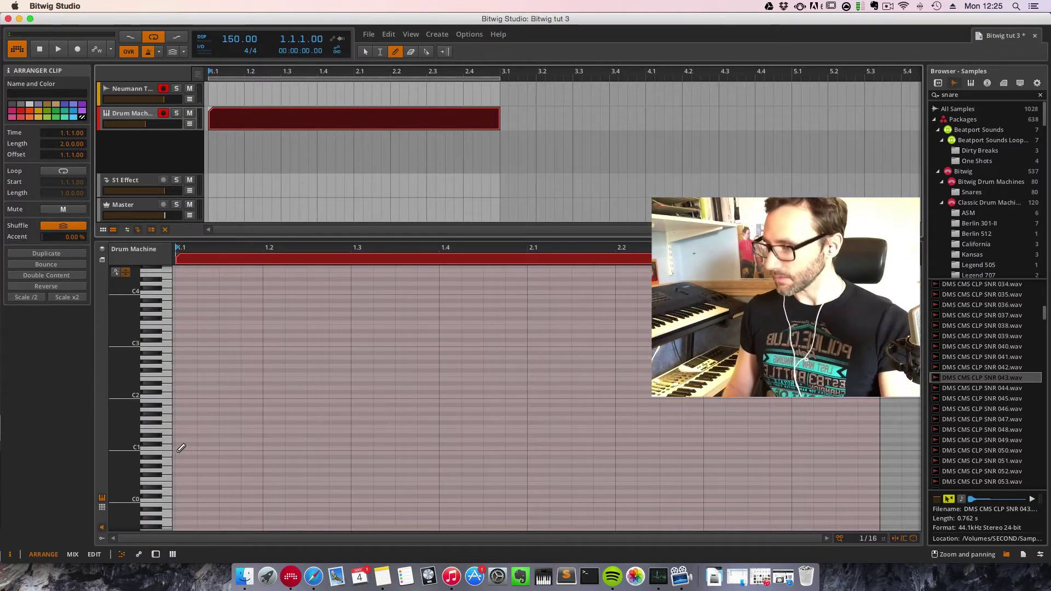
{"action": "left_click", "coordinate": [178, 344]}
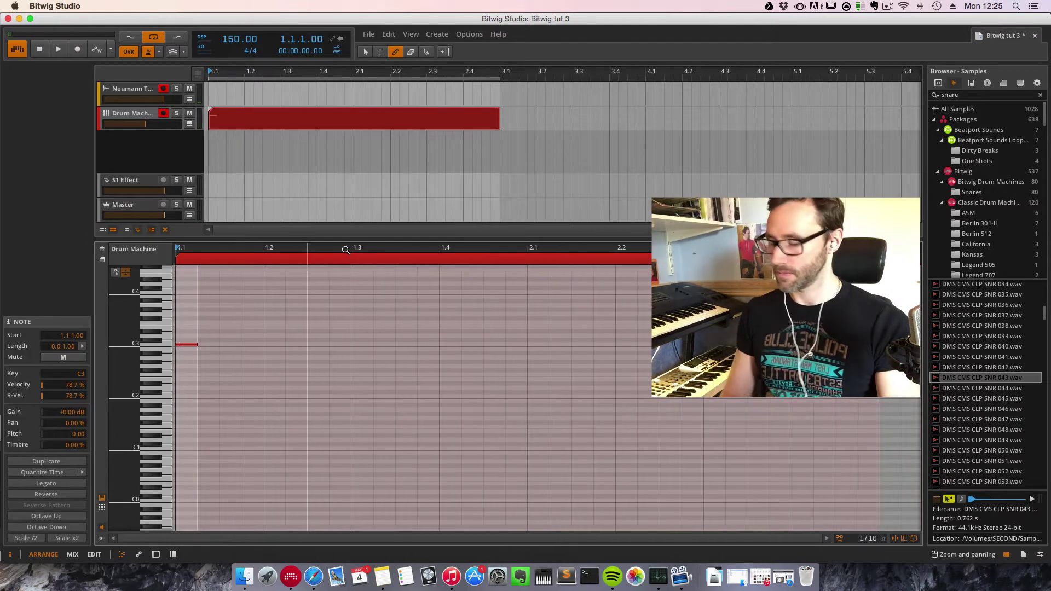
{"action": "key", "text": "space"}
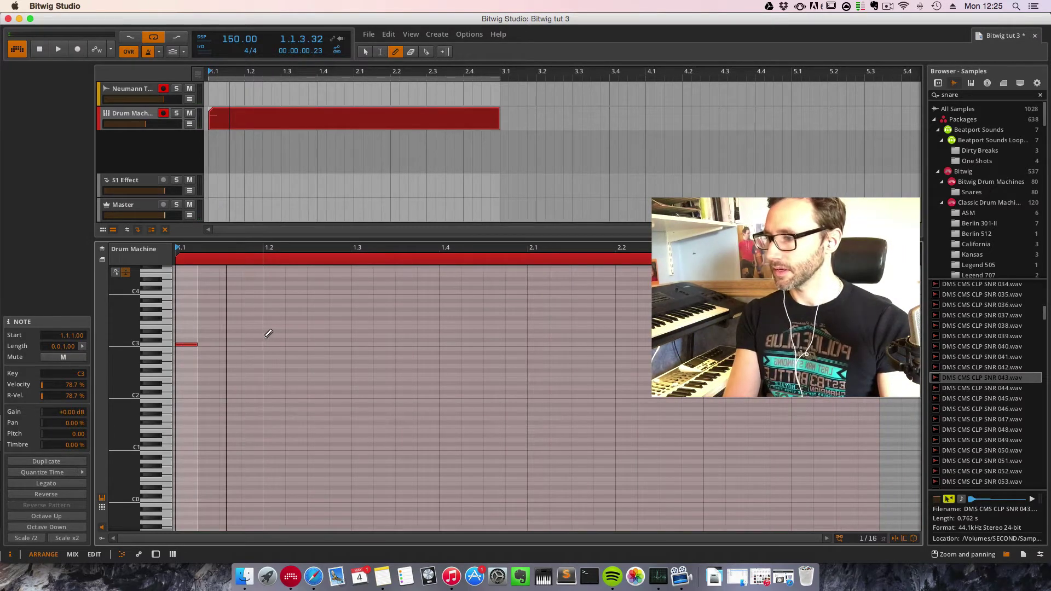
{"action": "left_click", "coordinate": [266, 335]}
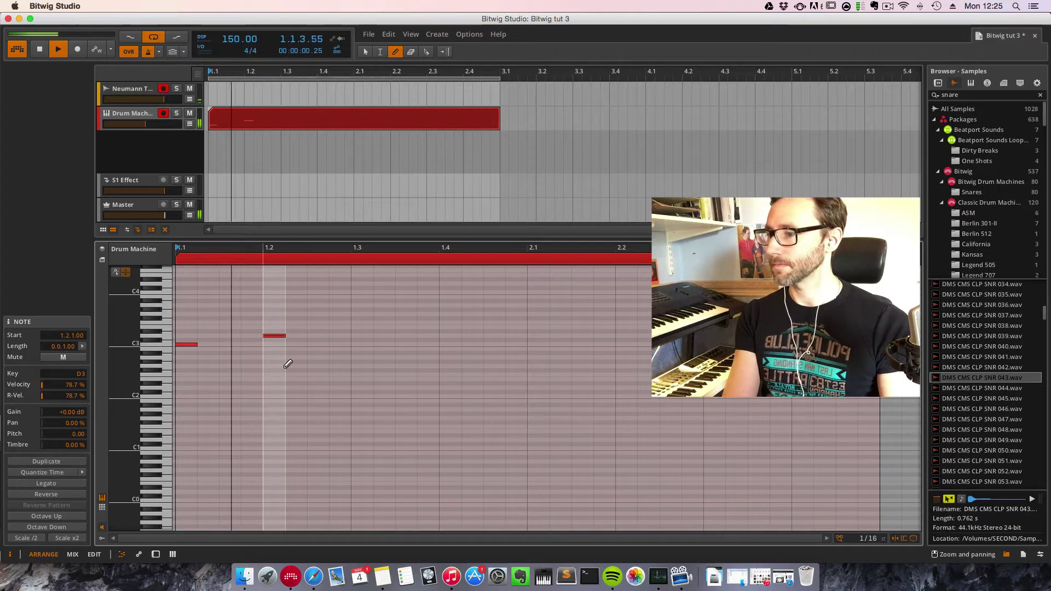
{"action": "left_click", "coordinate": [402, 345]}
{"action": "left_click", "coordinate": [446, 335]}
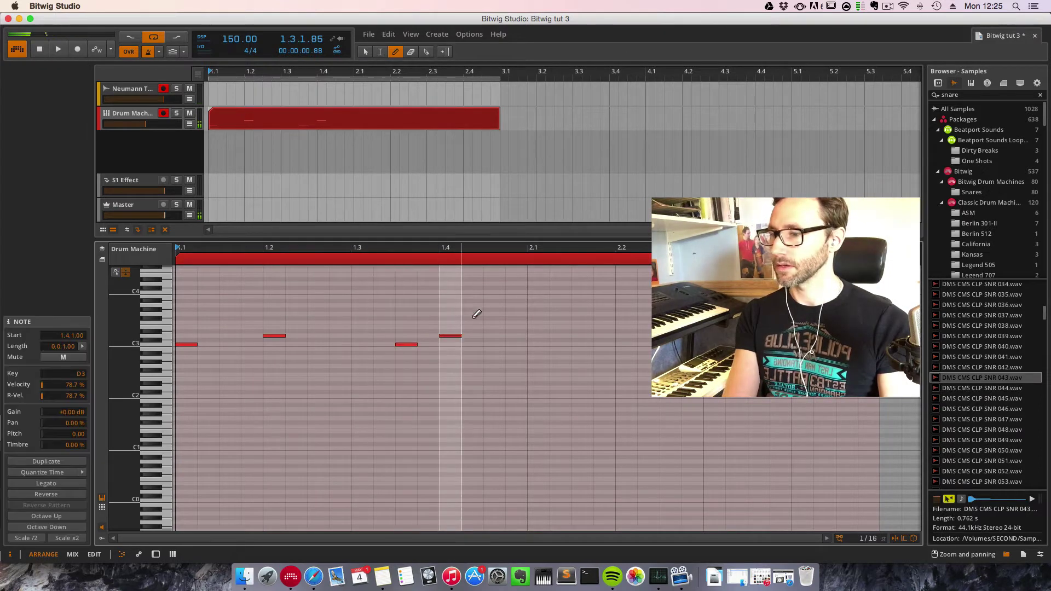
{"action": "left_click", "coordinate": [503, 344]}
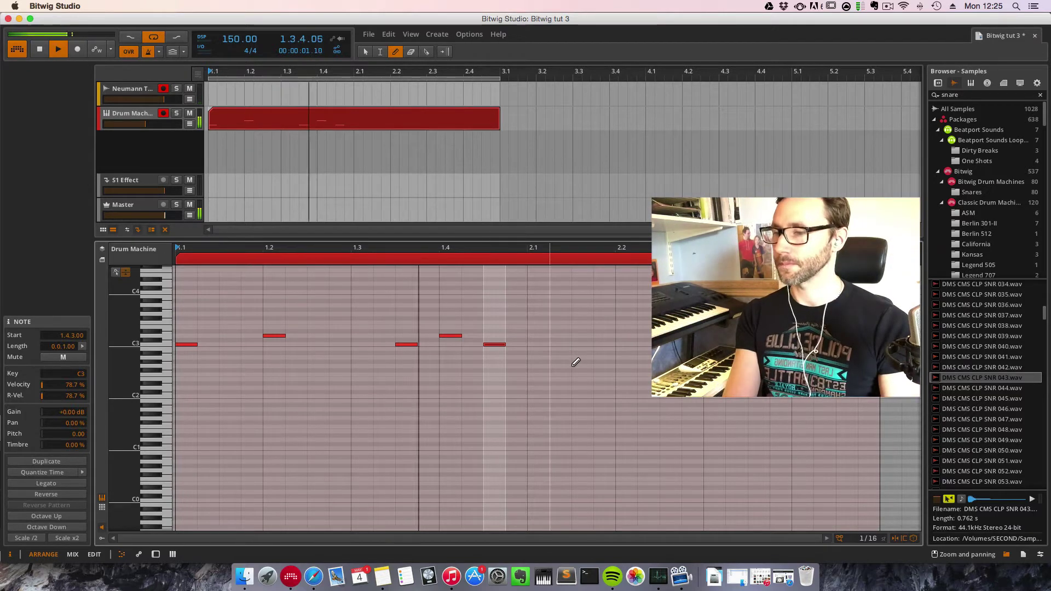
- Draw C3 notes at 2.1 and 2.2.3 and D3 notes at 2.2 and 2.3, and play the pattern
{"action": "left_click", "coordinate": [536, 344]}
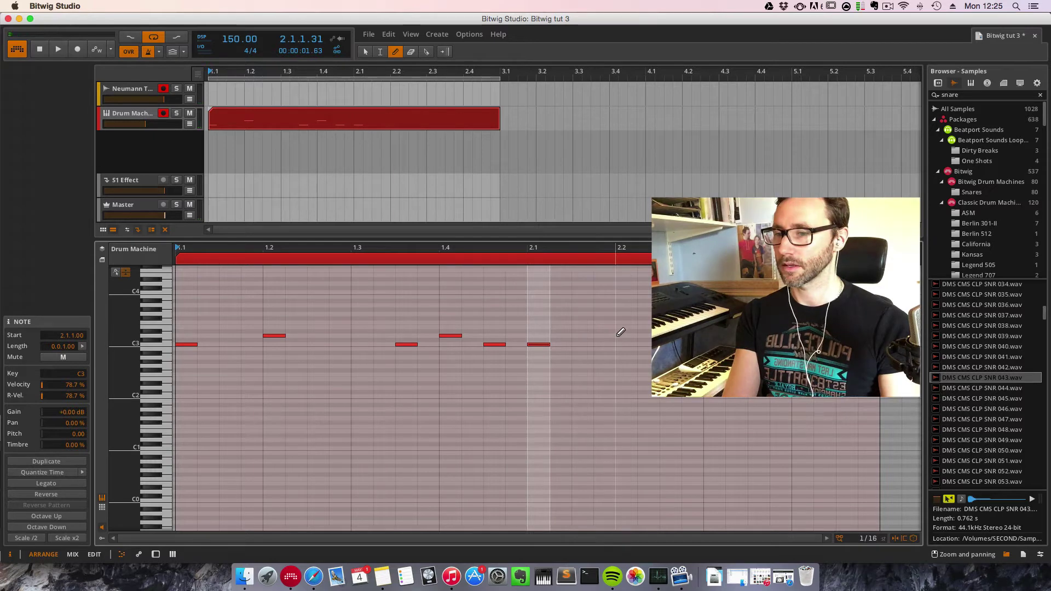
{"action": "left_click", "coordinate": [626, 335]}
{"action": "left_click", "coordinate": [671, 344]}
{"action": "left_click", "coordinate": [714, 336]}
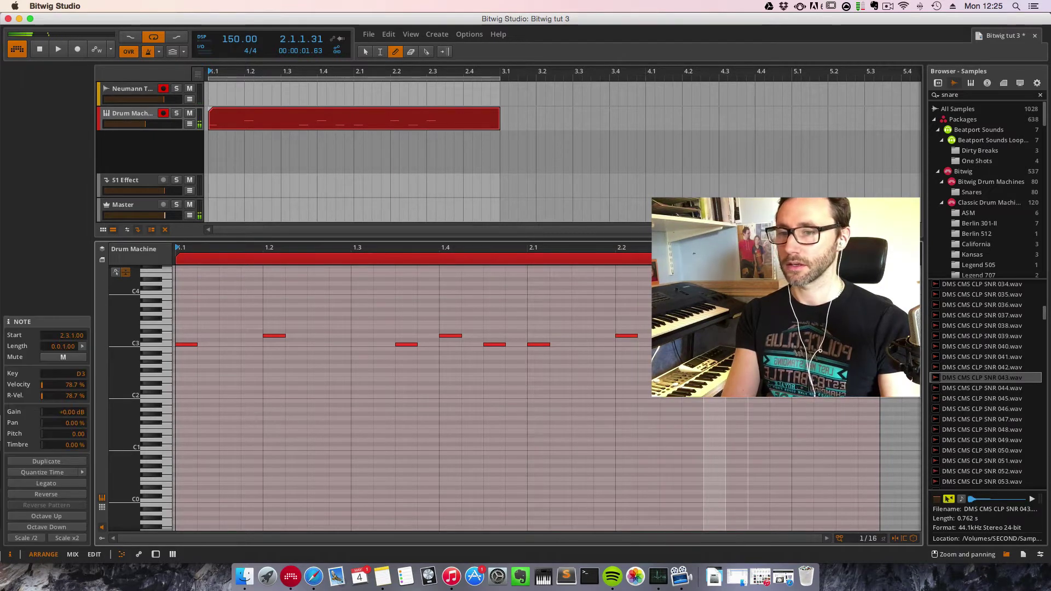
{"action": "key", "text": "space"}
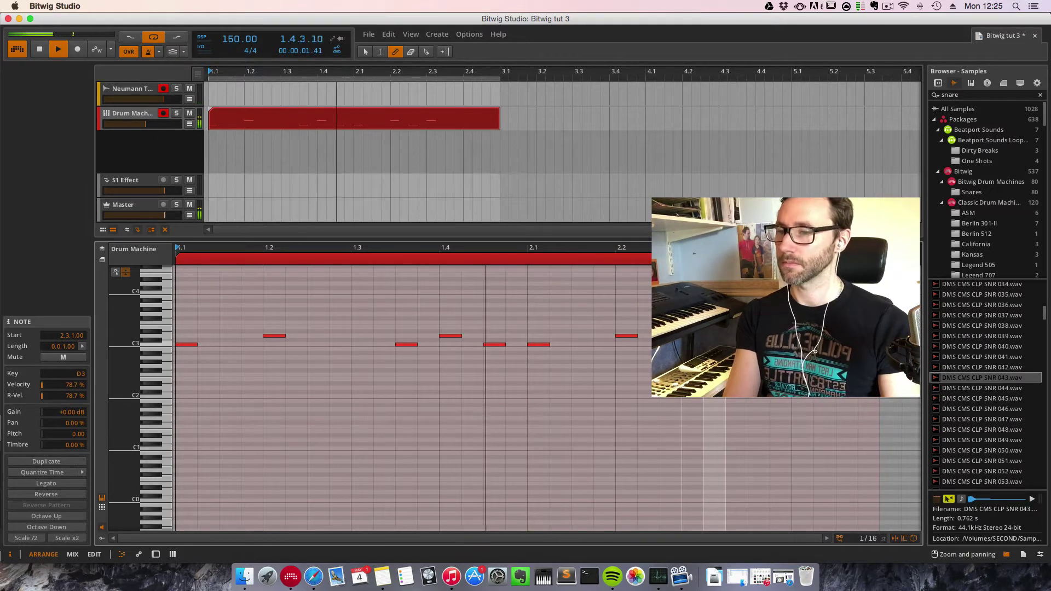
{"action": "key", "text": "space"}
- Delete the D3 note at 2.3, add C3 notes at 2.3.3, 2.3.4 and 2.4.3 and a D3 note at 2.4, and play the beat
{"action": "double_click", "coordinate": [714, 335]}
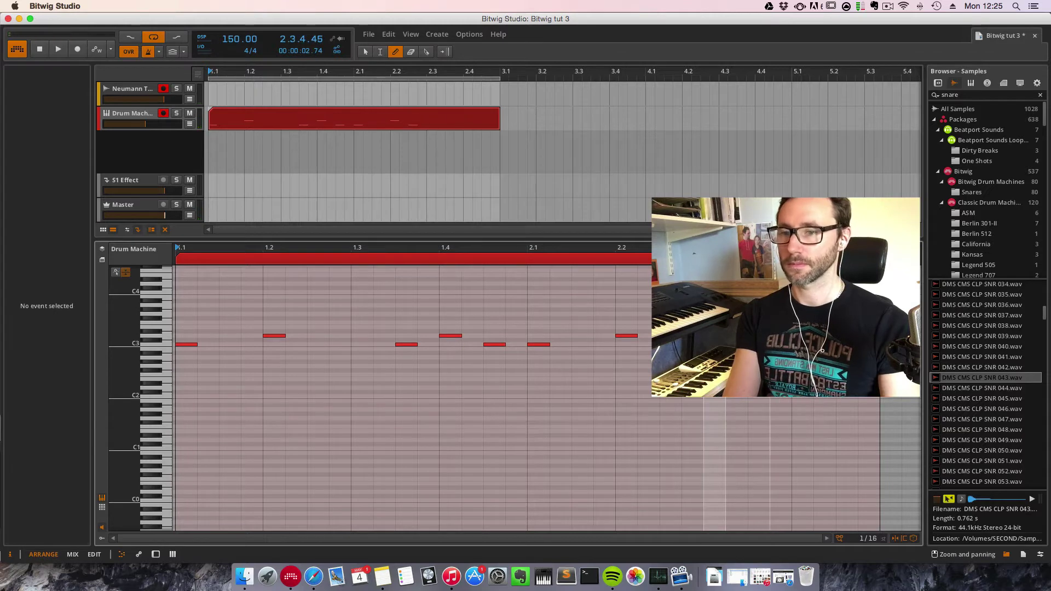
{"action": "left_click", "coordinate": [802, 335]}
{"action": "left_click", "coordinate": [758, 344]}
{"action": "left_click", "coordinate": [780, 344]}
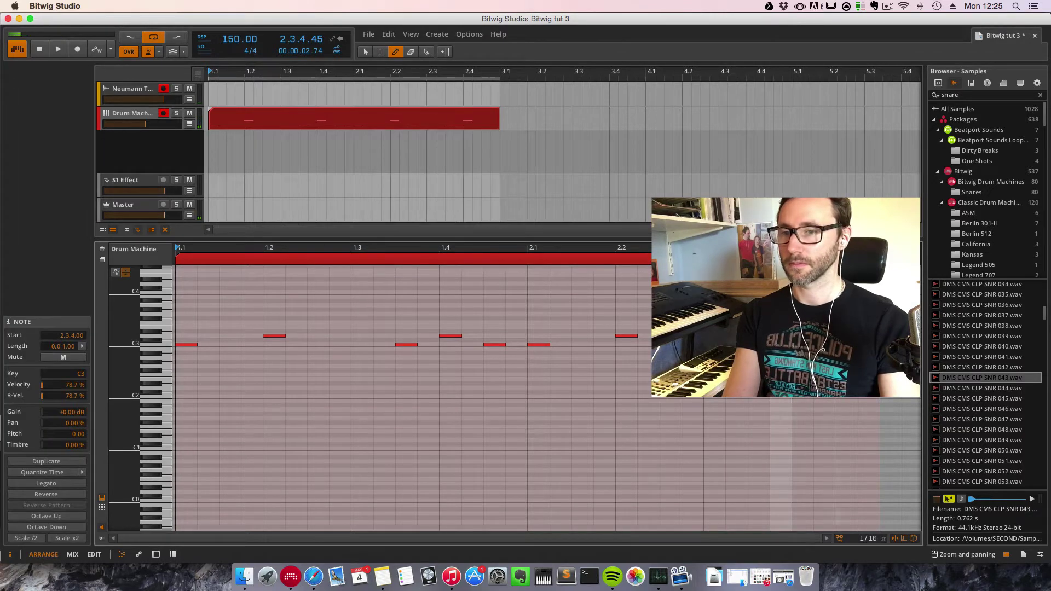
{"action": "key", "text": "space"}
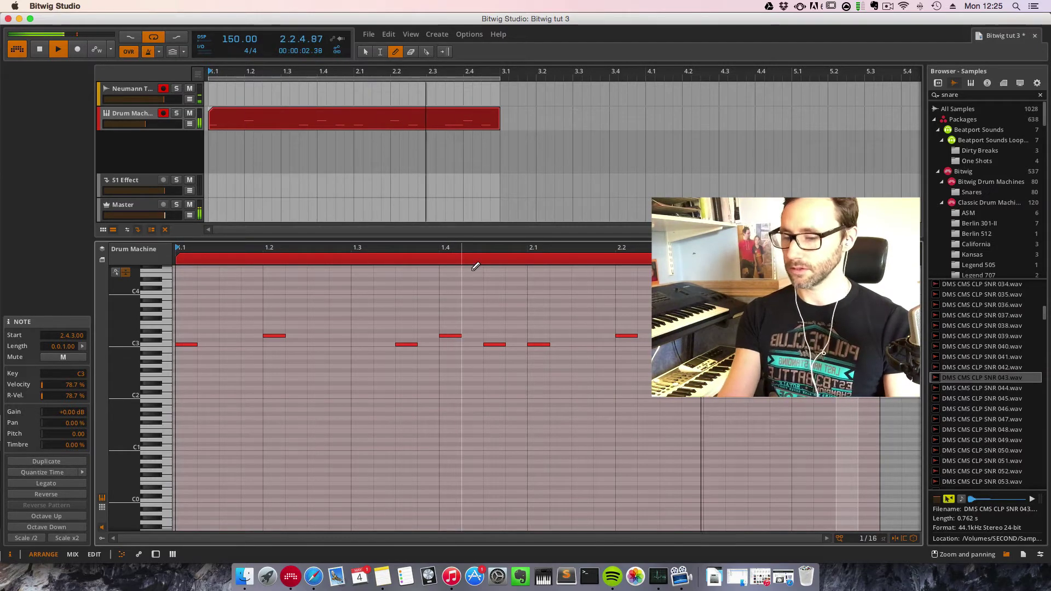
- Show the track's devices, toggle arranger looping off and on again, turn off the metronome and restart playback
{"action": "key", "text": "d"}
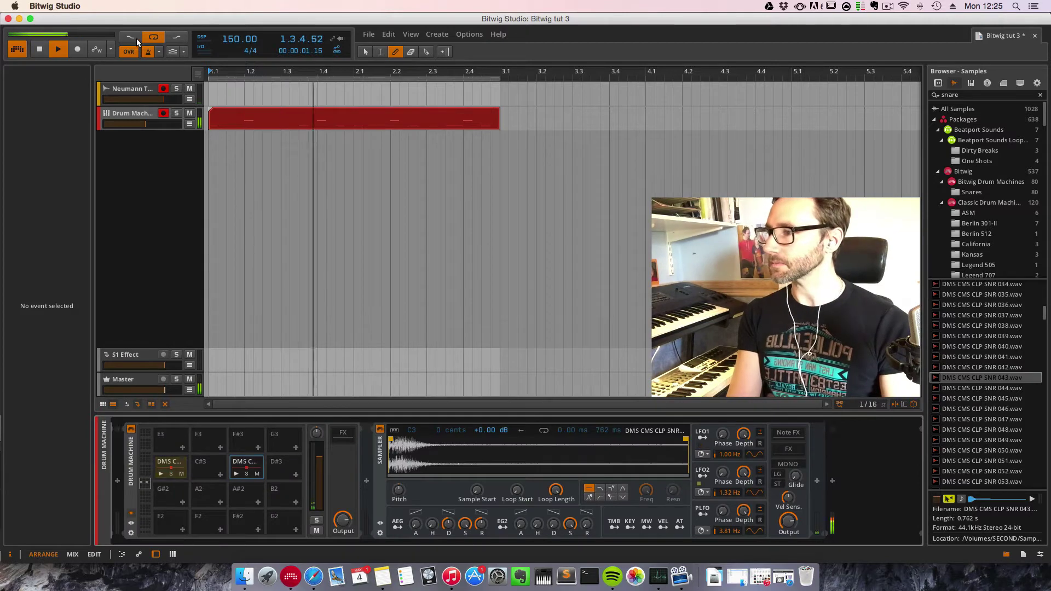
{"action": "left_click", "coordinate": [153, 37]}
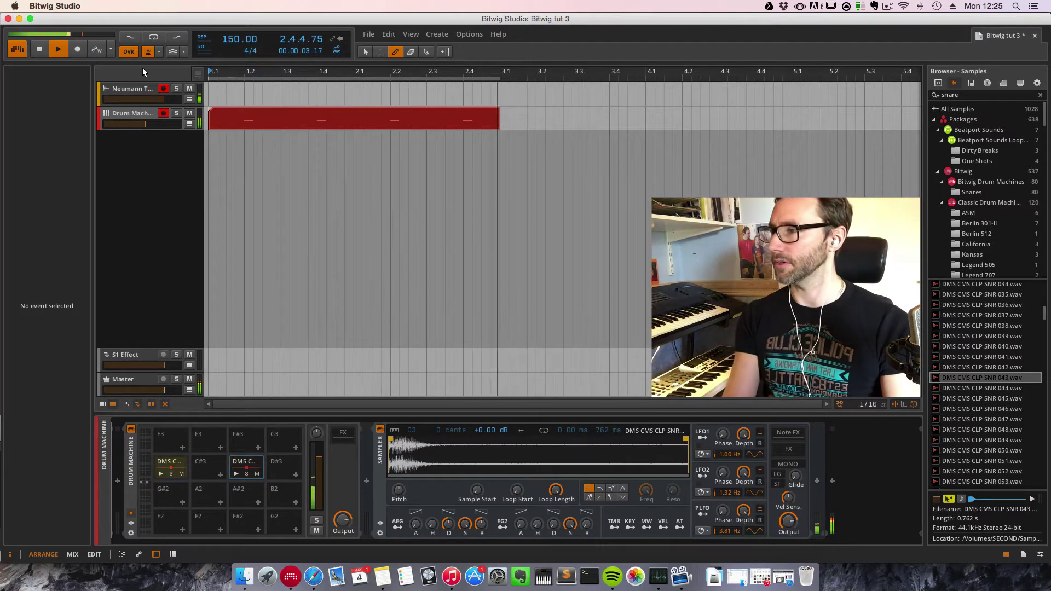
{"action": "left_click", "coordinate": [153, 36]}
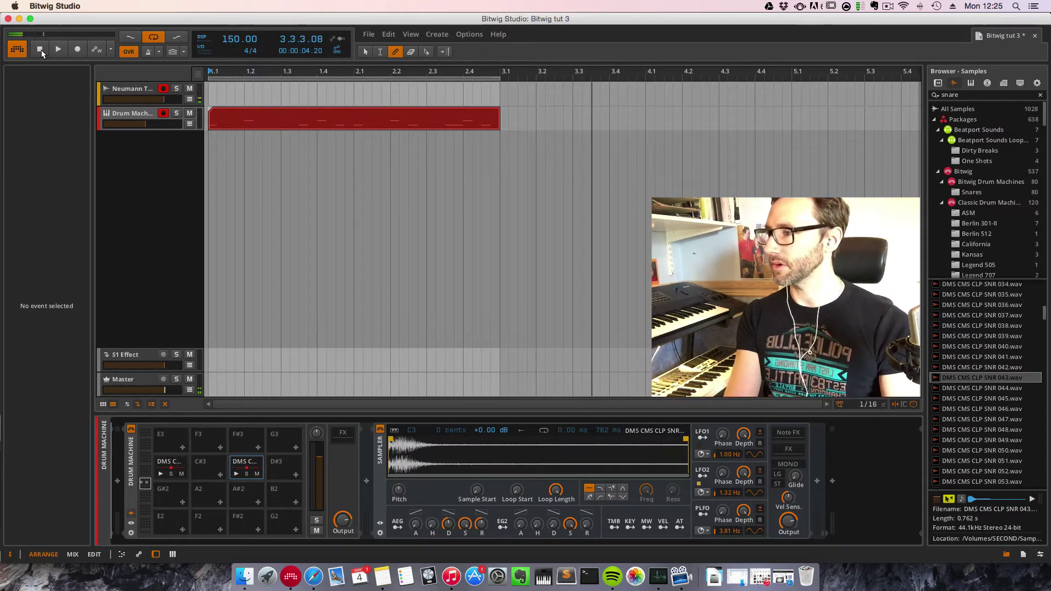
{"action": "left_click", "coordinate": [58, 49]}
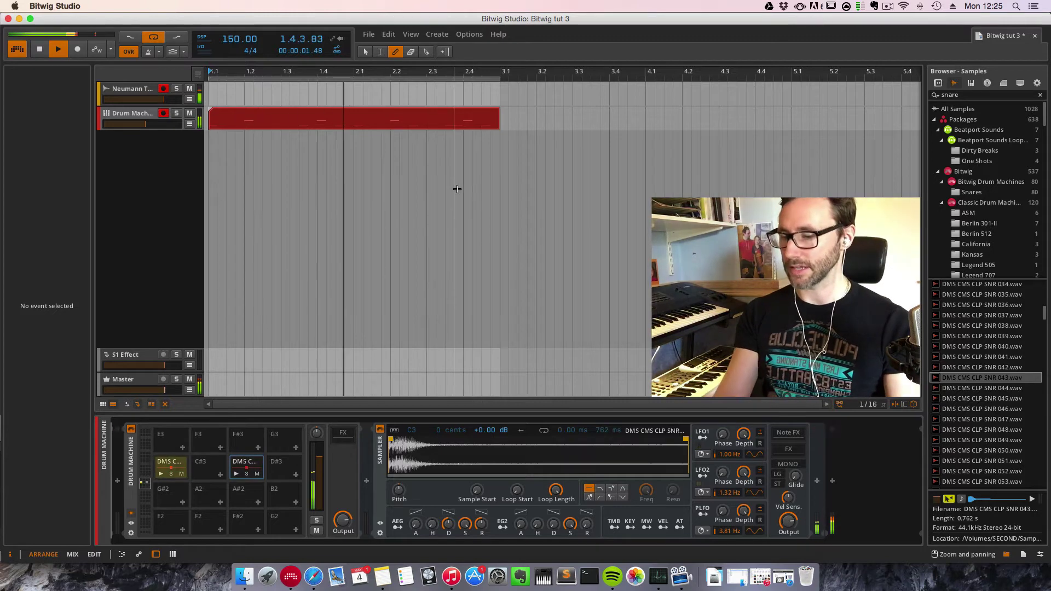
- Search the samples for "hi-hat" and audition several Hi-Hat Additive and 12bit Gothen samples over the loop
{"action": "left_click_drag", "start_coordinate": [974, 95], "coordinate": [843, 78]}
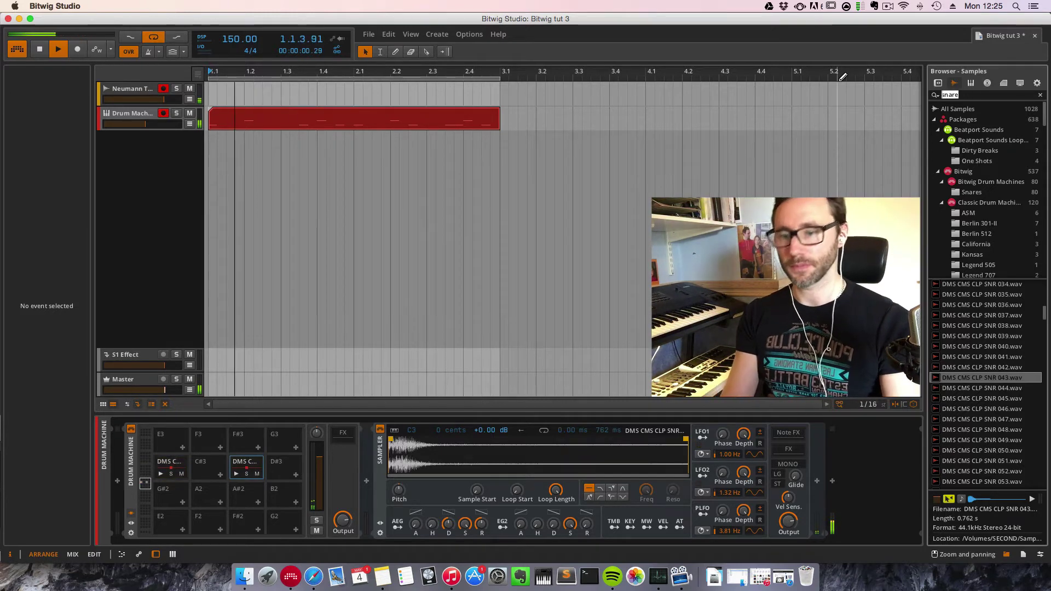
{"action": "type", "text": "hi-hat"}
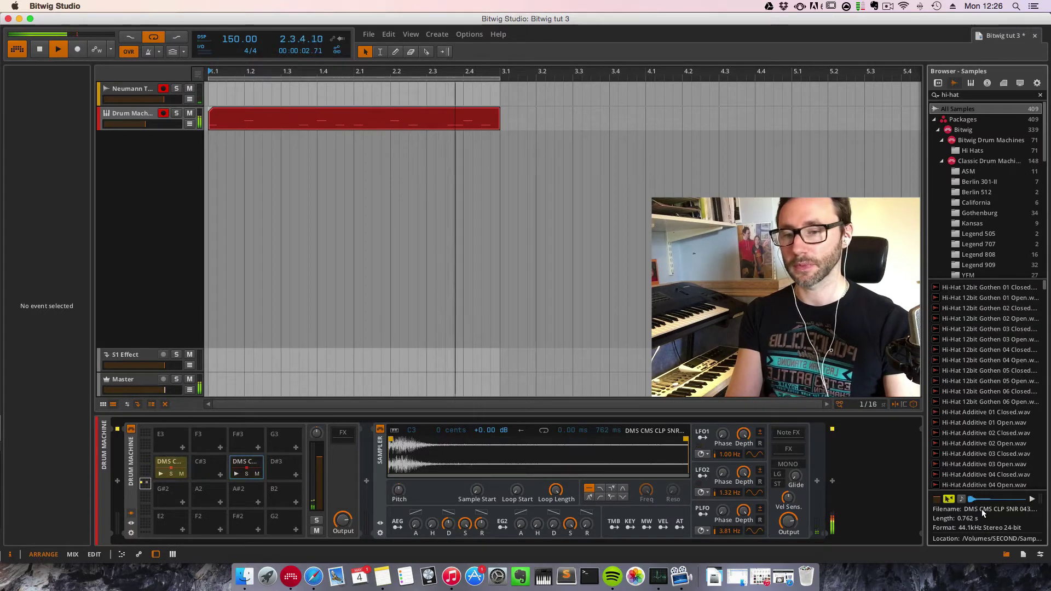
{"action": "left_click", "coordinate": [982, 434]}
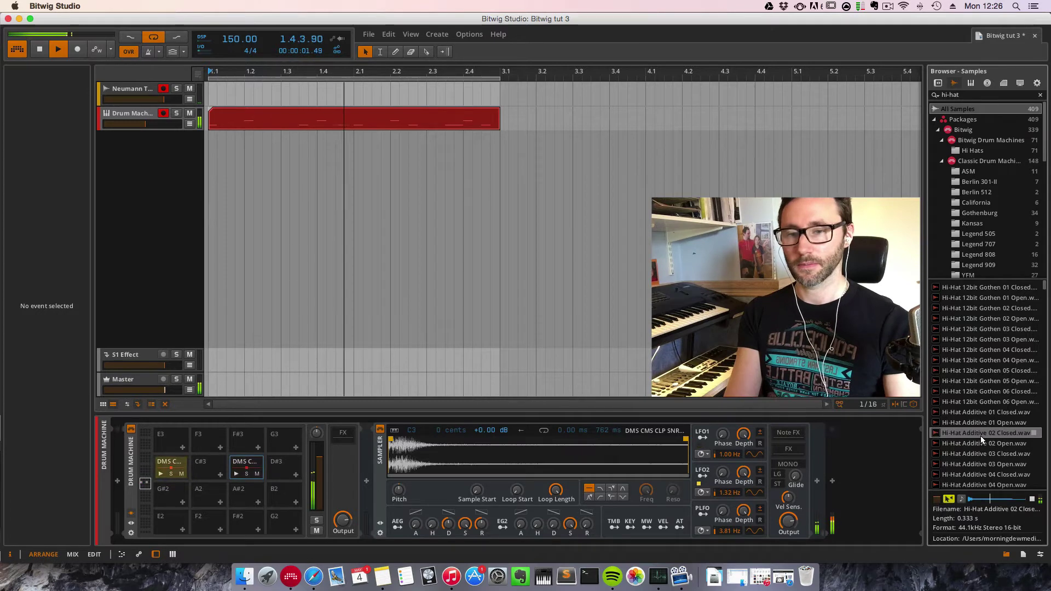
{"action": "left_click", "coordinate": [986, 370]}
{"action": "left_click", "coordinate": [990, 330]}
{"action": "left_click", "coordinate": [994, 305]}
{"action": "scroll", "coordinate": [976, 418], "scroll_direction": "down", "scroll_amount": 7}
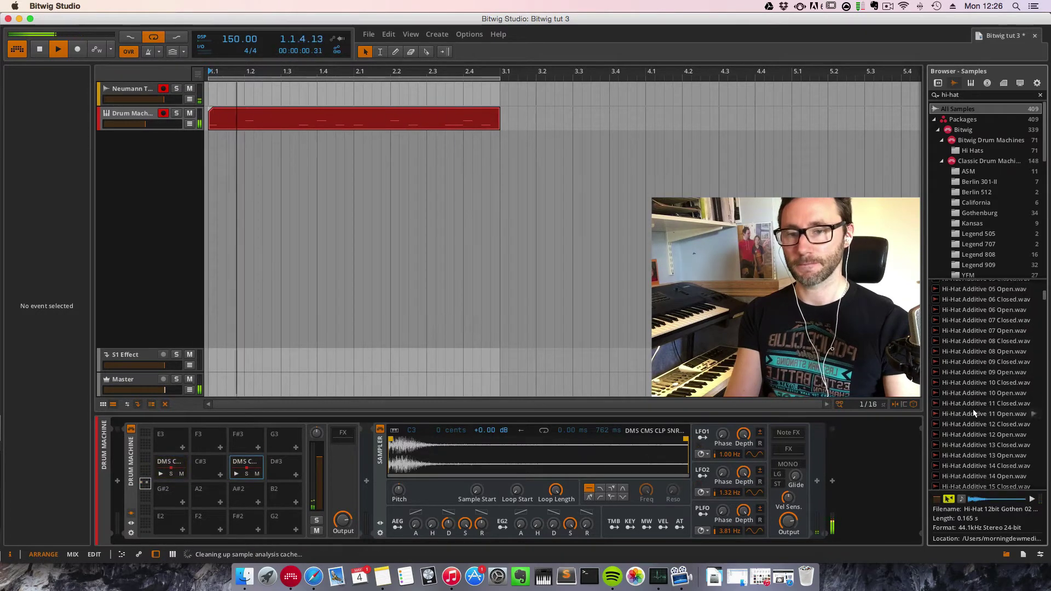
- Audition hi-hat samples further down the results, including ASM, Class Gothen and Hi-Hat Dense
{"action": "scroll", "coordinate": [973, 410], "scroll_direction": "down", "scroll_amount": 5}
{"action": "left_click", "coordinate": [977, 420]}
{"action": "left_click", "coordinate": [980, 442]}
{"action": "scroll", "coordinate": [971, 454], "scroll_direction": "down", "scroll_amount": 8}
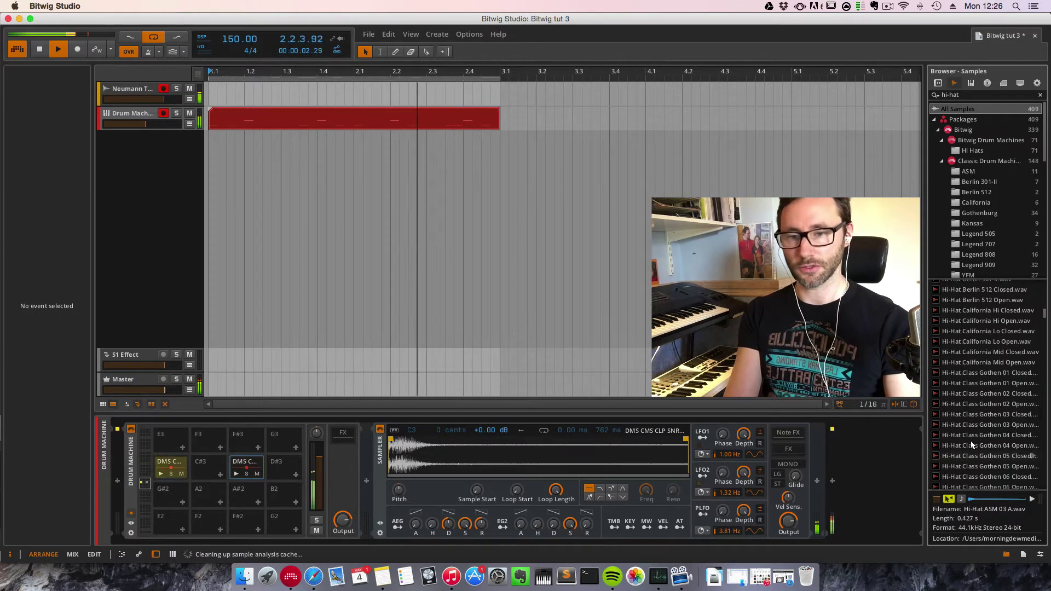
{"action": "left_click", "coordinate": [972, 425]}
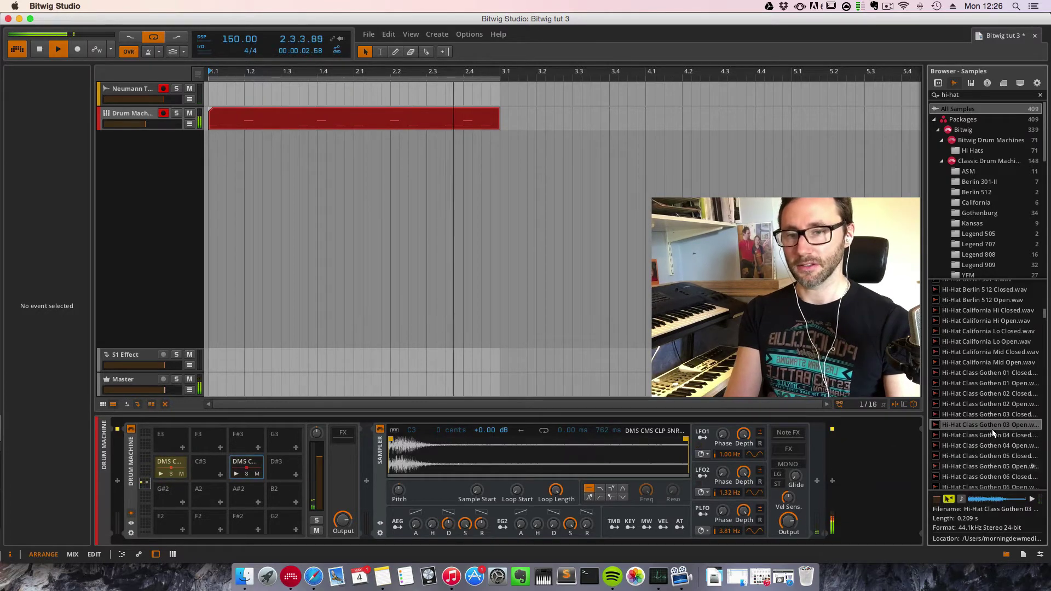
{"action": "scroll", "coordinate": [985, 418], "scroll_direction": "down", "scroll_amount": 7}
{"action": "left_click", "coordinate": [980, 388]}
{"action": "left_click", "coordinate": [974, 336]}
{"action": "left_click", "coordinate": [972, 295]}
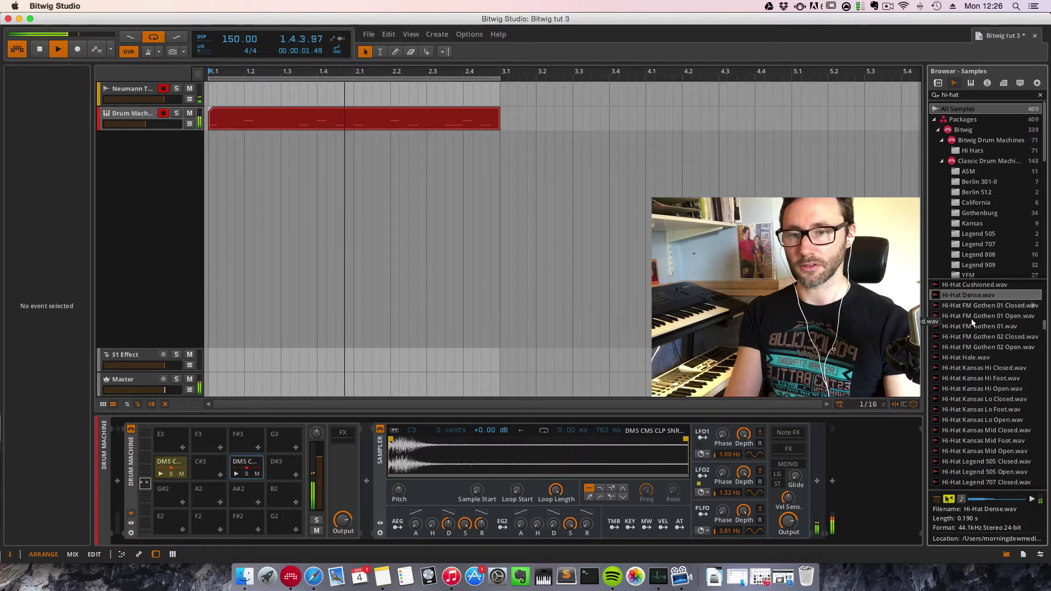
- Audition the hi-hat samples after Hi-Hat Dense, including Hi-Hat Hale and the Kansas Hi, Lo and Mid variants
{"action": "key", "text": "Down"}
{"action": "key", "text": "Down"}
{"action": "key", "text": "Down"}
{"action": "key", "text": "Down"}
{"action": "key", "text": "Down"}
{"action": "key", "text": "Down"}
{"action": "key", "text": "Down"}
{"action": "key", "text": "Down"}
{"action": "key", "text": "Down"}
{"action": "left_click", "coordinate": [965, 358]}
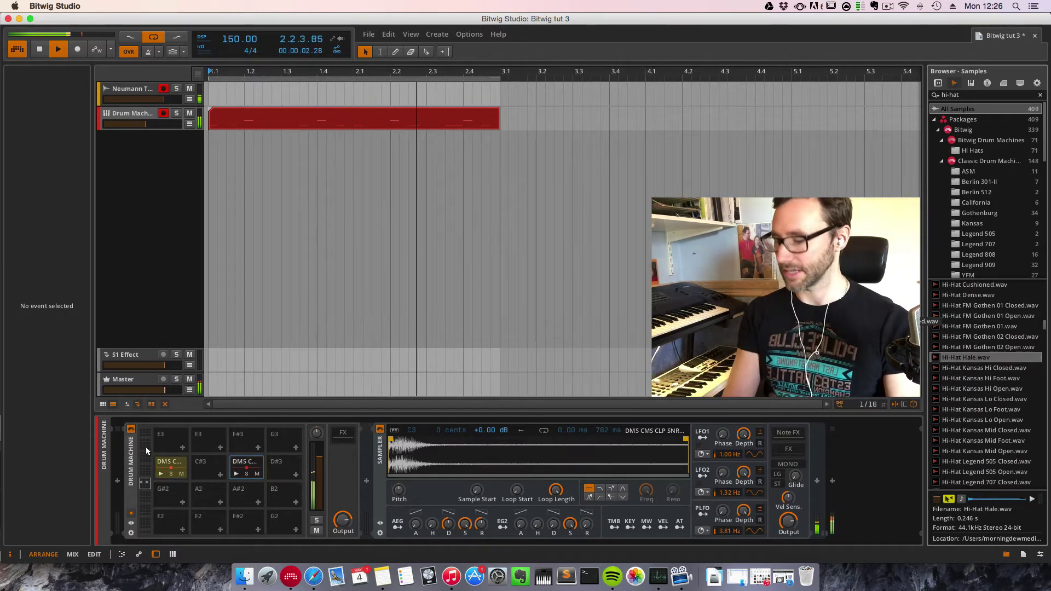
{"action": "left_click", "coordinate": [1029, 367]}
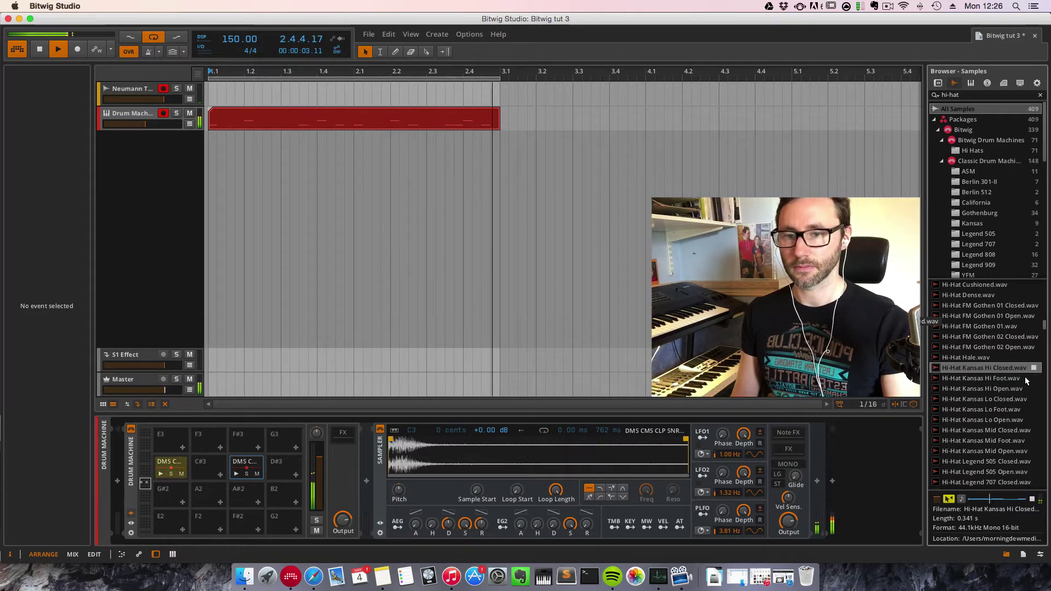
{"action": "left_click", "coordinate": [1024, 377]}
{"action": "left_click", "coordinate": [1030, 388]}
{"action": "left_click", "coordinate": [1033, 399]}
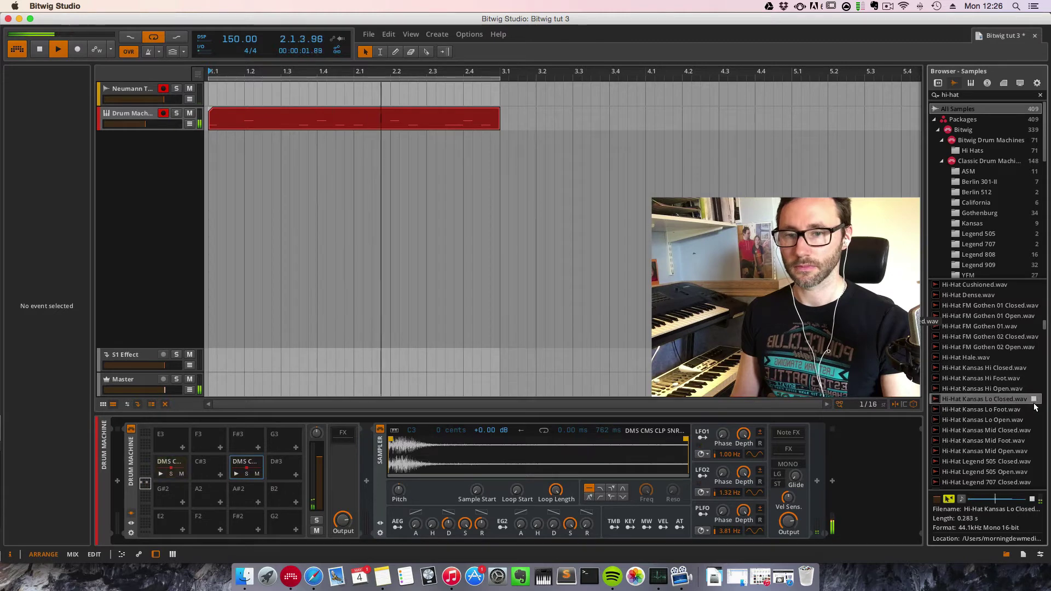
{"action": "left_click", "coordinate": [1028, 451]}
- Compare the Legend 808 hi-hats and load the Hi-Hat Legend 808 02 Closed accent sample onto the F#3 pad
{"action": "scroll", "coordinate": [1010, 437], "scroll_direction": "down", "scroll_amount": 6}
{"action": "left_click", "coordinate": [1007, 430]}
{"action": "left_click", "coordinate": [1004, 369]}
{"action": "left_click", "coordinate": [1000, 349]}
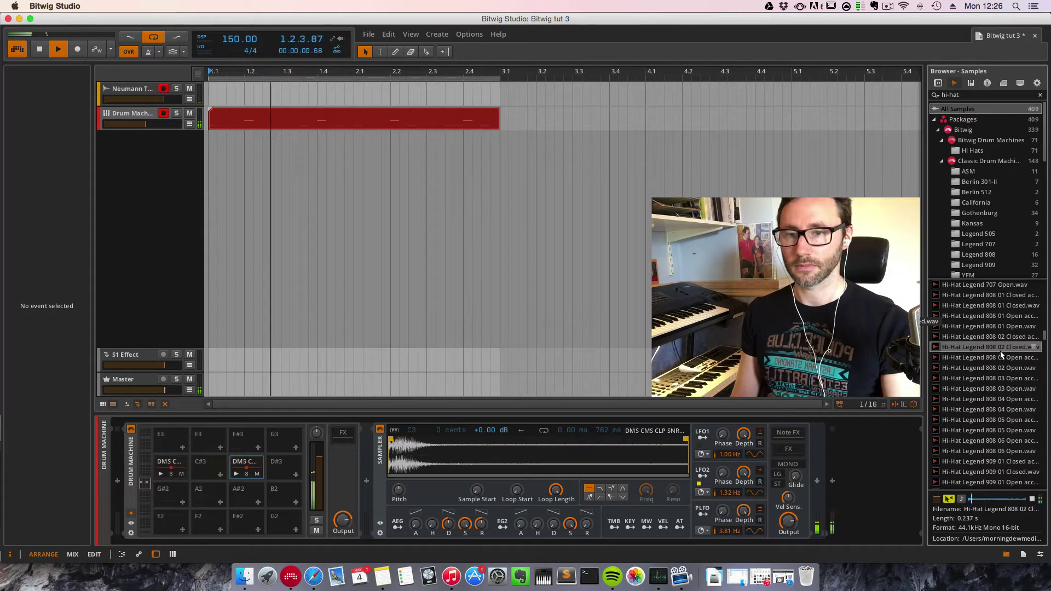
{"action": "left_click", "coordinate": [999, 305]}
{"action": "left_click", "coordinate": [999, 348]}
{"action": "left_click", "coordinate": [1000, 328]}
{"action": "left_click", "coordinate": [999, 316]}
{"action": "left_click", "coordinate": [999, 336]}
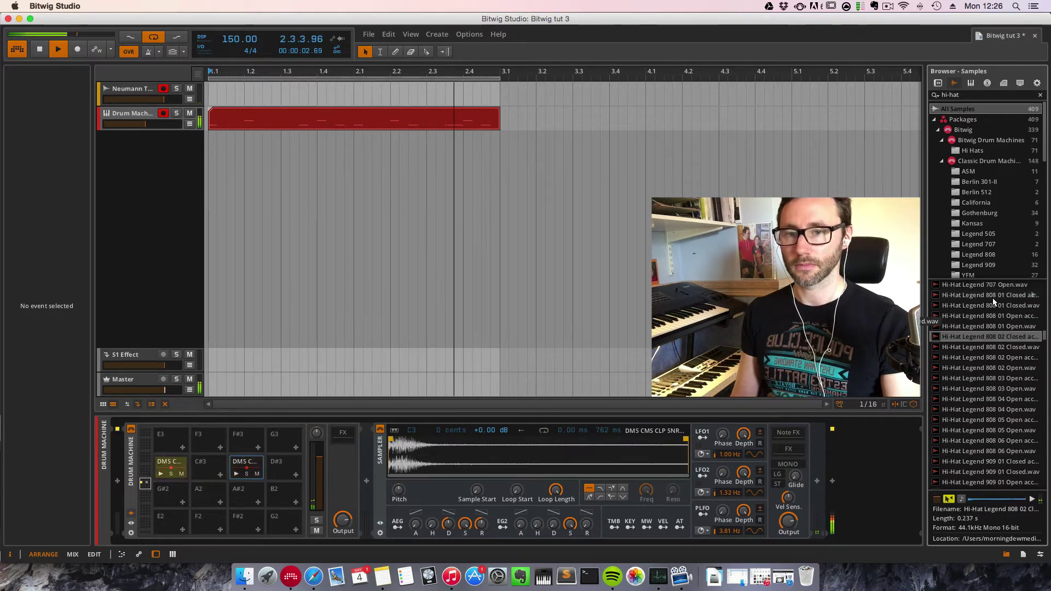
{"action": "left_click_drag", "start_coordinate": [986, 339], "coordinate": [246, 439]}
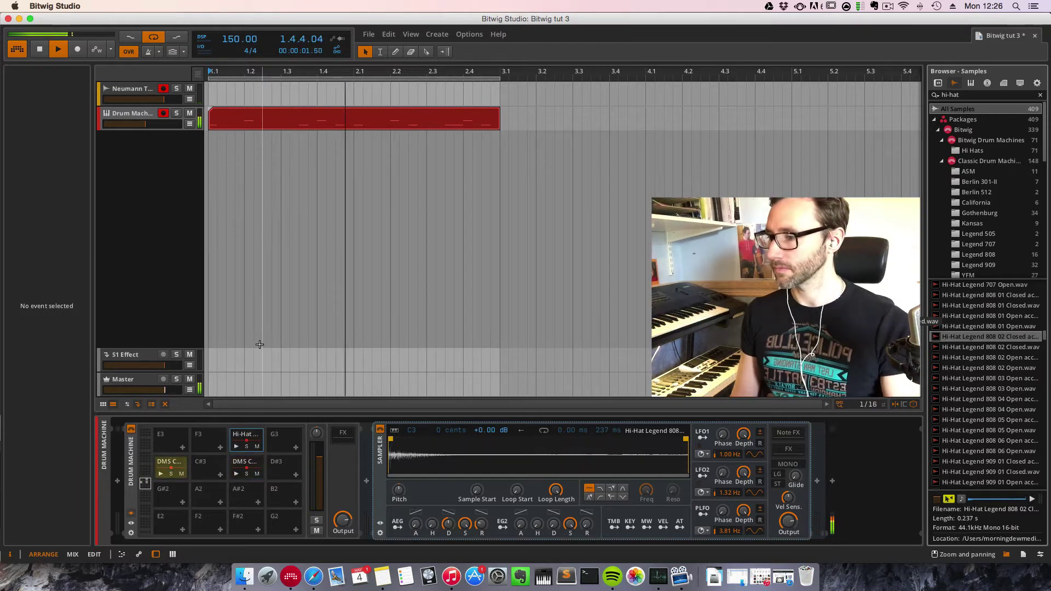
- Open the drum clip for note editing, record off-beat F#3 hi-hat notes over the loop, select all notes and play the beat
{"action": "double_click", "coordinate": [274, 119]}
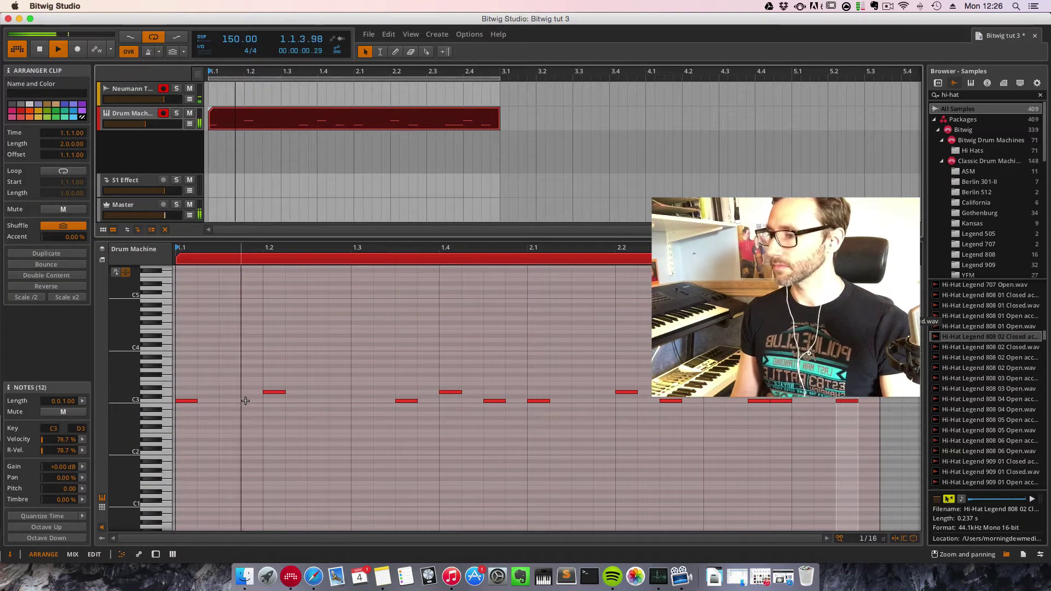
{"action": "left_click", "coordinate": [84, 50]}
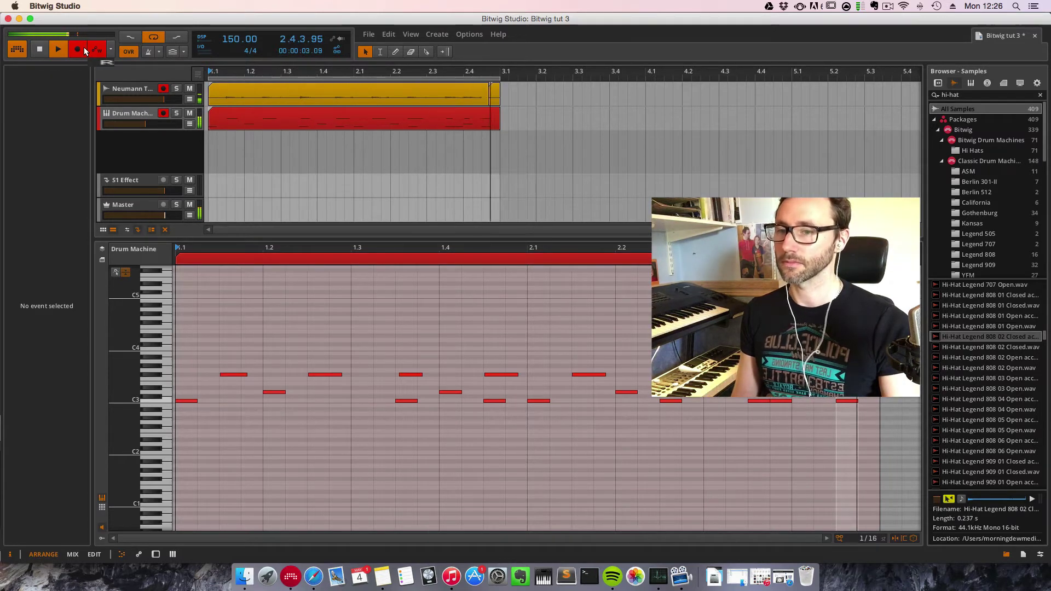
{"action": "left_click", "coordinate": [84, 48]}
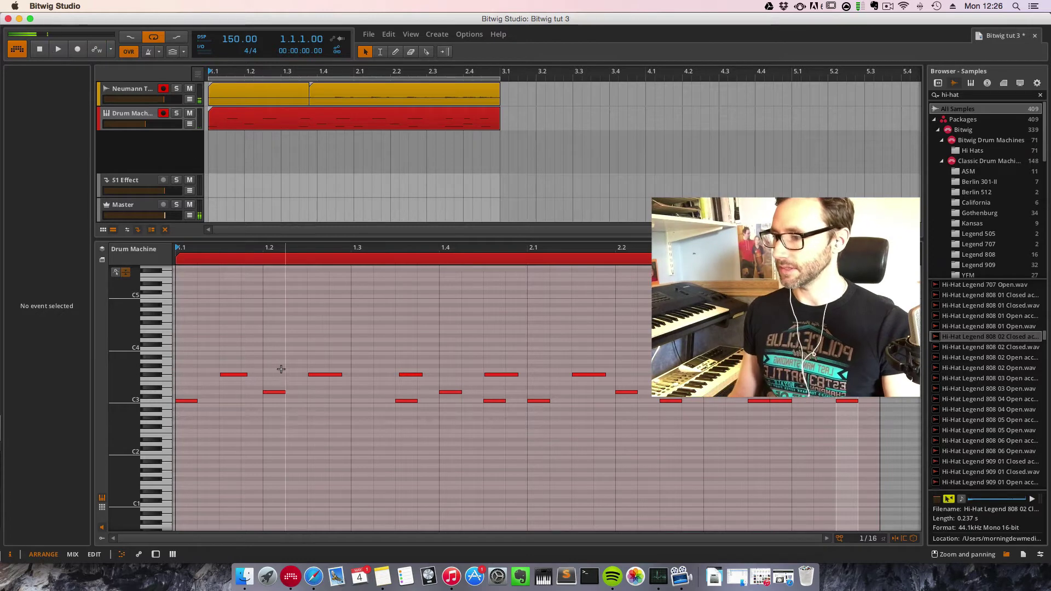
{"action": "key", "text": "super+a"}
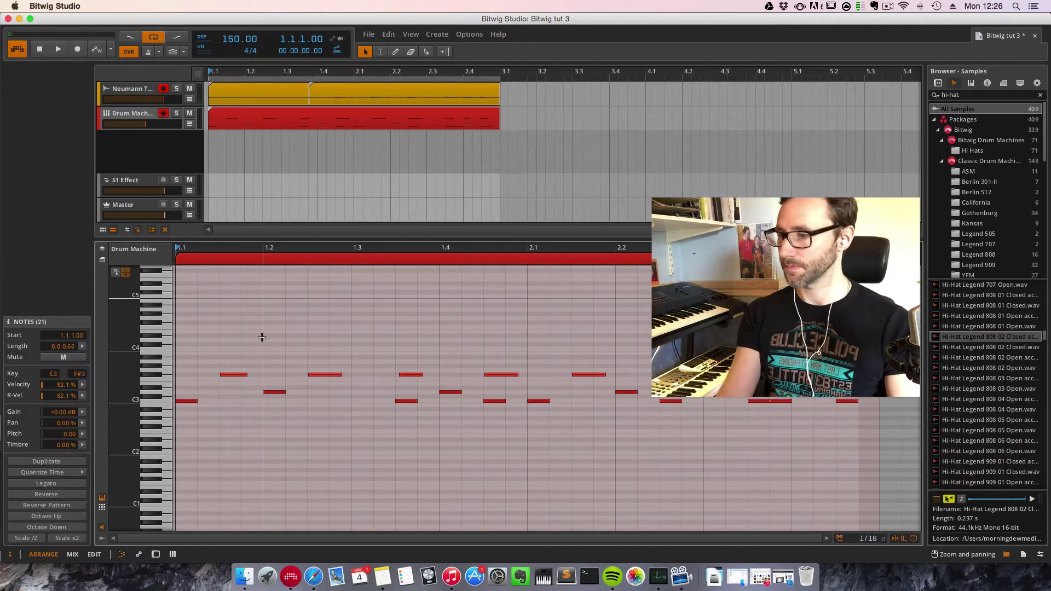
{"action": "key", "text": "space"}
- Show the mixer below the arranger and delete the audio recorded on the Neumann TLM track
{"action": "key", "text": "m"}
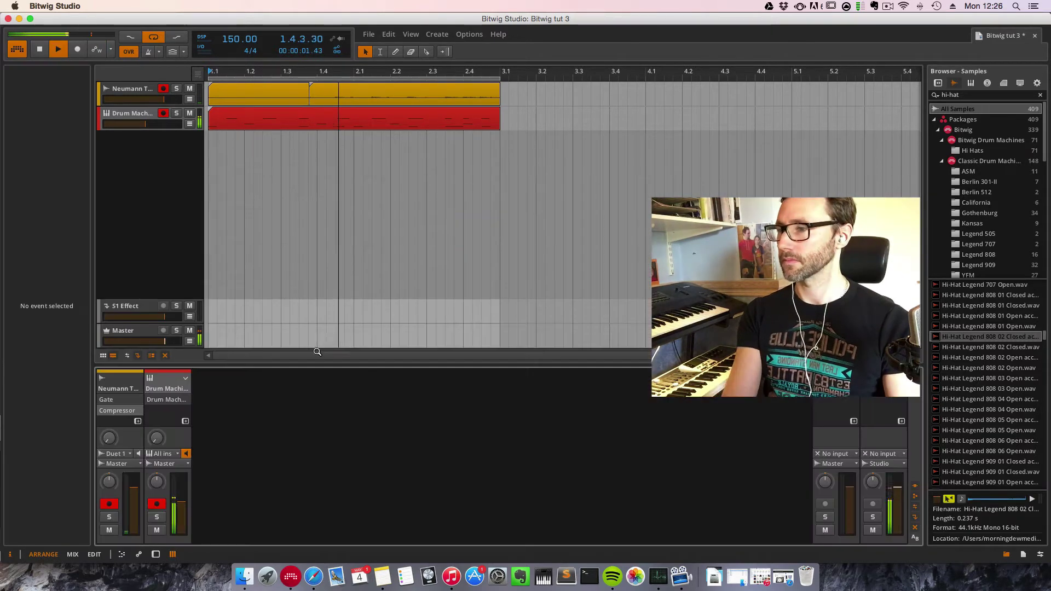
{"action": "left_click", "coordinate": [320, 162]}
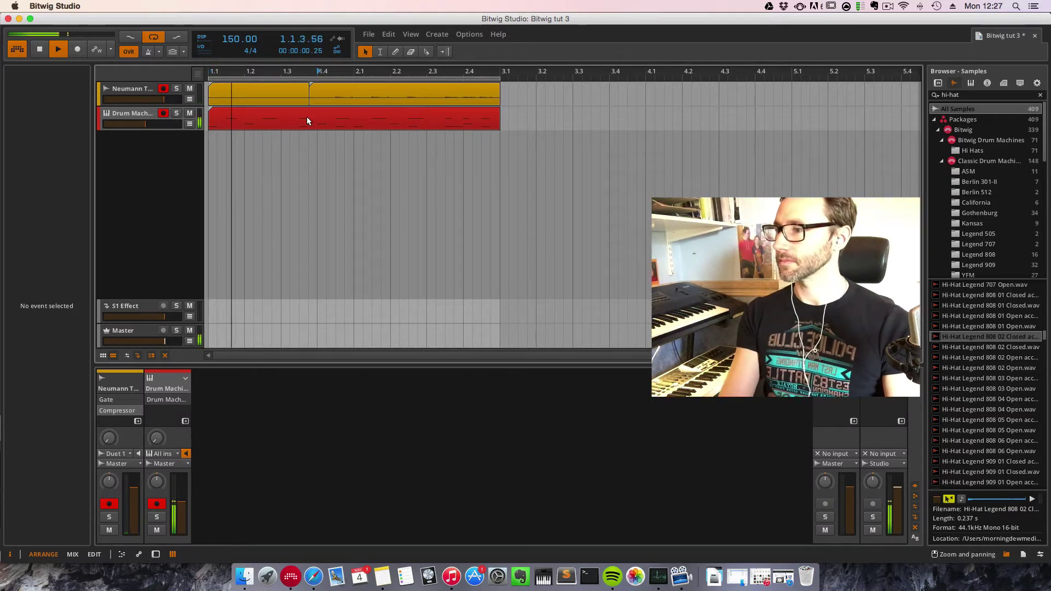
{"action": "left_click", "coordinate": [424, 87]}
{"action": "key", "text": "Delete"}
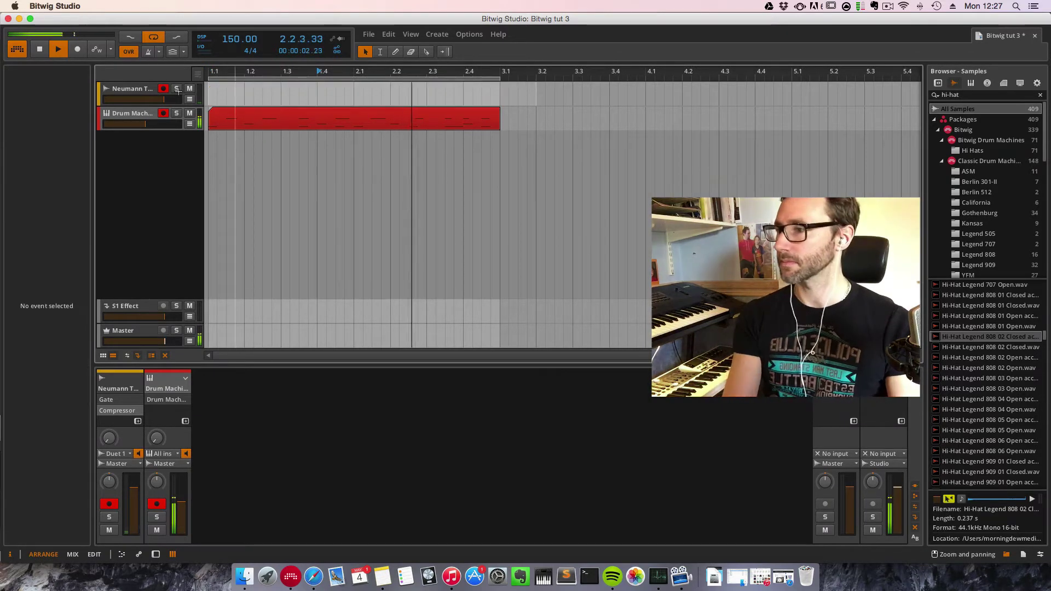
- Select the Drum Machine track, raise its volume and show its device chain
{"action": "left_click", "coordinate": [129, 90]}
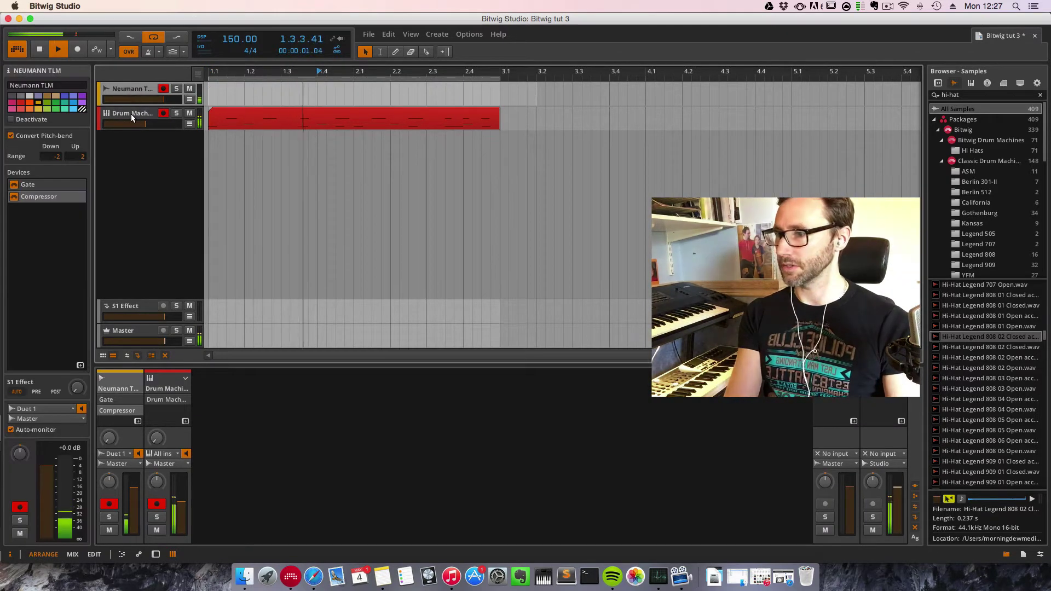
{"action": "left_click", "coordinate": [130, 114]}
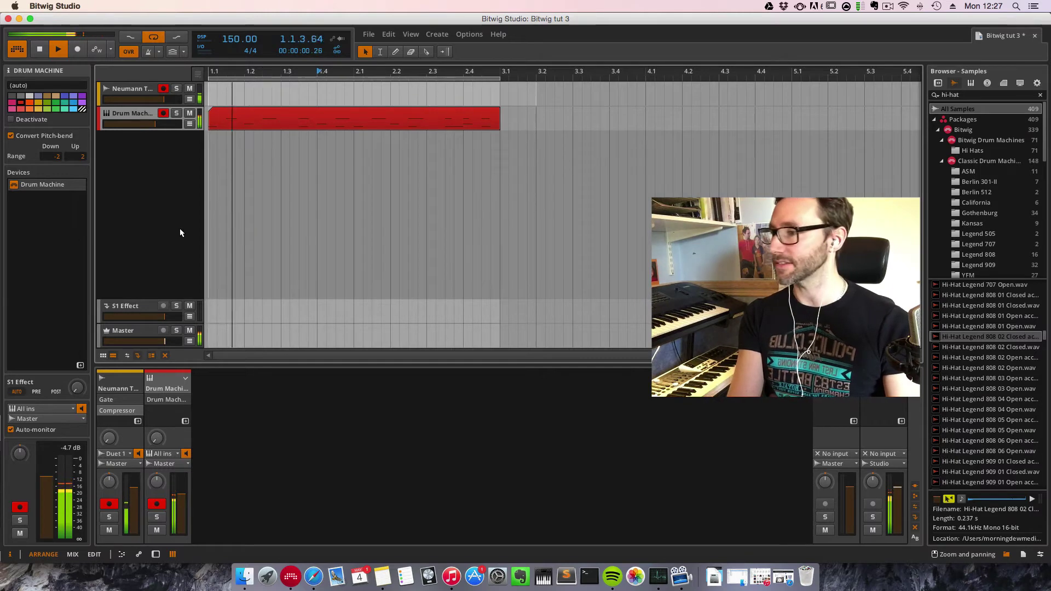
{"action": "left_click", "coordinate": [65, 184]}
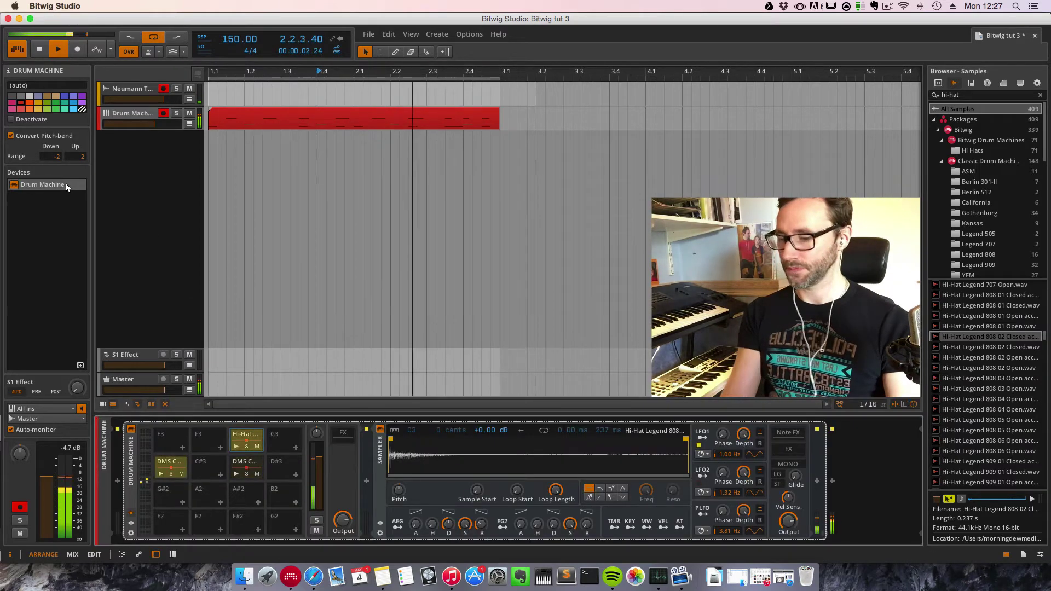
{"action": "key", "text": "d"}
{"action": "key", "text": "d"}
{"action": "key", "text": "d"}
{"action": "key", "text": "d"}
{"action": "key", "text": "d"}
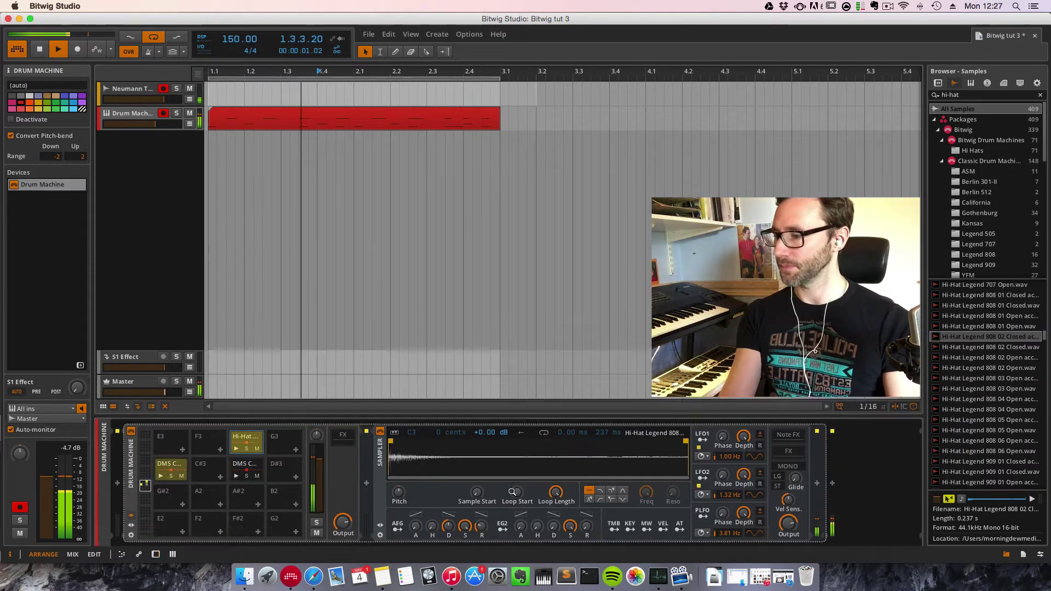
{"action": "key", "text": "d"}
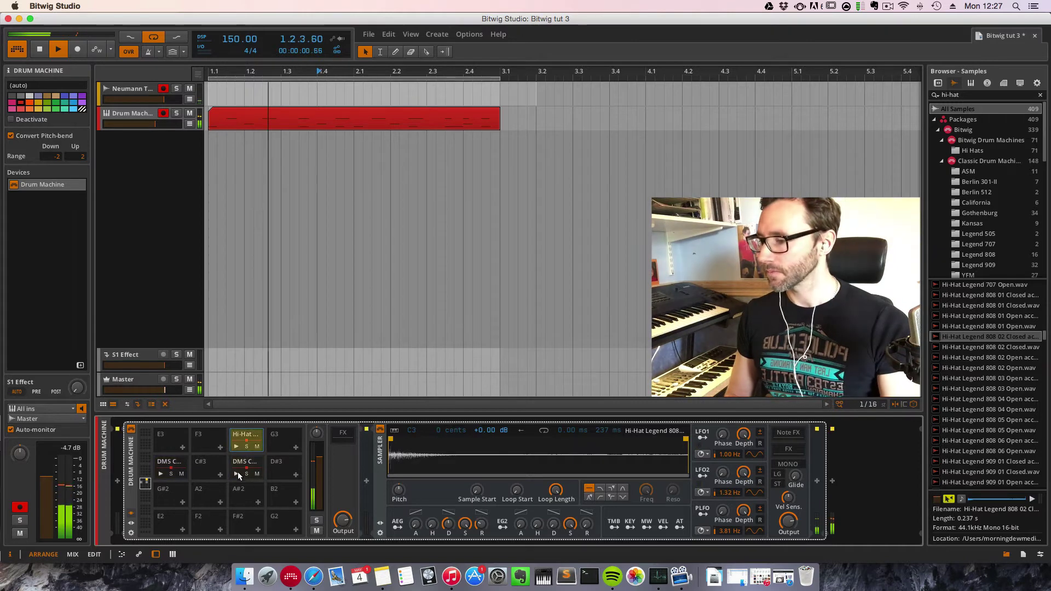
- Add a Dynamics device from the Audio FX devices to the FX slot of the F#3 hi-hat pad's Sampler
{"action": "left_click", "coordinate": [244, 439]}
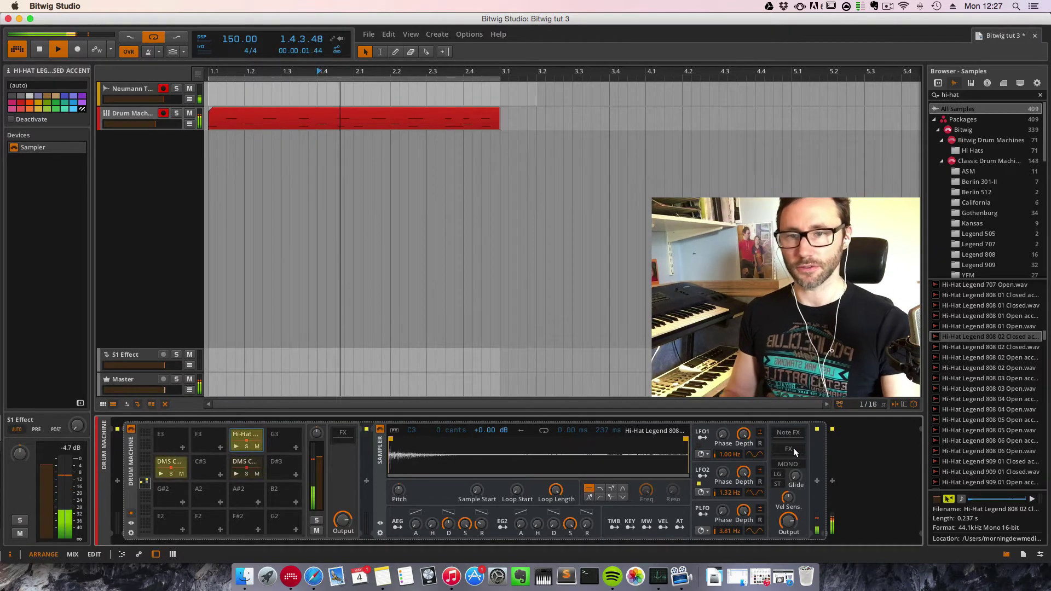
{"action": "left_click", "coordinate": [938, 83]}
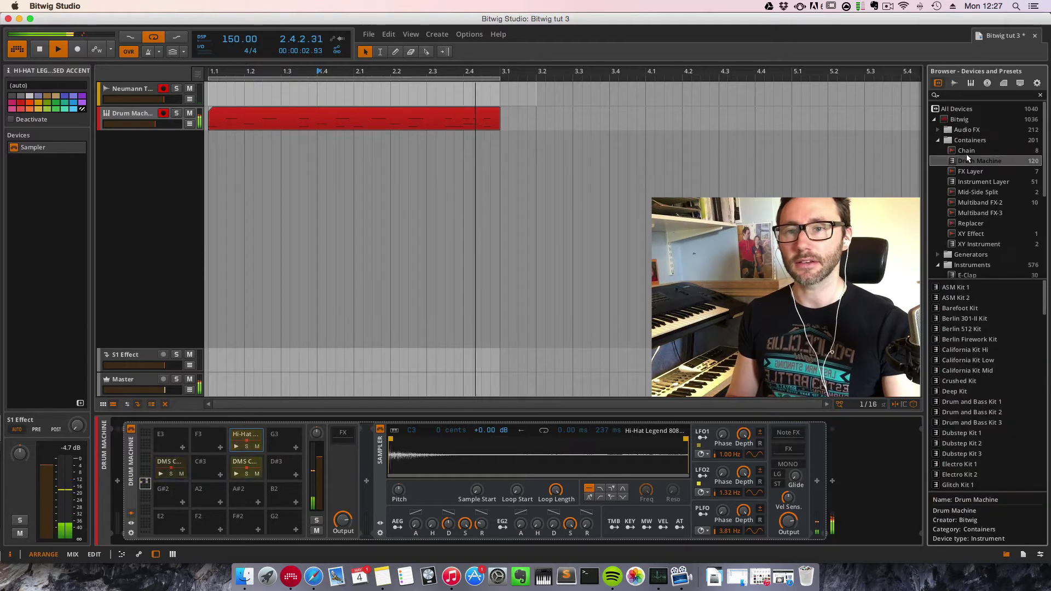
{"action": "left_click", "coordinate": [937, 129]}
{"action": "left_click", "coordinate": [966, 234]}
{"action": "left_click_drag", "start_coordinate": [964, 239], "coordinate": [788, 450]}
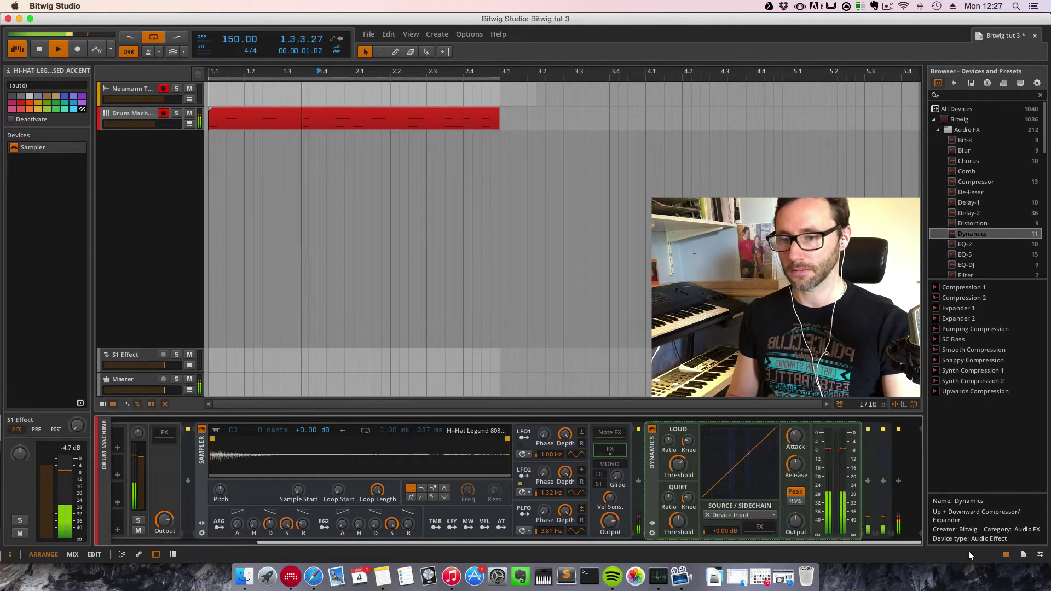
- Set the Dynamics sidechain source to the Drum Machine chain DMS CMS KICK 021 (PRE)
{"action": "left_click", "coordinate": [773, 516]}
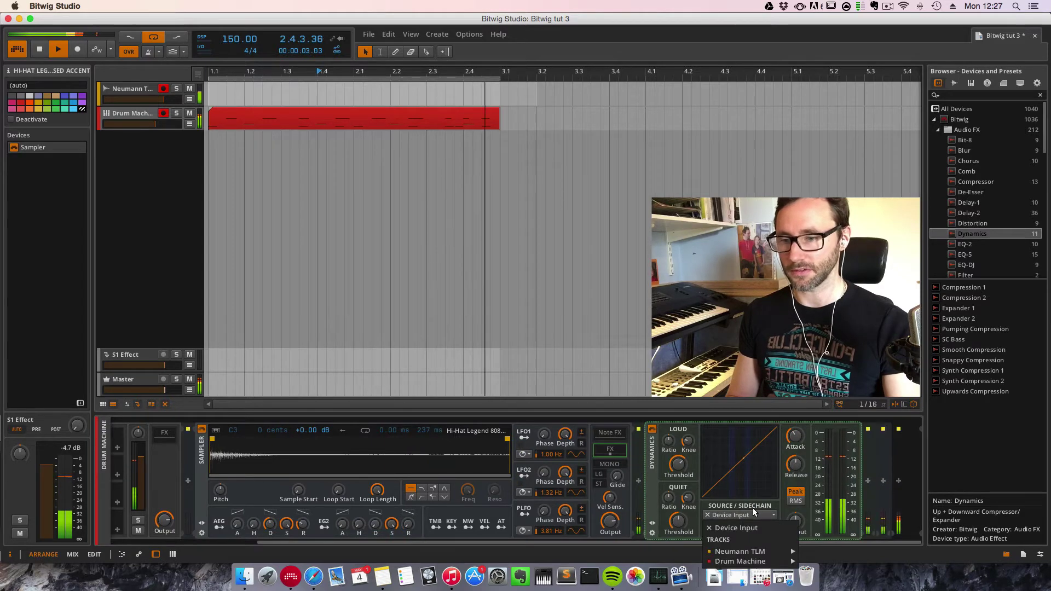
{"action": "mouse_move", "coordinate": [766, 561]}
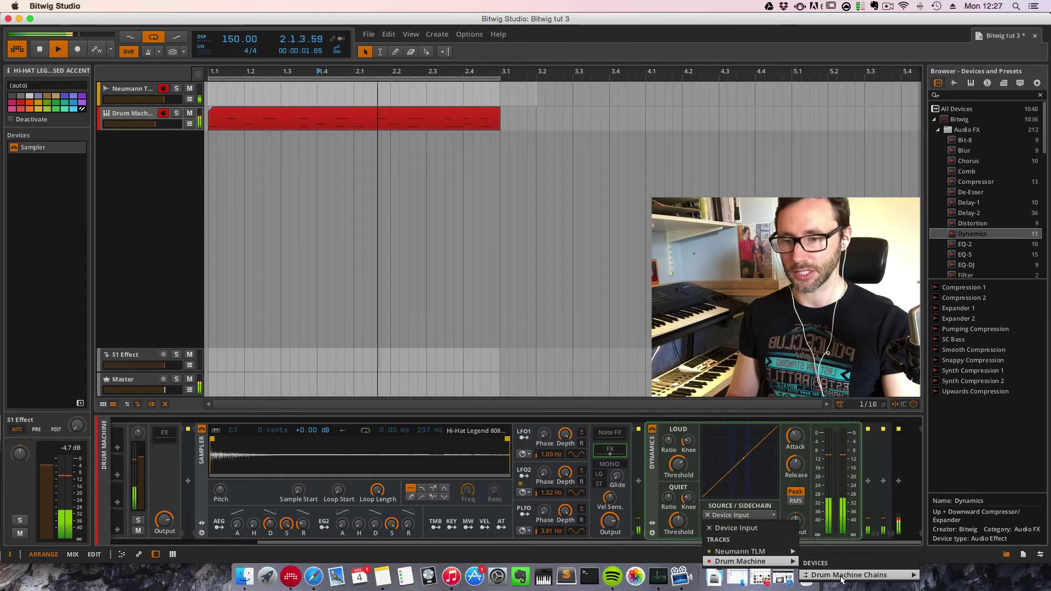
{"action": "mouse_move", "coordinate": [845, 576]}
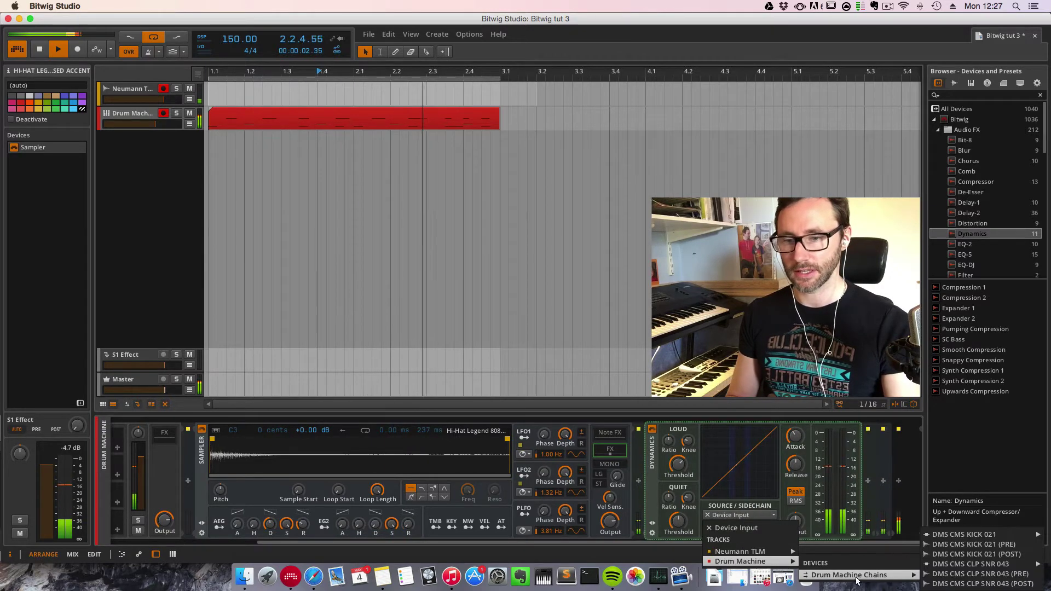
{"action": "left_click", "coordinate": [970, 545]}
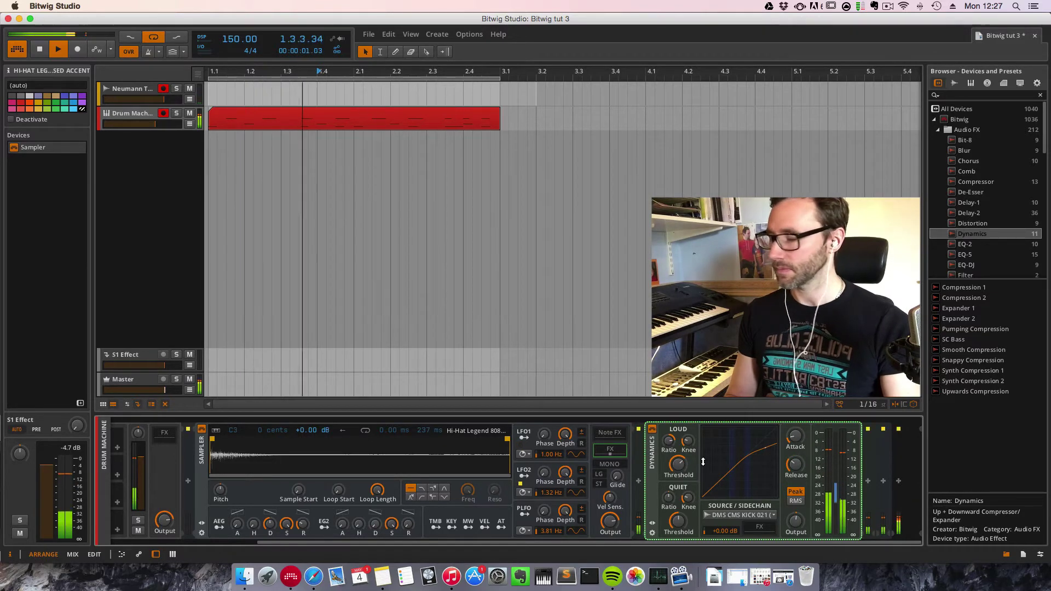
- Lower the Dynamics loud threshold so the kick ducks the hi-hat, fine-tune it, and clear the selection in the arranger
{"action": "left_click_drag", "start_coordinate": [674, 465], "coordinate": [673, 493]}
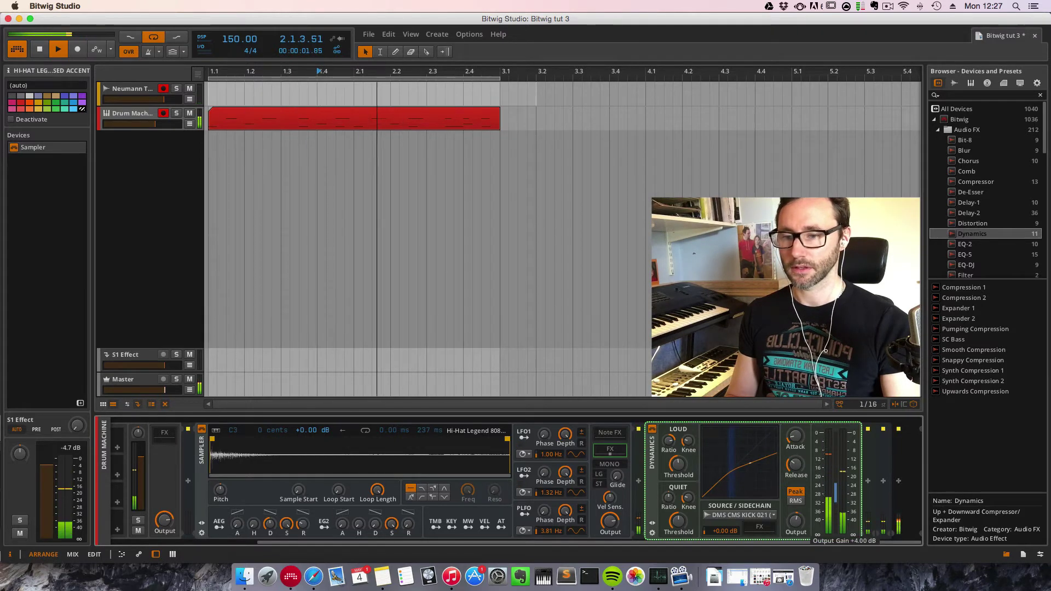
{"action": "left_click_drag", "start_coordinate": [677, 468], "coordinate": [678, 464]}
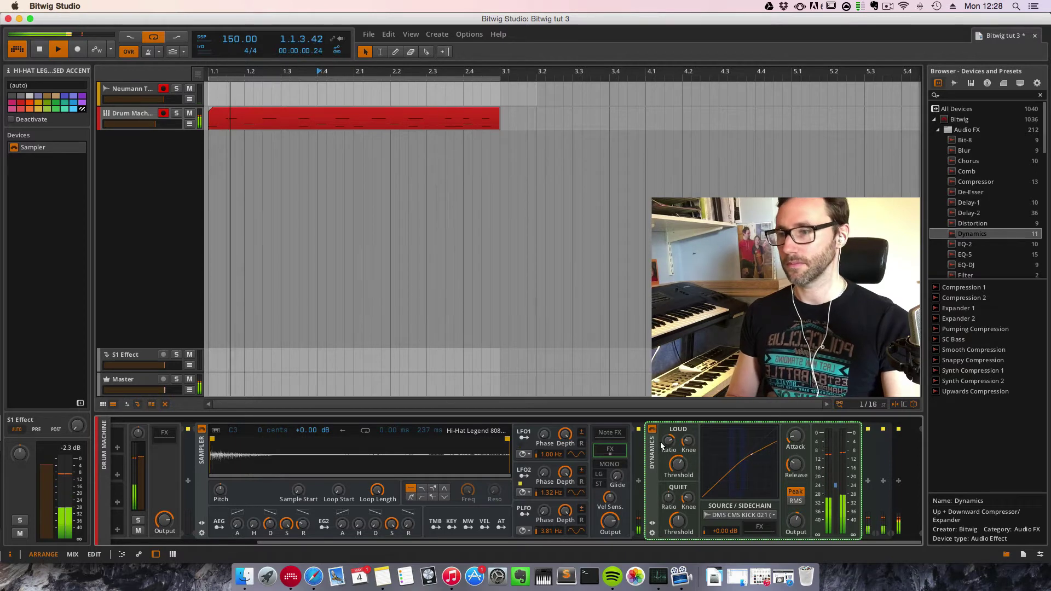
{"action": "left_click", "coordinate": [309, 380]}
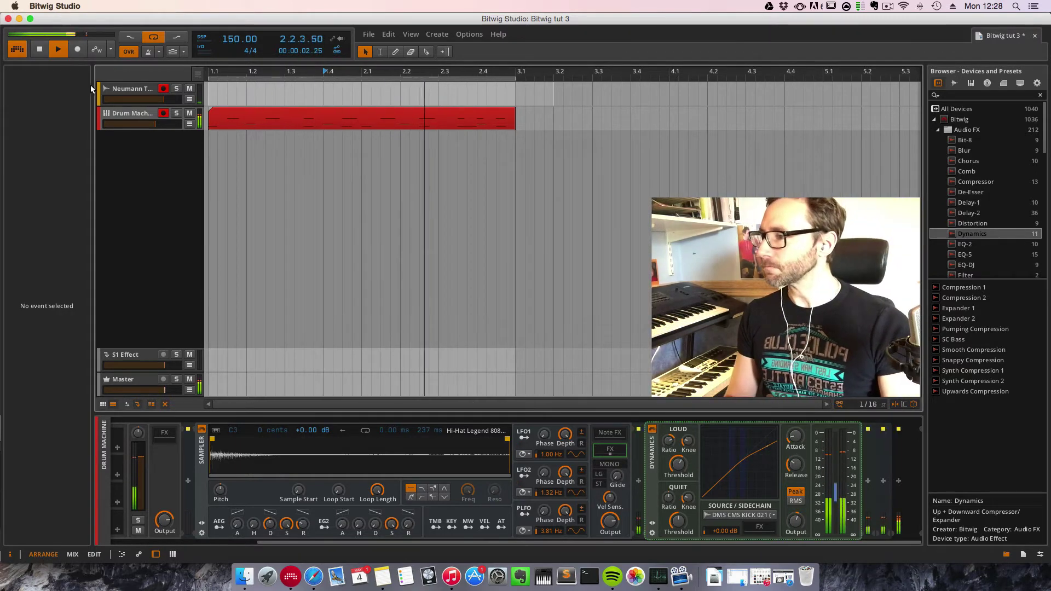
- Add a Dynamics device after the Drum Machine in the Drum Machine track's device list and bring it into view
{"action": "left_click", "coordinate": [121, 113]}
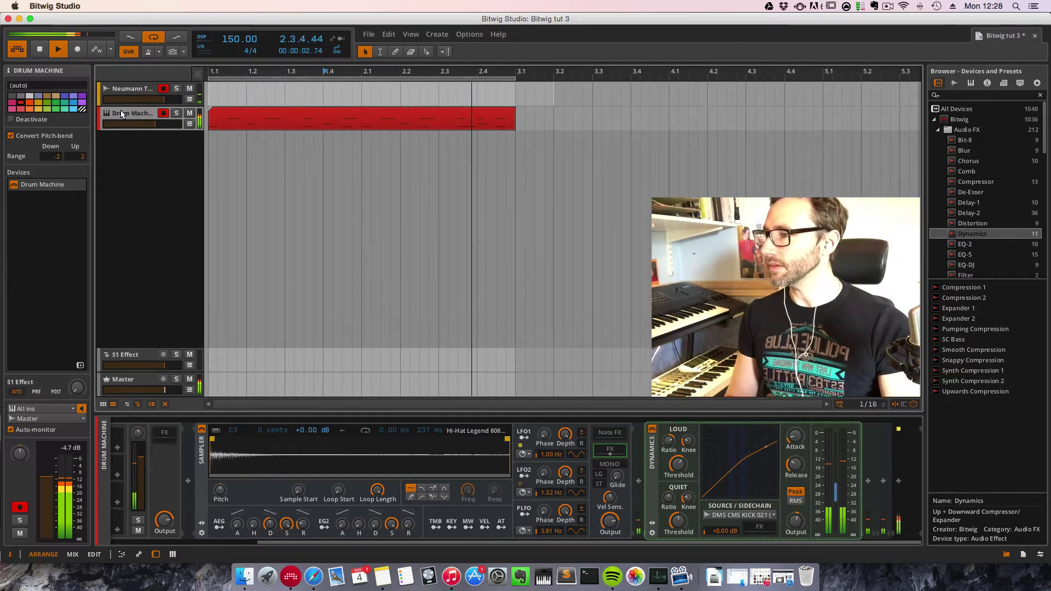
{"action": "left_click", "coordinate": [972, 235]}
{"action": "left_click_drag", "start_coordinate": [972, 234], "coordinate": [44, 202]}
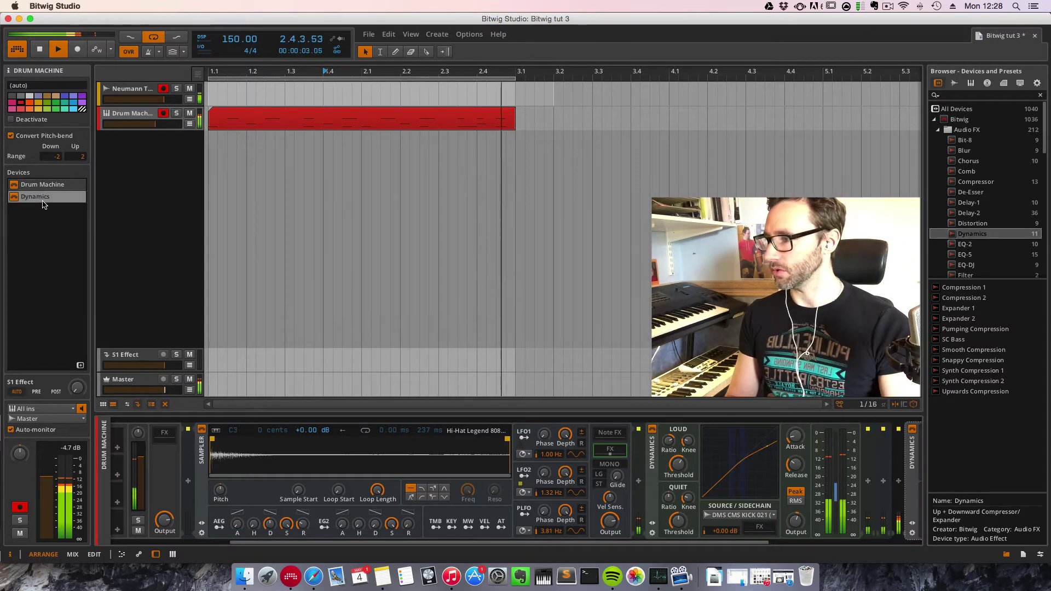
{"action": "left_click", "coordinate": [122, 116]}
{"action": "left_click", "coordinate": [52, 194]}
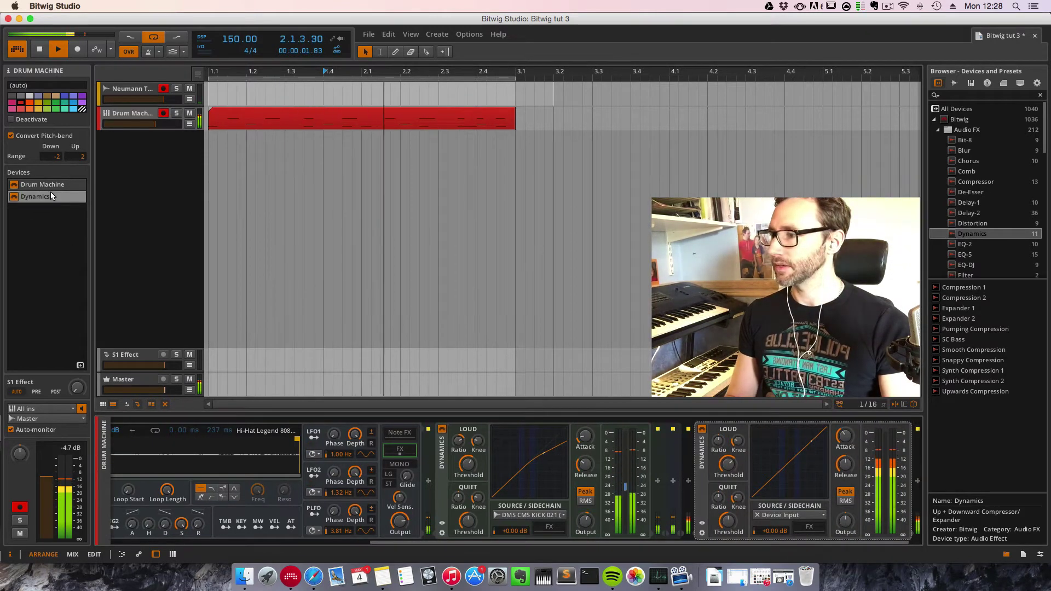
{"action": "left_click", "coordinate": [51, 186]}
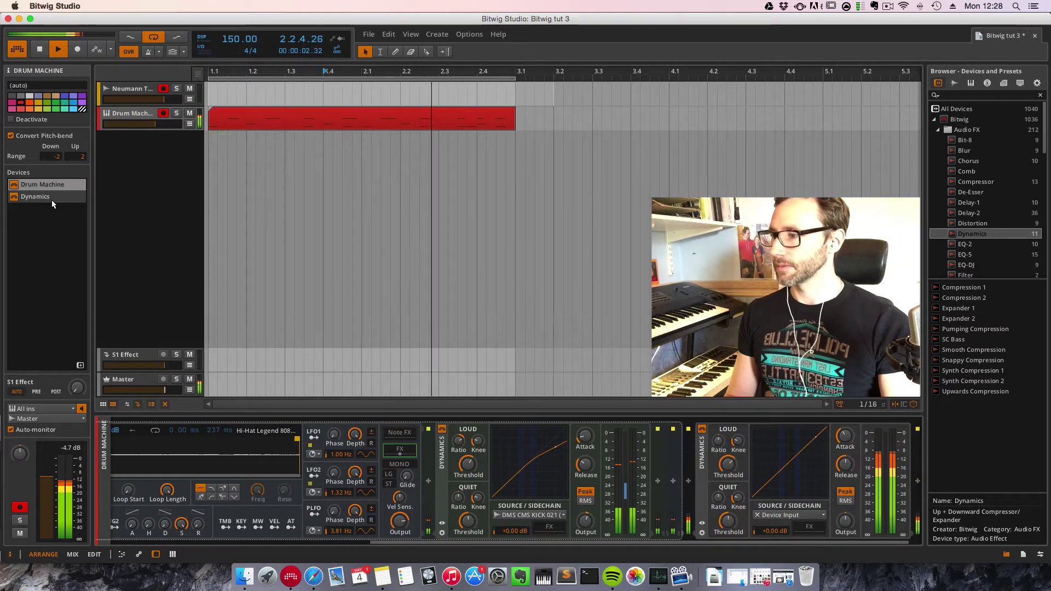
- Lower the loud threshold of the track's new Dynamics device, adjust its attack, and set its release to about 47.9 ms
{"action": "left_click", "coordinate": [719, 448]}
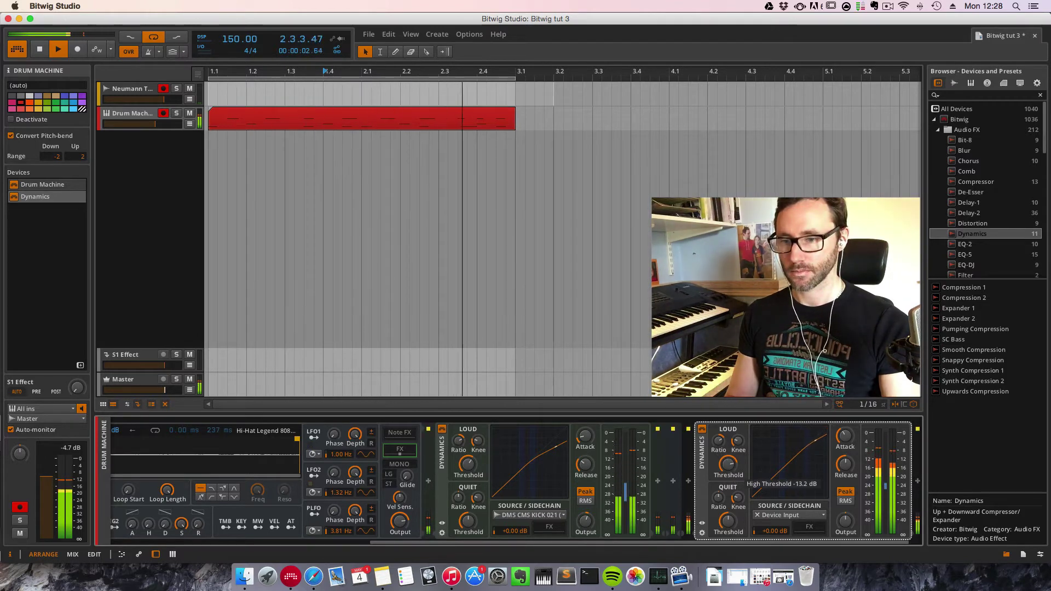
{"action": "left_click_drag", "start_coordinate": [844, 521], "coordinate": [844, 511]}
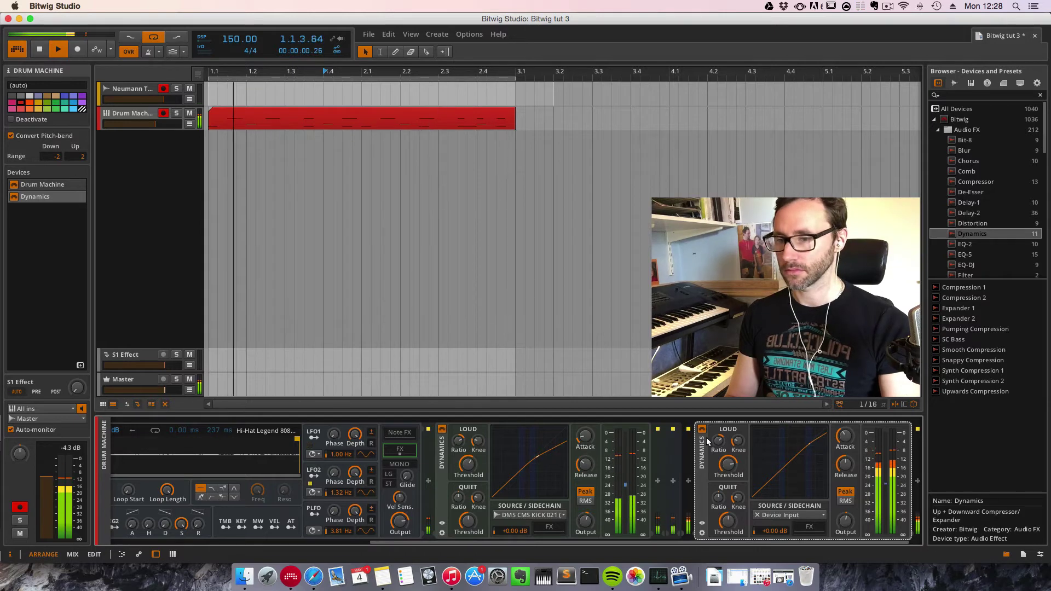
{"action": "left_click_drag", "start_coordinate": [844, 437], "coordinate": [844, 426]}
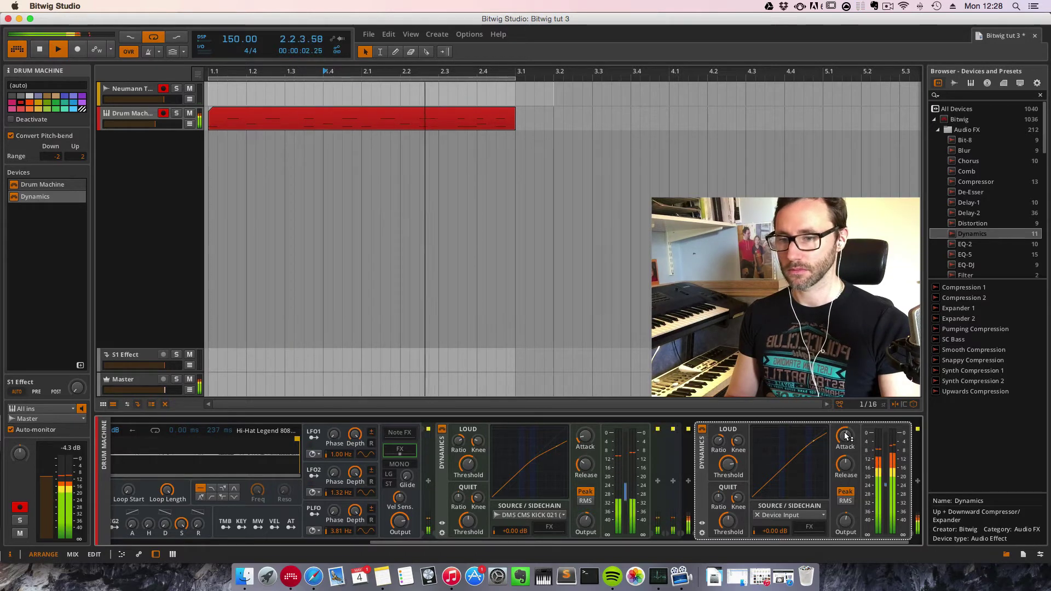
{"action": "left_click_drag", "start_coordinate": [728, 465], "coordinate": [728, 474]}
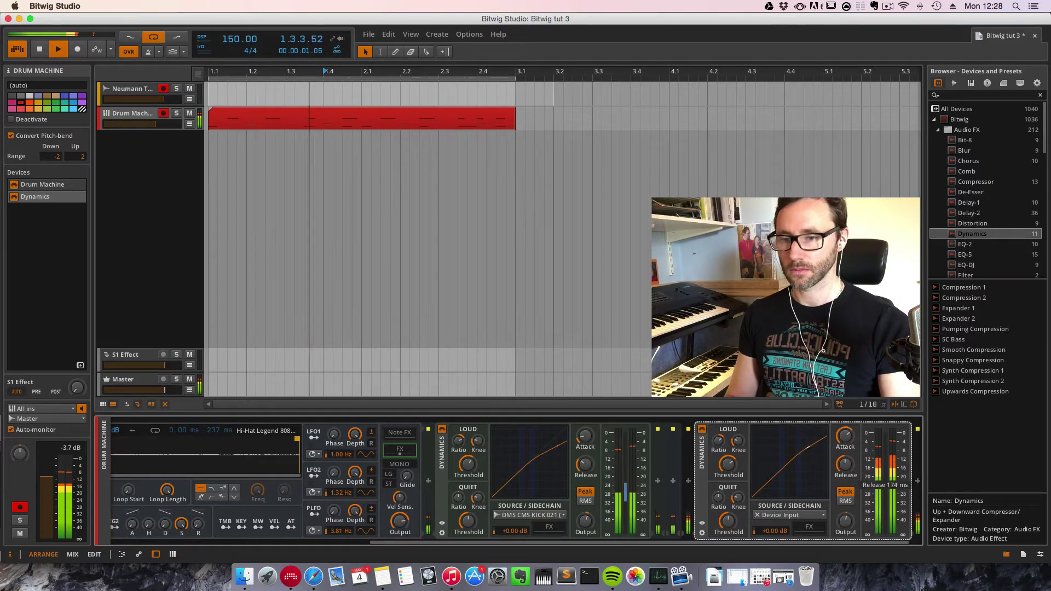
{"action": "left_click_drag", "start_coordinate": [845, 464], "coordinate": [845, 462]}
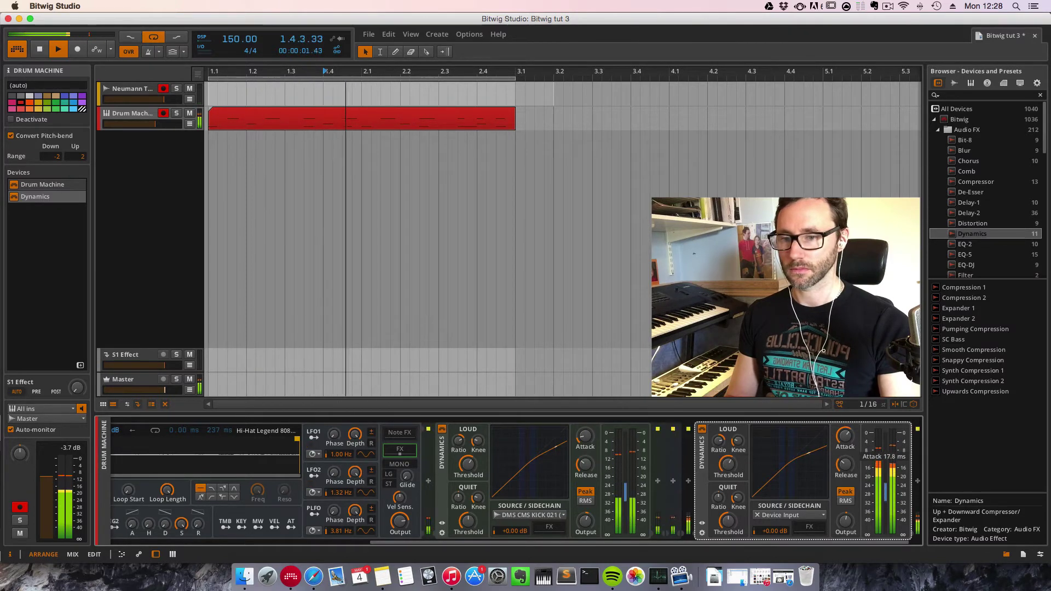
{"action": "left_click_drag", "start_coordinate": [845, 436], "coordinate": [844, 429]}
{"action": "left_click_drag", "start_coordinate": [846, 465], "coordinate": [845, 462]}
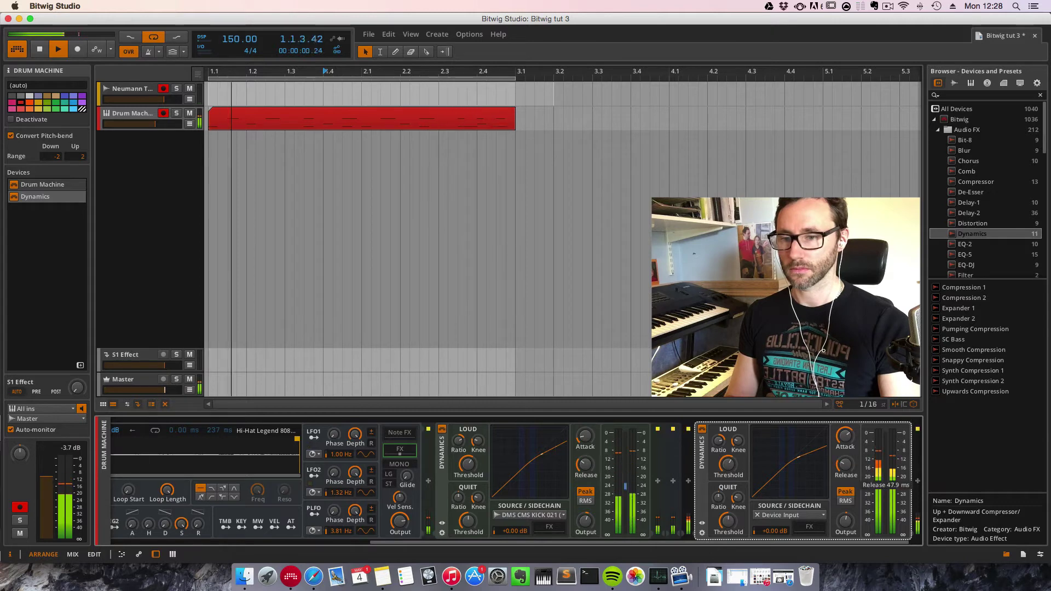
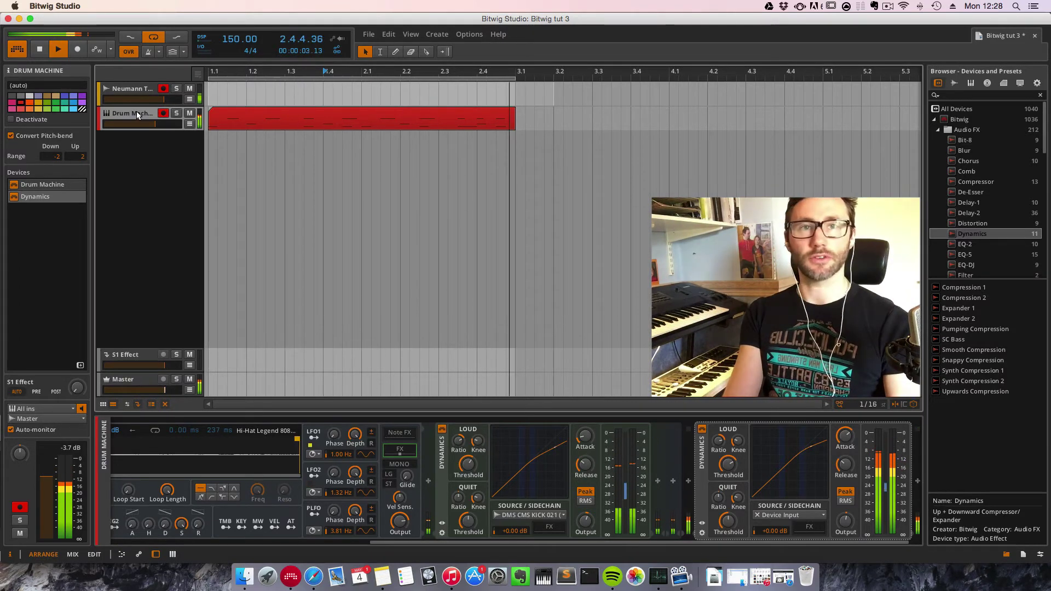
{"action": "key", "text": "space"}
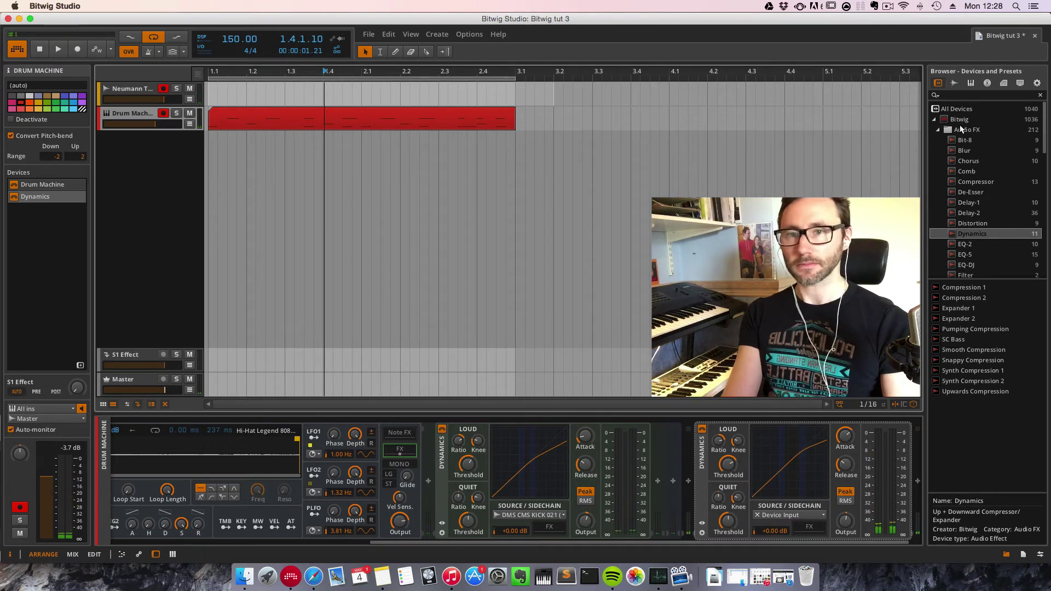
- Add an XY Effect container after the Dynamics device on the Drum Machine track and bring it into view
{"action": "left_click", "coordinate": [937, 130]}
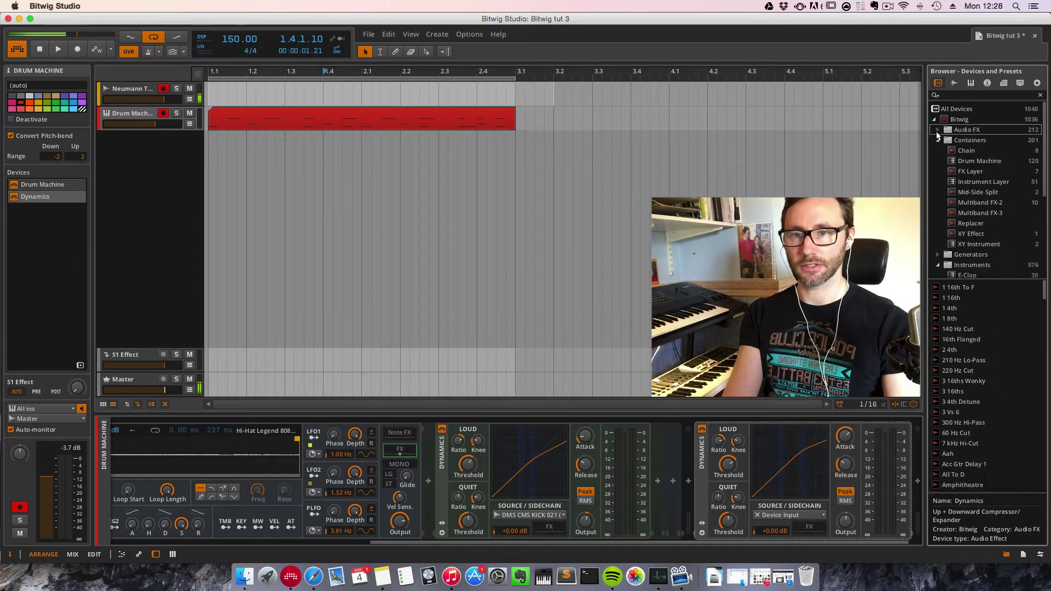
{"action": "left_click", "coordinate": [967, 235]}
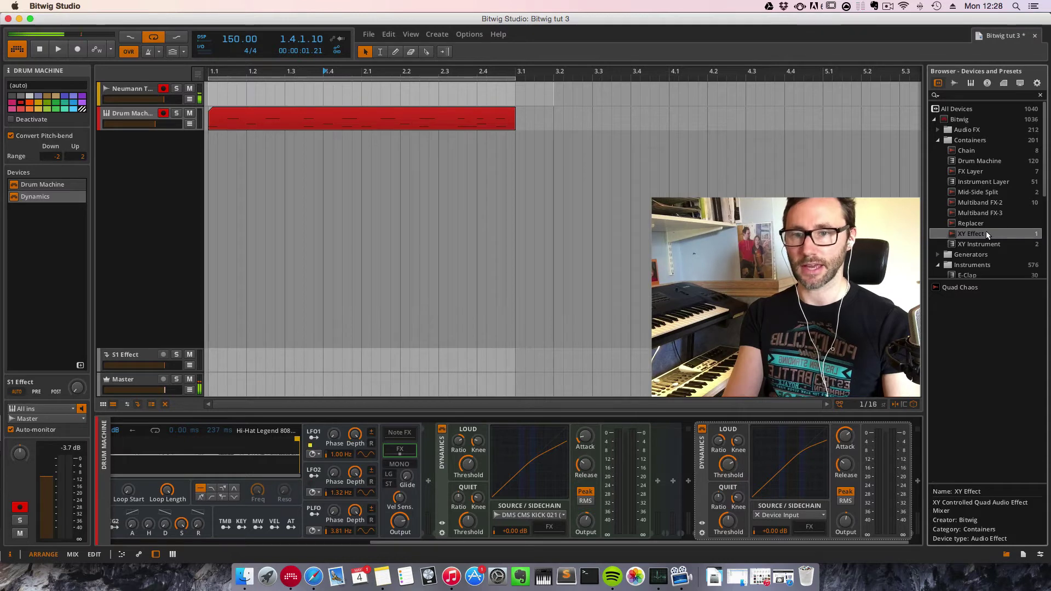
{"action": "left_click_drag", "start_coordinate": [978, 239], "coordinate": [26, 222]}
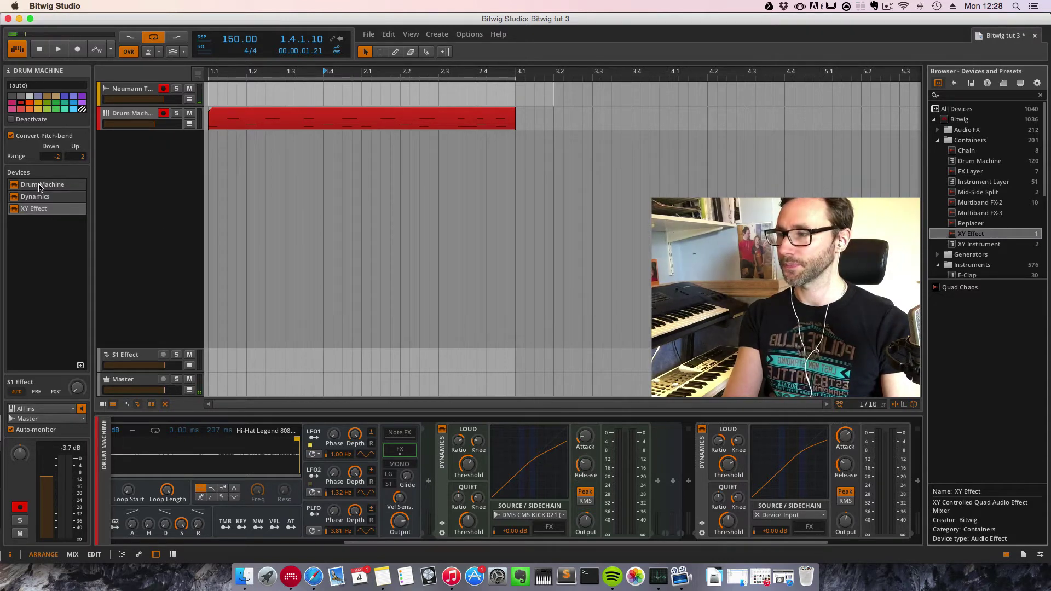
{"action": "left_click", "coordinate": [61, 186]}
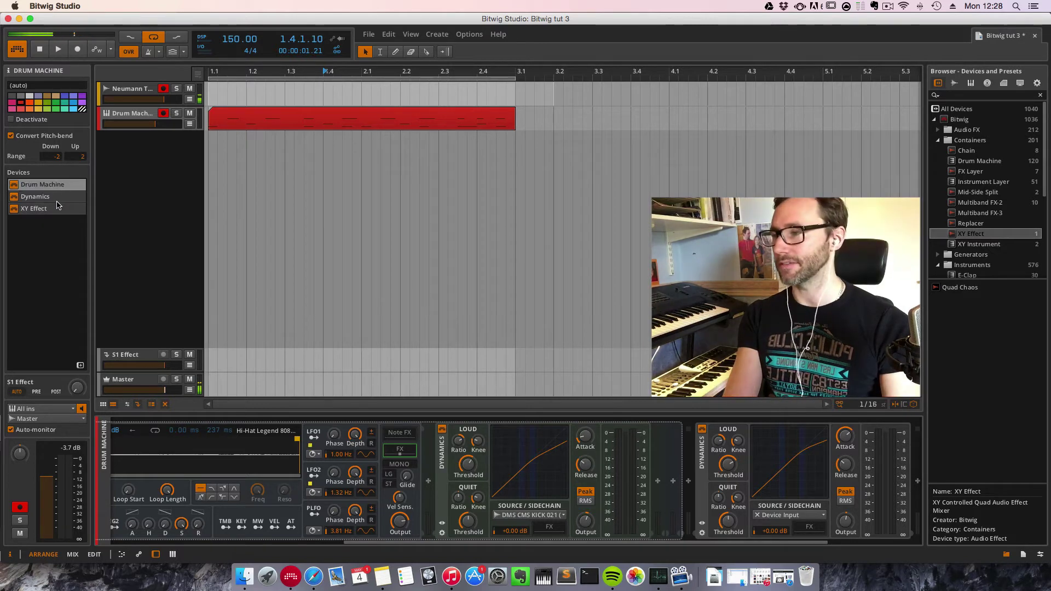
{"action": "left_click", "coordinate": [59, 198]}
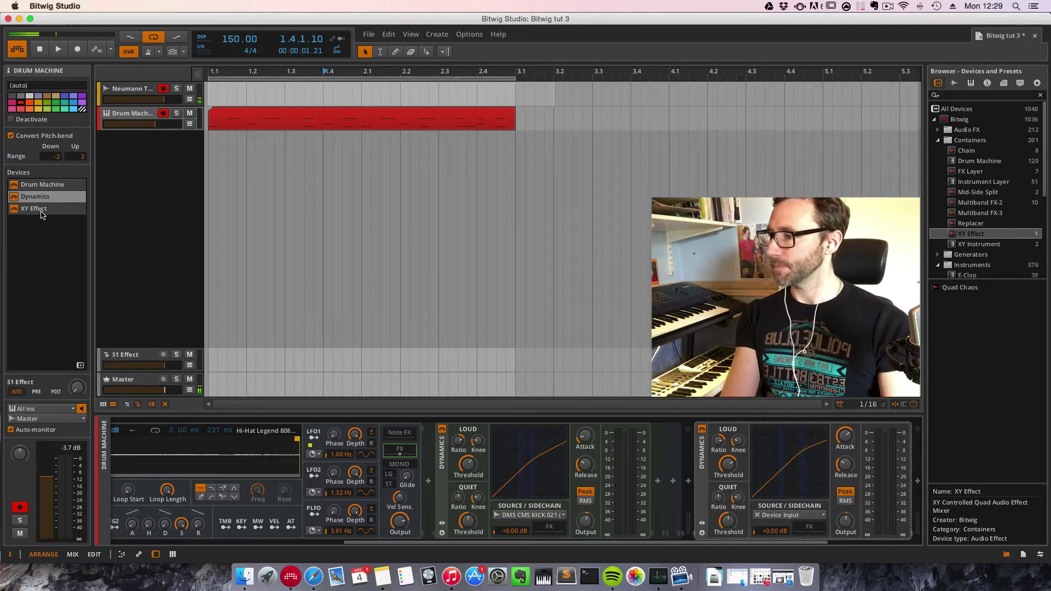
{"action": "left_click", "coordinate": [38, 209]}
{"action": "left_click_drag", "start_coordinate": [711, 542], "coordinate": [982, 540]}
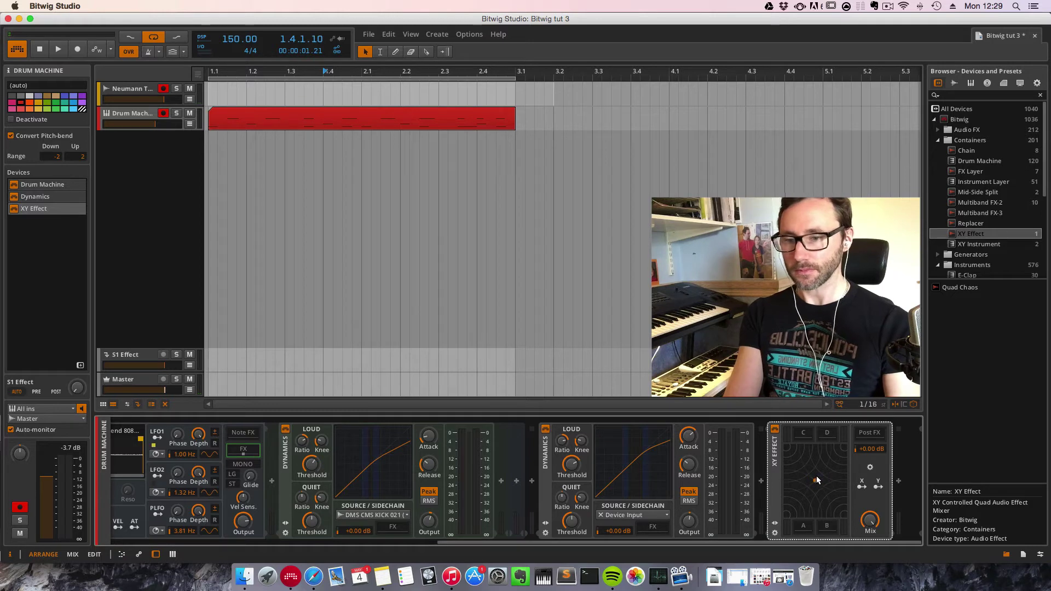
- Move the XY Effect's control point to the corner nearest slot A and load a Bit-8 device into slot C
{"action": "left_click_drag", "start_coordinate": [815, 484], "coordinate": [769, 546]}
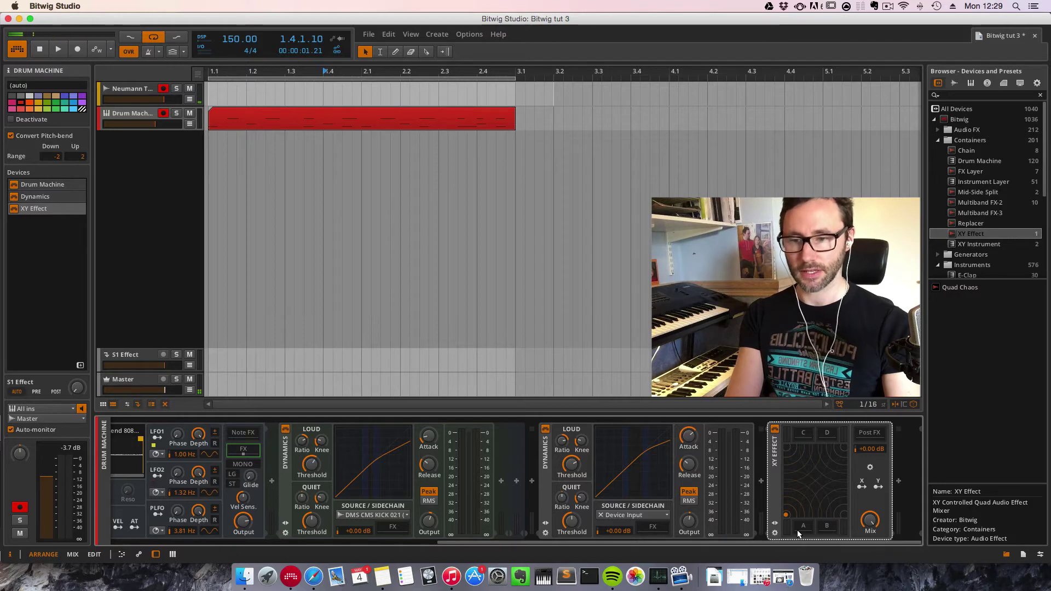
{"action": "left_click_drag", "start_coordinate": [785, 515], "coordinate": [751, 547]}
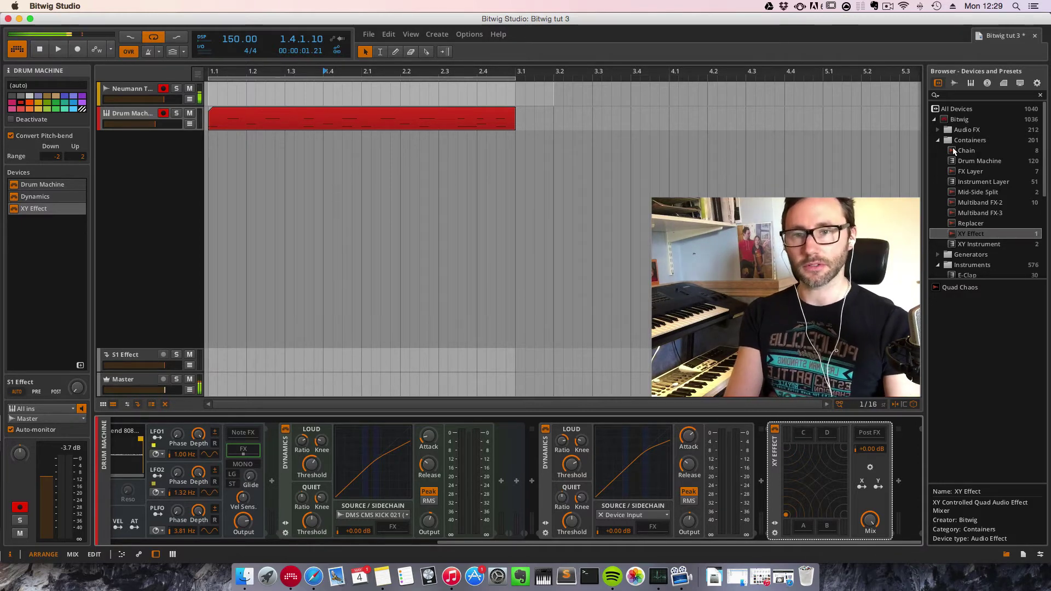
{"action": "left_click", "coordinate": [937, 130]}
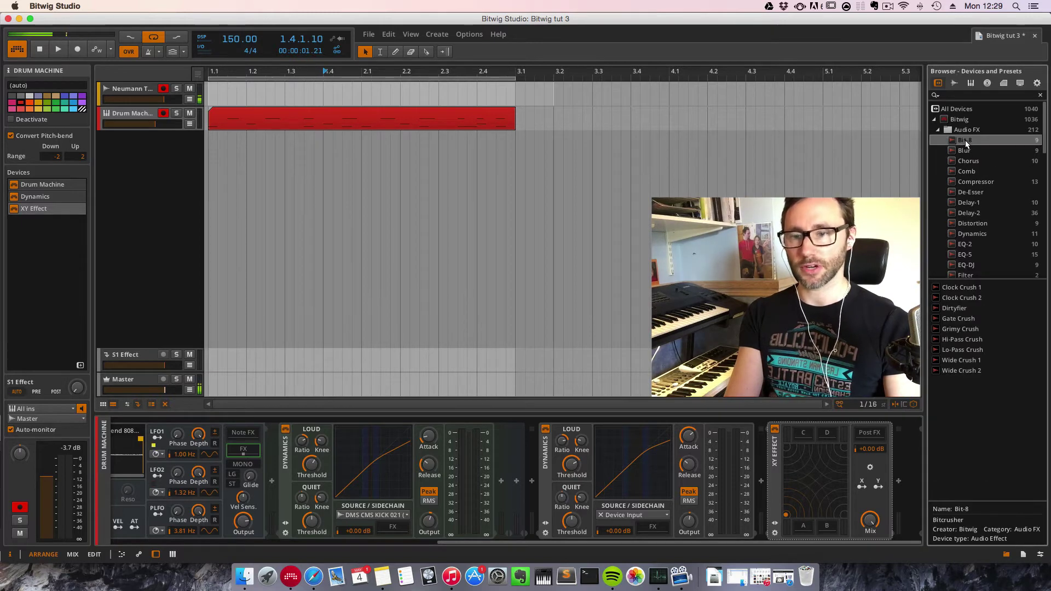
{"action": "left_click_drag", "start_coordinate": [826, 348], "coordinate": [805, 434]}
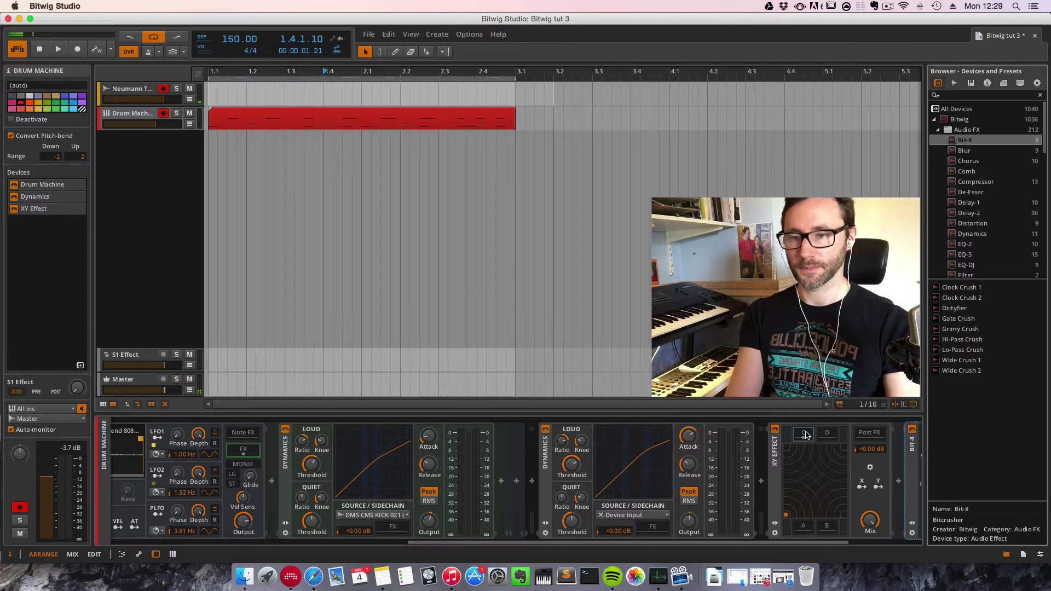
- Add a Comb device after the XY Effect, replace the track's Dynamics with another Comb, and show XY Effect slot D
{"action": "left_click", "coordinate": [964, 172]}
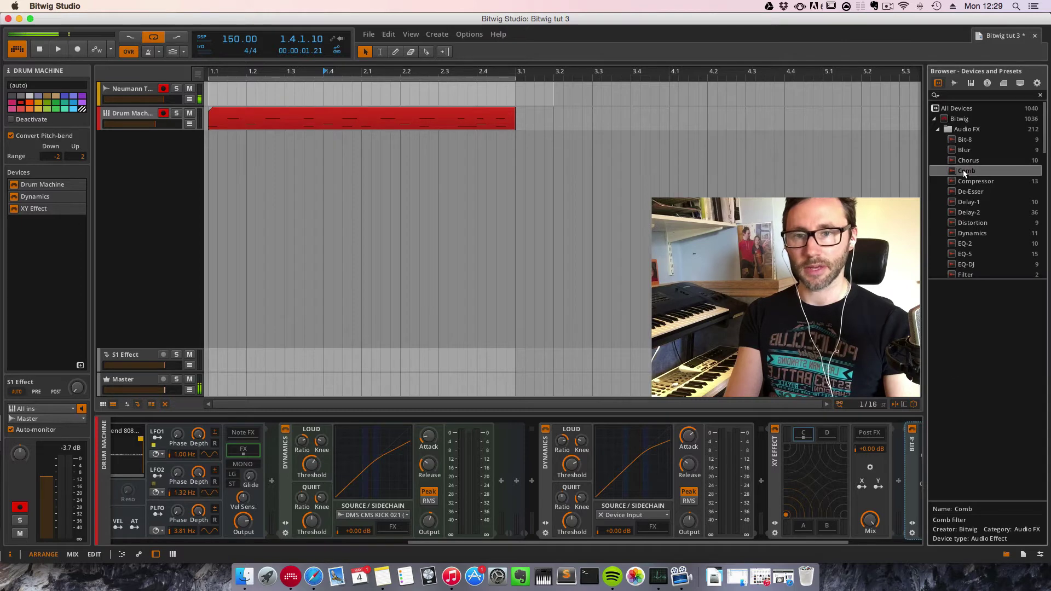
{"action": "double_click", "coordinate": [964, 172]}
{"action": "left_click_drag", "start_coordinate": [958, 168], "coordinate": [661, 433]}
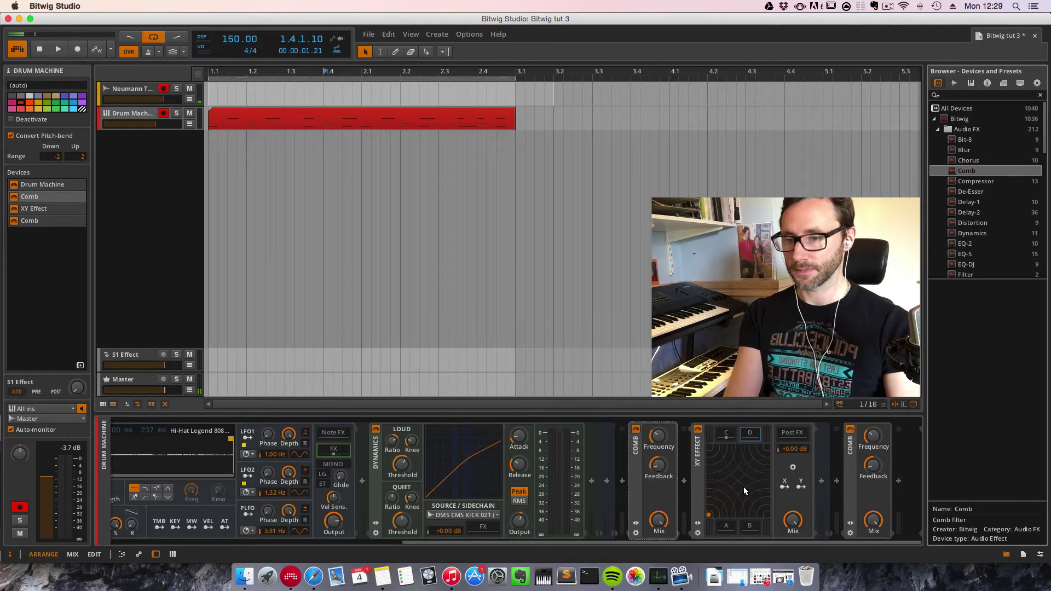
{"action": "left_click", "coordinate": [734, 434]}
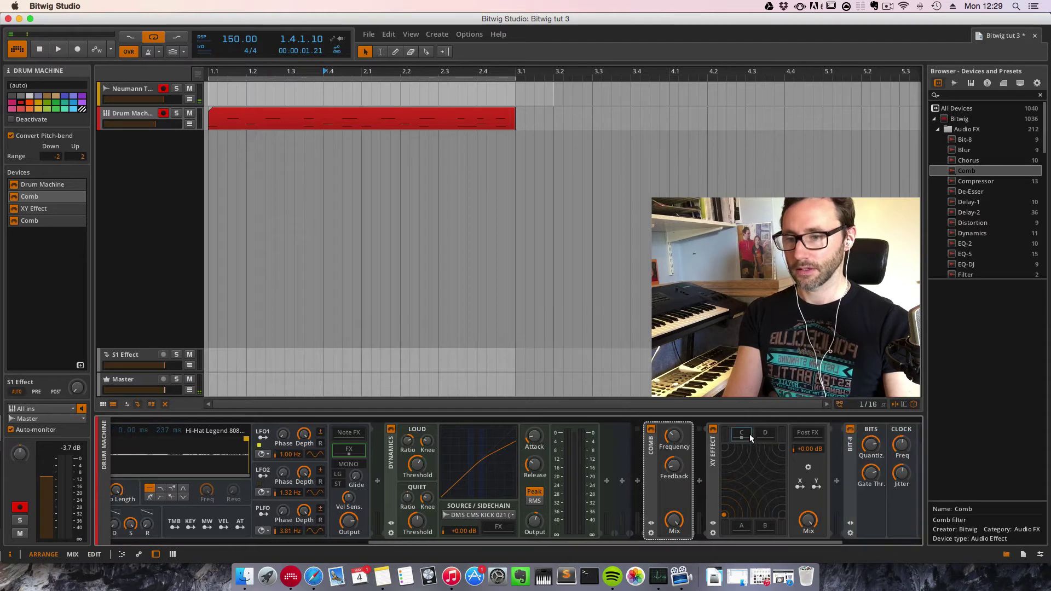
{"action": "left_click", "coordinate": [764, 433]}
- Lower the Drum Machine track's volume and play the loop briefly to check the level
{"action": "scroll", "coordinate": [783, 542], "scroll_direction": "right", "scroll_amount": 1}
{"action": "key", "text": "space"}
{"action": "key", "text": "space"}
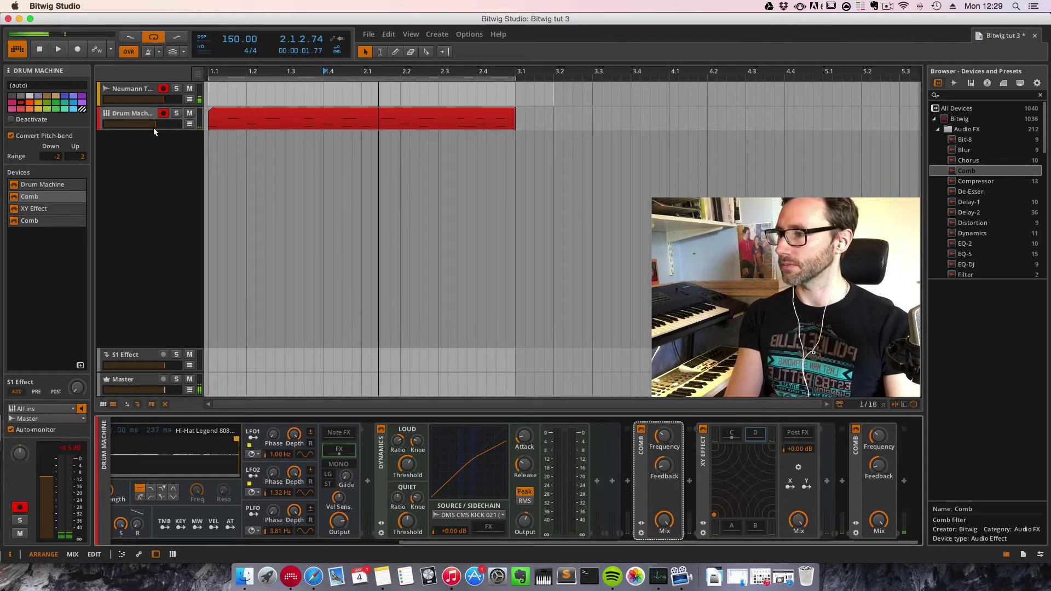
{"action": "left_click_drag", "start_coordinate": [156, 128], "coordinate": [131, 128]}
{"action": "key", "text": "space"}
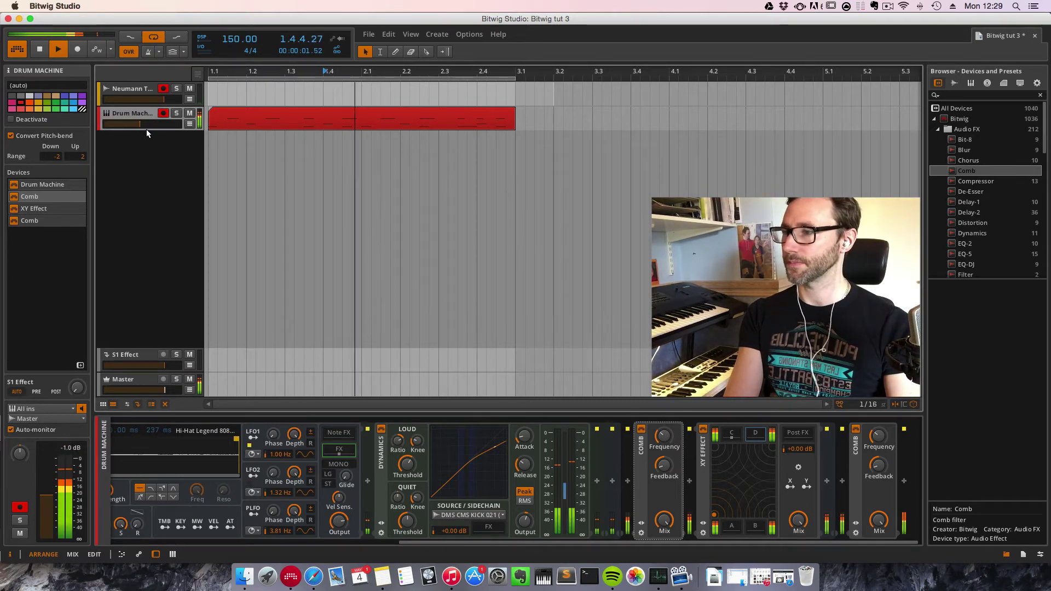
{"action": "key", "text": "space"}
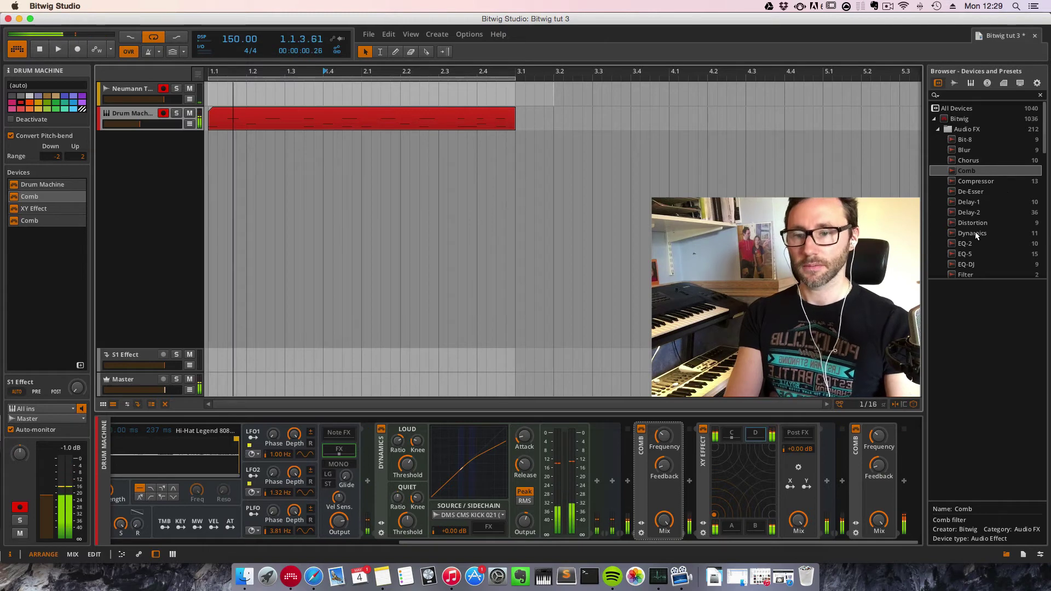
- Add a Step MOD device from the Modulators category directly after the XY Effect in the Drum Machine track's chain
{"action": "scroll", "coordinate": [961, 227], "scroll_direction": "down", "scroll_amount": 3}
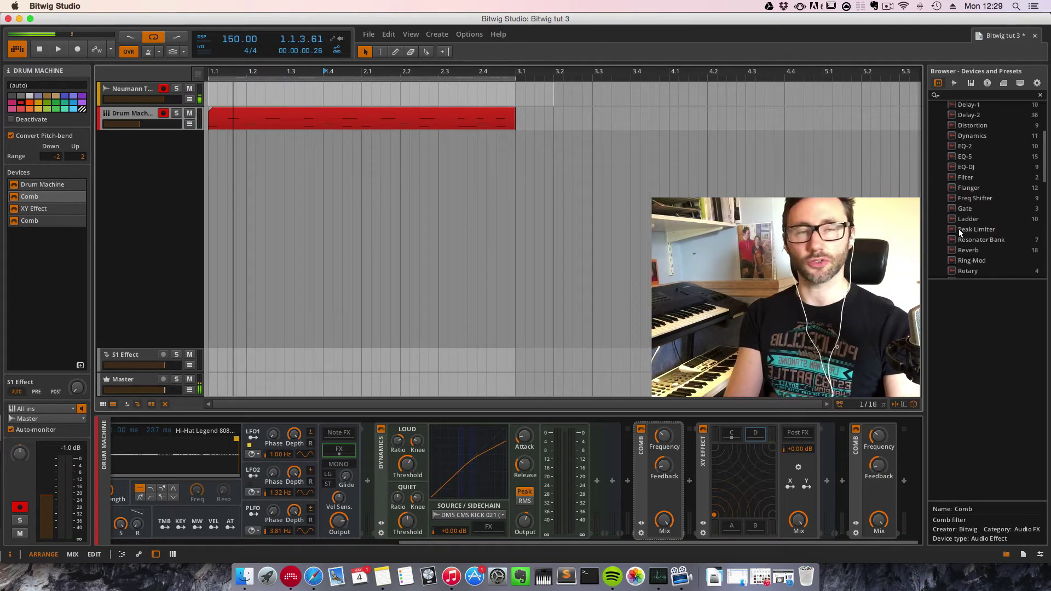
{"action": "scroll", "coordinate": [962, 237], "scroll_direction": "down", "scroll_amount": 4}
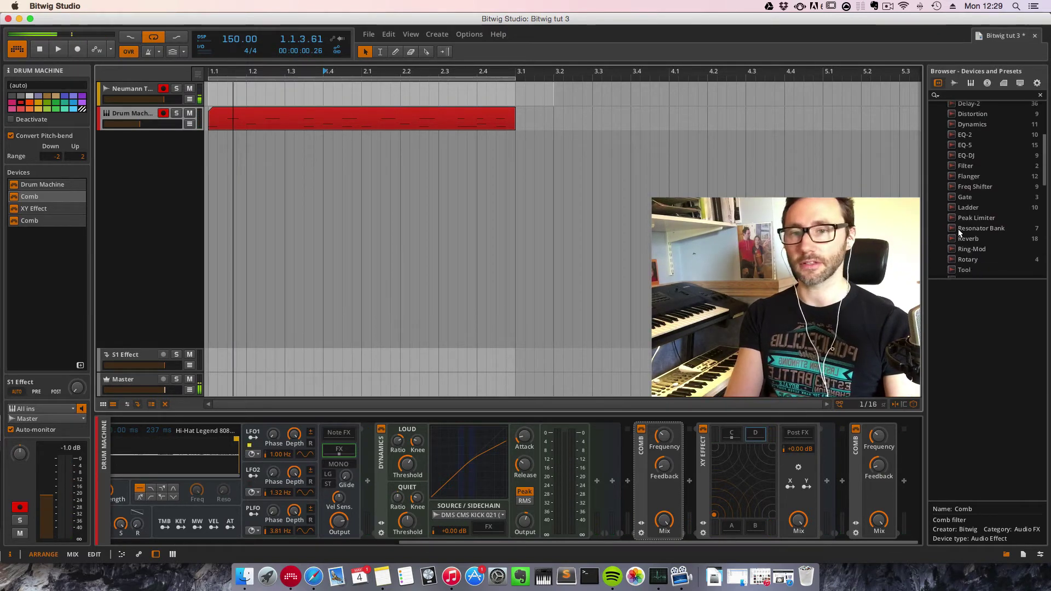
{"action": "scroll", "coordinate": [954, 230], "scroll_direction": "down", "scroll_amount": 3}
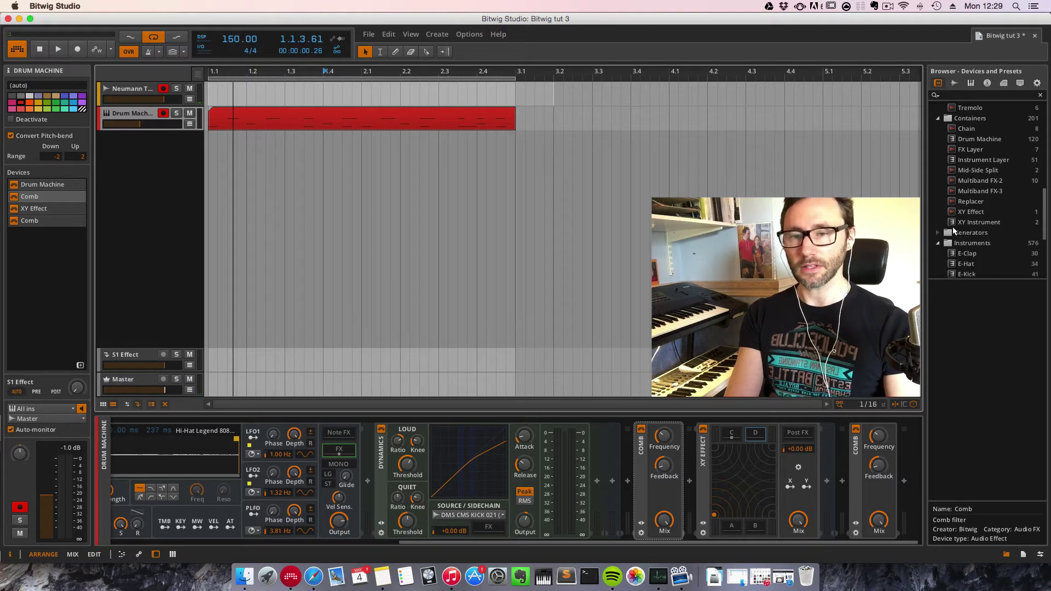
{"action": "scroll", "coordinate": [945, 220], "scroll_direction": "down", "scroll_amount": 3}
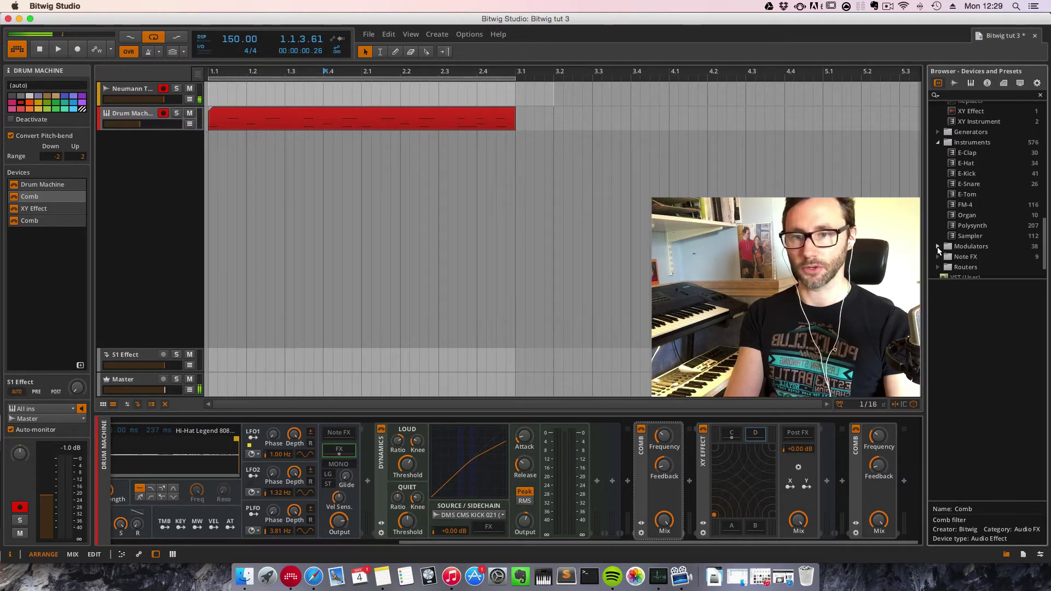
{"action": "left_click", "coordinate": [961, 261]}
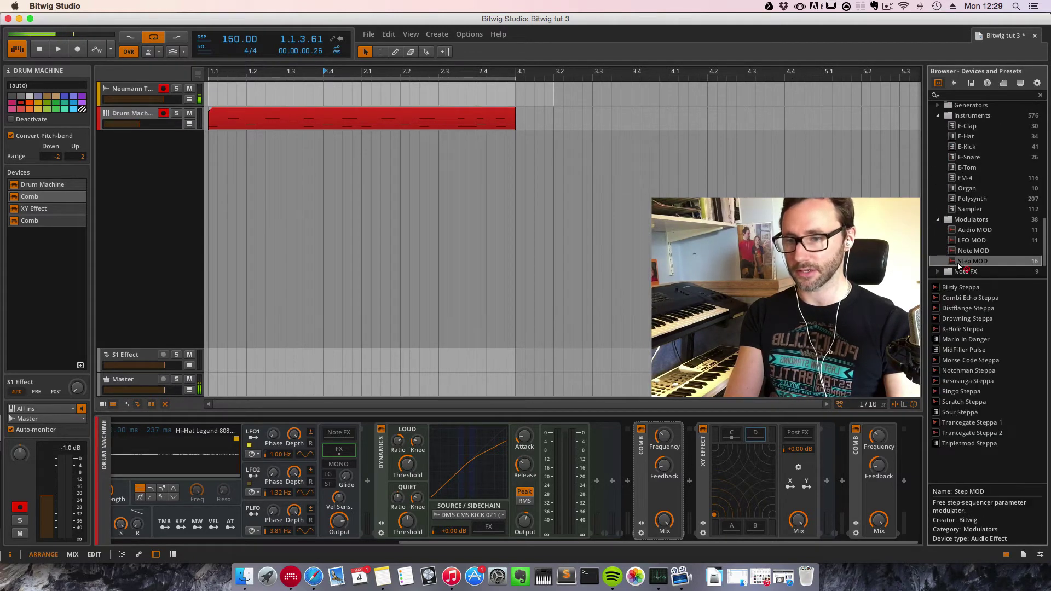
{"action": "left_click_drag", "start_coordinate": [959, 266], "coordinate": [840, 469]}
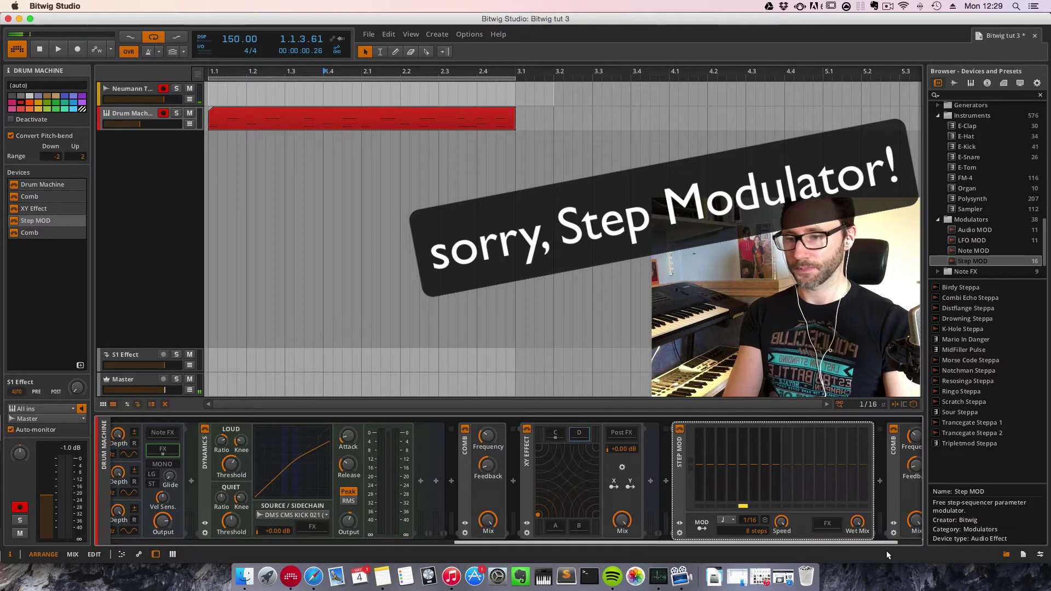
{"action": "key", "text": "space"}
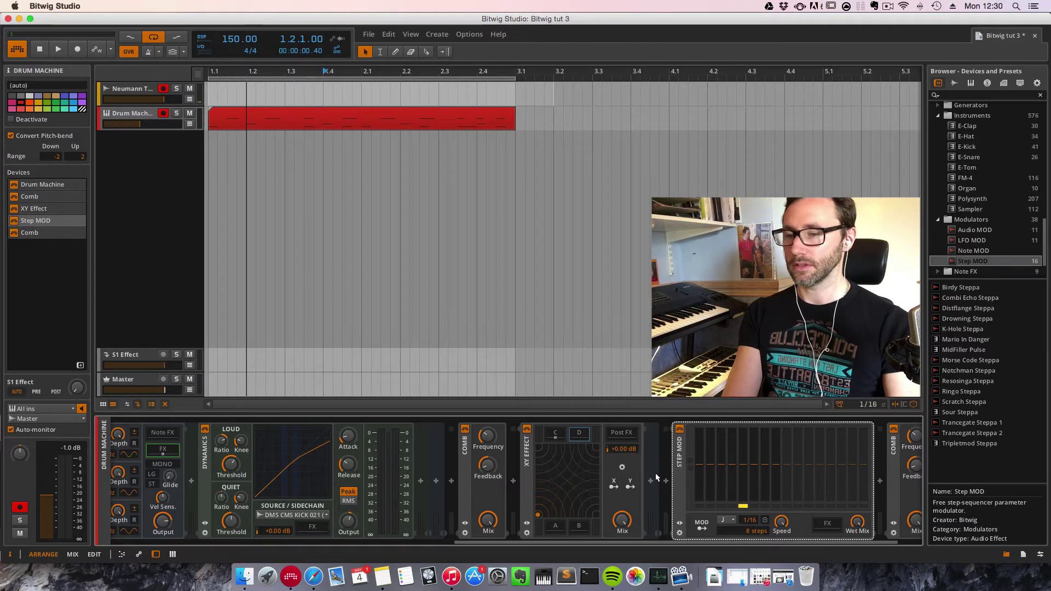
- Move the Step MOD into the XY Effect's slot D and nest the trailing Comb in the Step MOD's FX chain
{"action": "left_click_drag", "start_coordinate": [680, 464], "coordinate": [635, 478]}
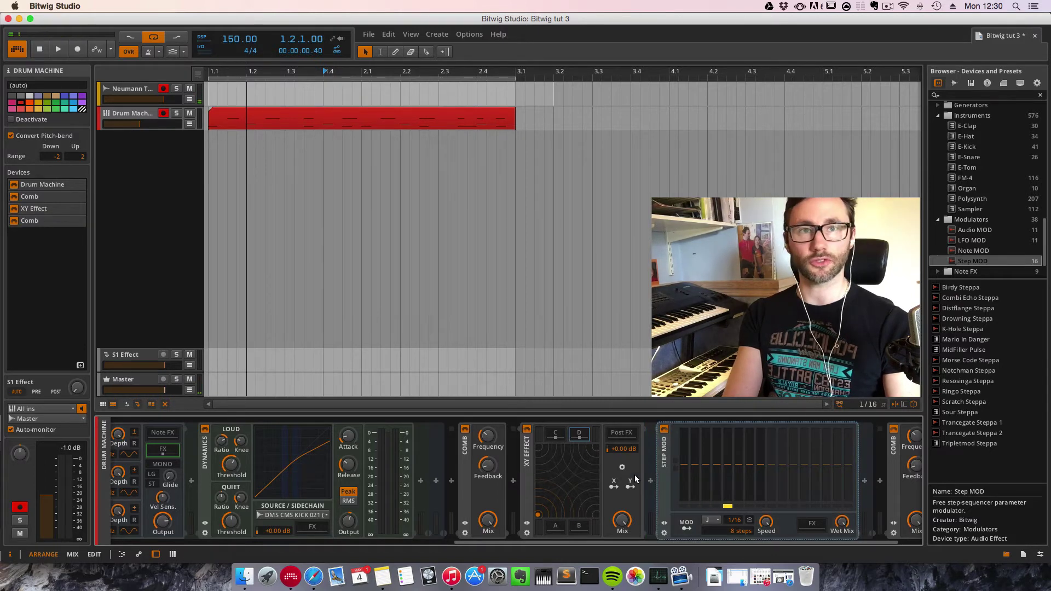
{"action": "left_click_drag", "start_coordinate": [539, 518], "coordinate": [604, 444]}
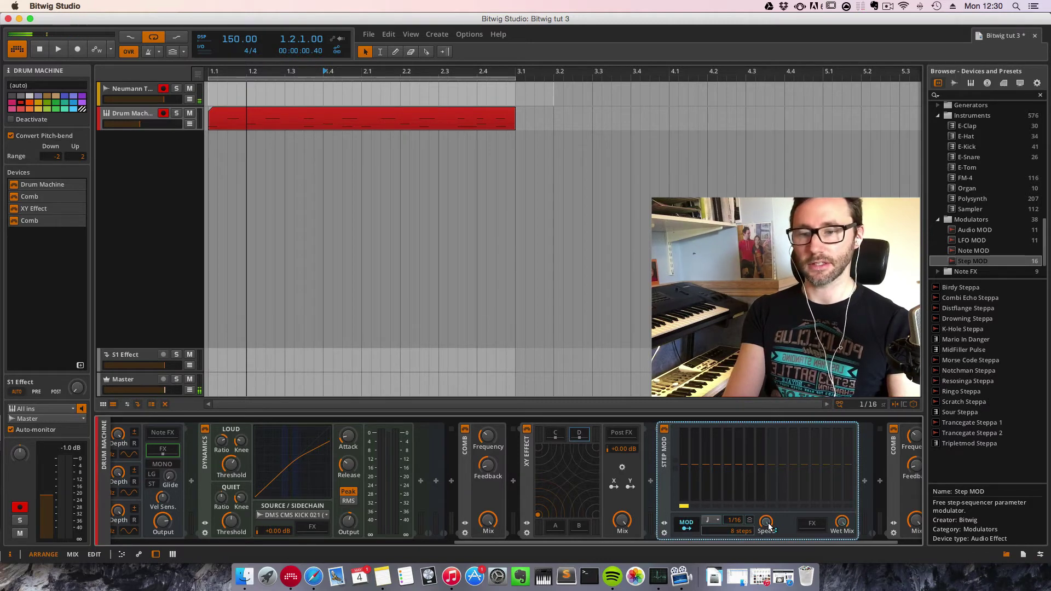
{"action": "left_click_drag", "start_coordinate": [750, 542], "coordinate": [814, 541]}
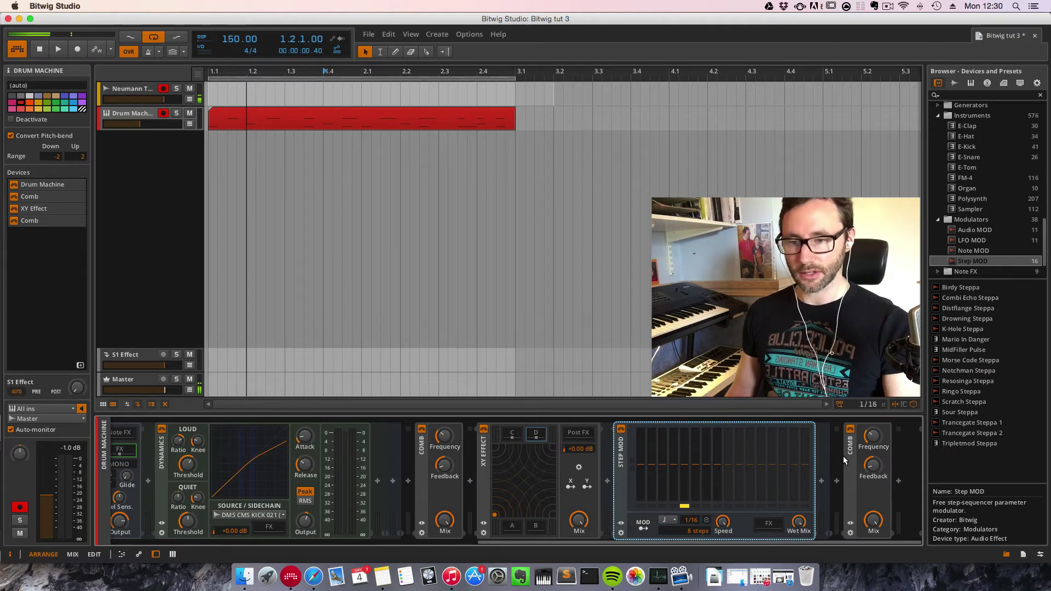
{"action": "left_click", "coordinate": [853, 465]}
{"action": "left_click_drag", "start_coordinate": [848, 466], "coordinate": [774, 527]}
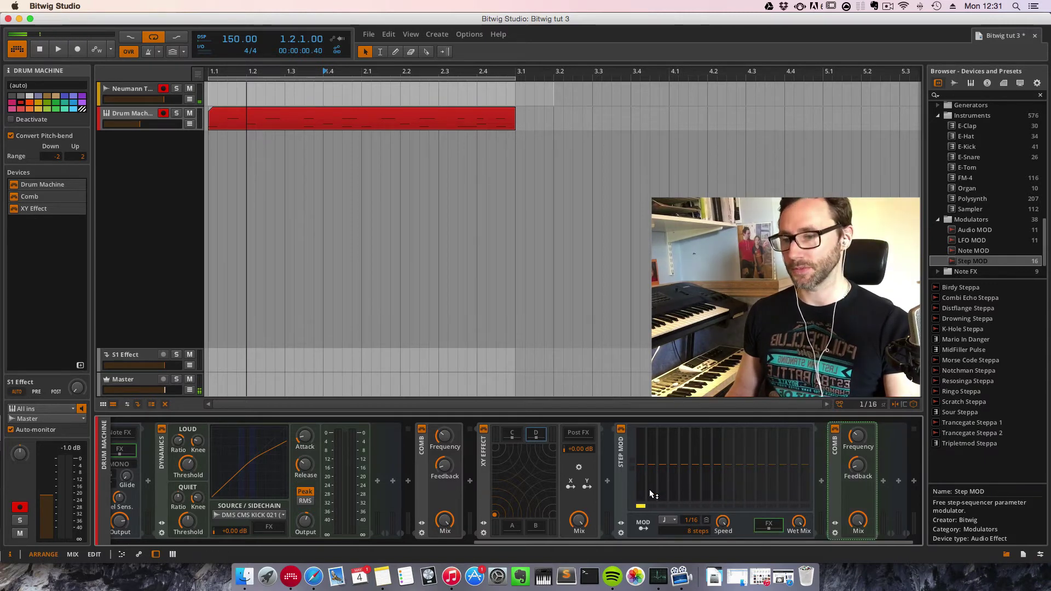
- Map the Step MOD's modulation to the Frequency of the Comb nested inside it
{"action": "left_click_drag", "start_coordinate": [716, 543], "coordinate": [726, 543]}
{"action": "left_click", "coordinate": [624, 524]}
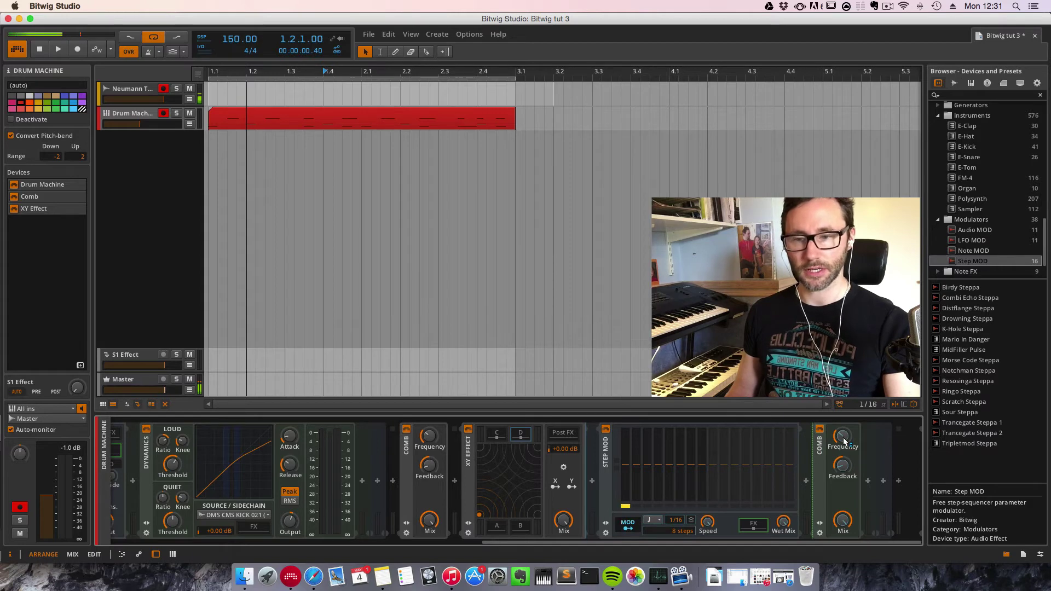
{"action": "left_click_drag", "start_coordinate": [843, 441], "coordinate": [843, 427]}
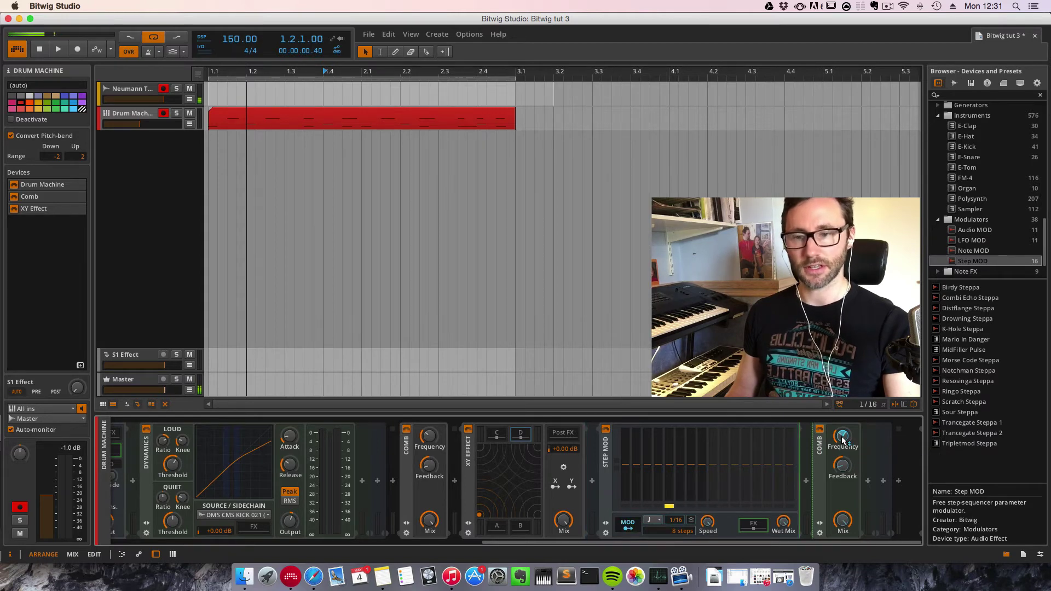
{"action": "left_click", "coordinate": [628, 524]}
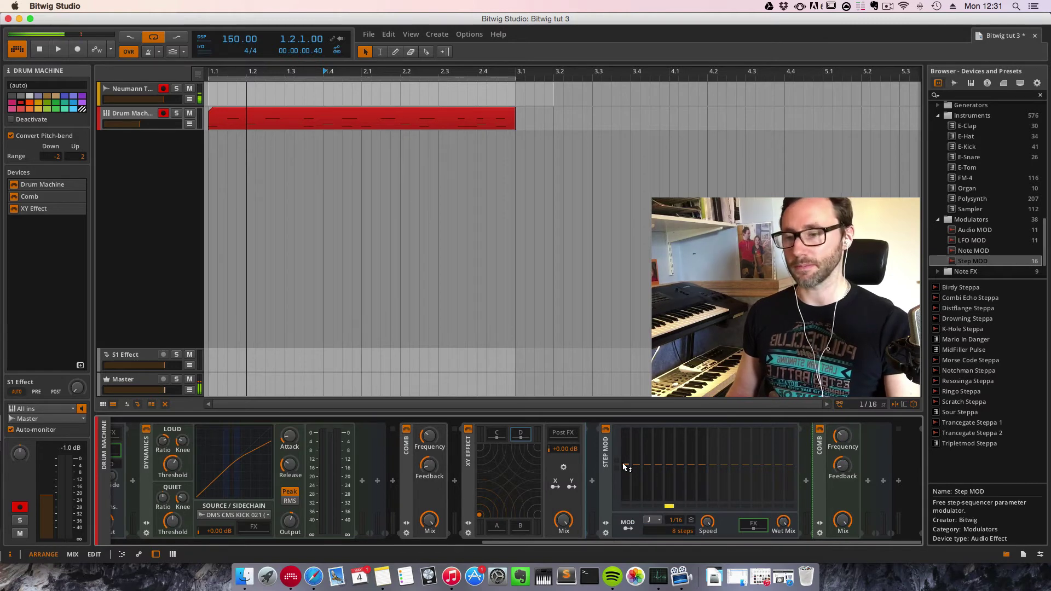
- Draw varied positive and negative values across the Step MOD's eight steps and fine-tune the nested Comb's Frequency
{"action": "mouse_move", "coordinate": [622, 465]}
{"action": "left_mouse_down"}
{"action": "mouse_move", "coordinate": [625, 434]}
{"action": "mouse_move", "coordinate": [636, 453]}
{"action": "mouse_move", "coordinate": [681, 444]}
{"action": "mouse_move", "coordinate": [702, 453]}
{"action": "left_mouse_up"}
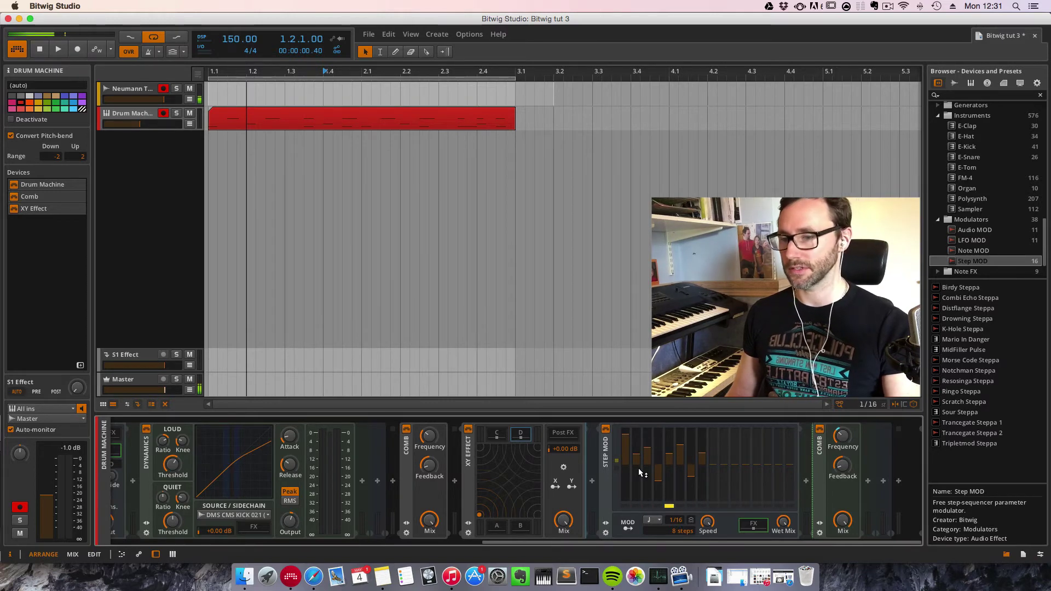
{"action": "left_click_drag", "start_coordinate": [844, 438], "coordinate": [844, 429]}
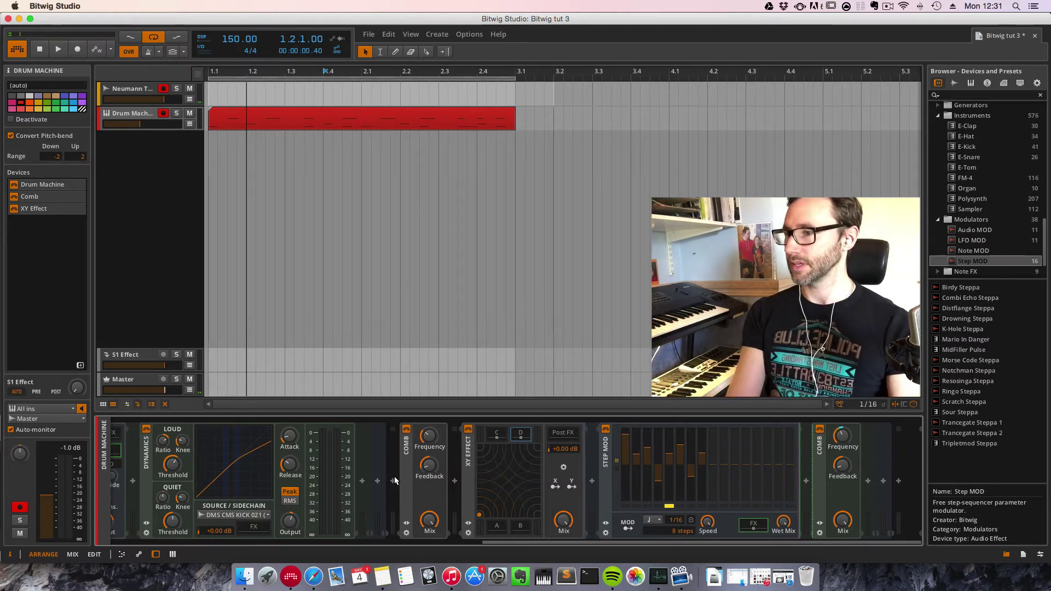
- Play the loop from the start of bar 1 and delete the Comb that sits before the XY Effect
{"action": "left_click", "coordinate": [211, 71]}
{"action": "key", "text": "space"}
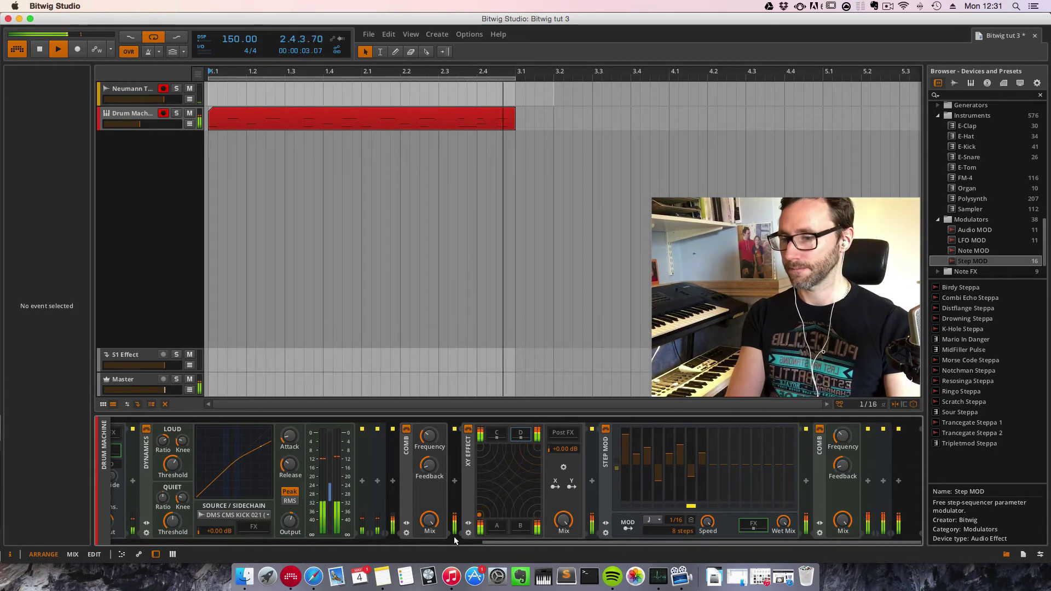
{"action": "scroll", "coordinate": [519, 429], "scroll_direction": "left", "scroll_amount": 5}
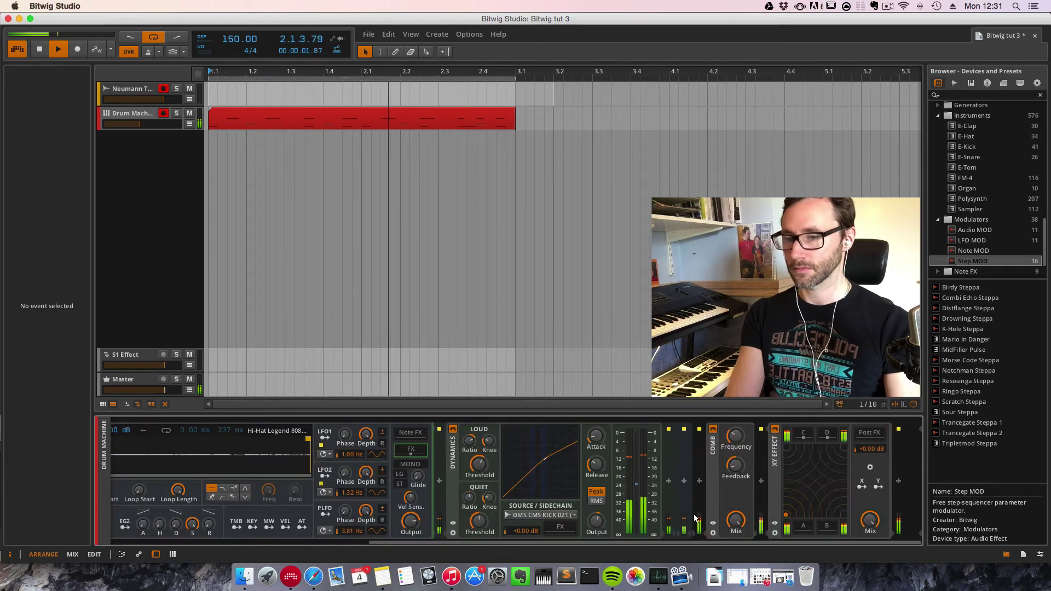
{"action": "left_click", "coordinate": [715, 468]}
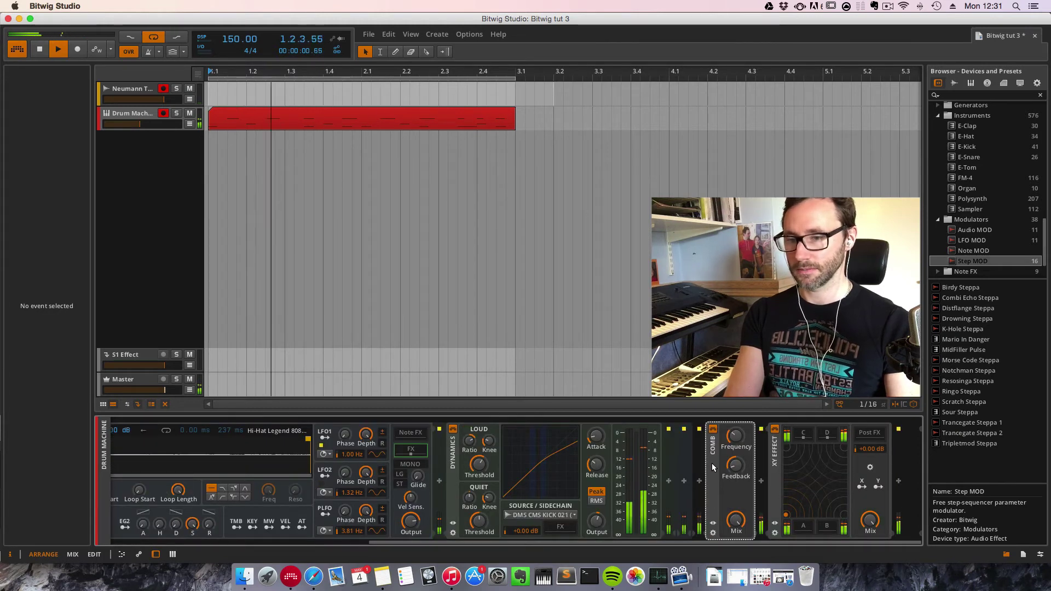
{"action": "right_click", "coordinate": [714, 468]}
{"action": "left_click", "coordinate": [744, 540]}
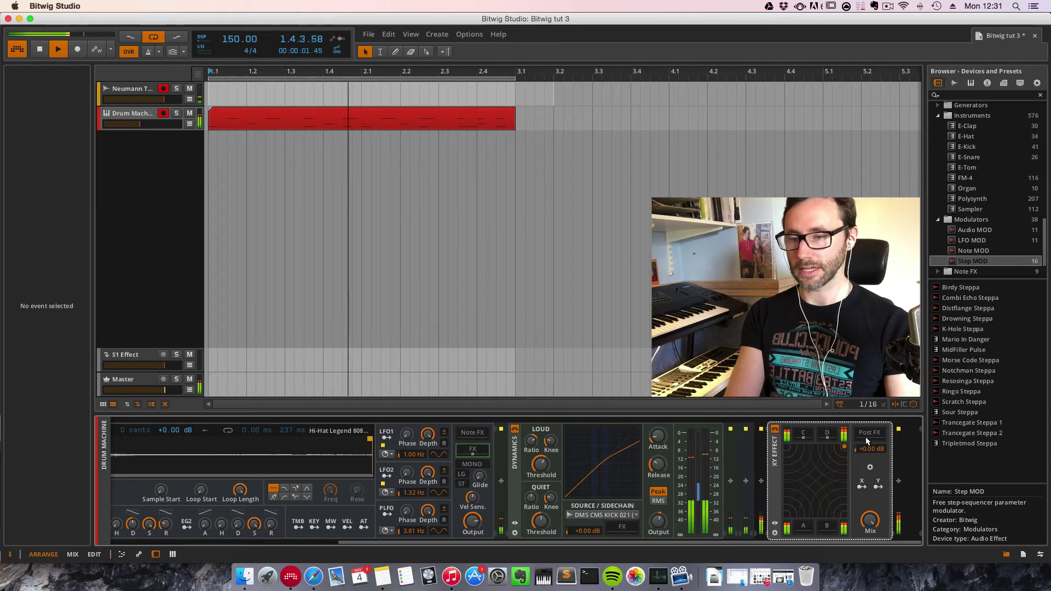
- Move the XY Effect's control point to the slot B corner, stop playback, and load a Delay-2 into slot B
{"action": "left_click_drag", "start_coordinate": [833, 435], "coordinate": [761, 530]}
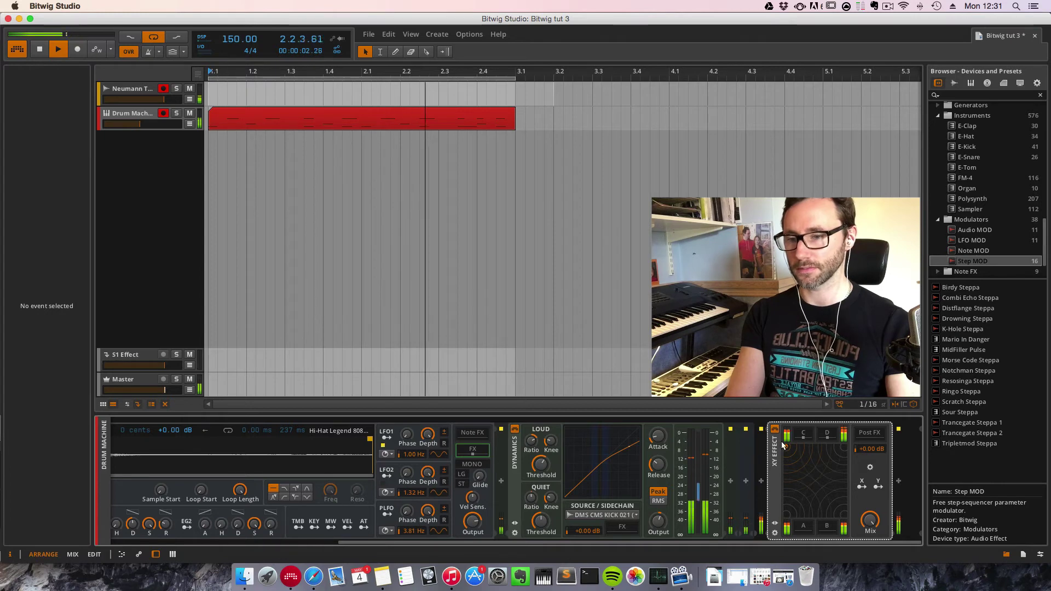
{"action": "key", "text": "space"}
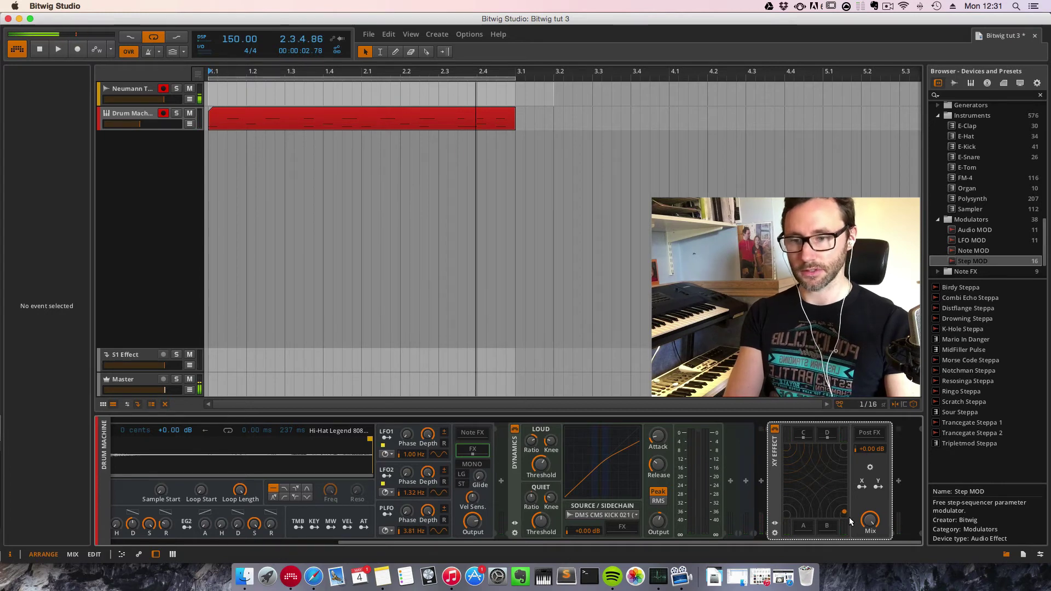
{"action": "scroll", "coordinate": [976, 181], "scroll_direction": "up", "scroll_amount": 10}
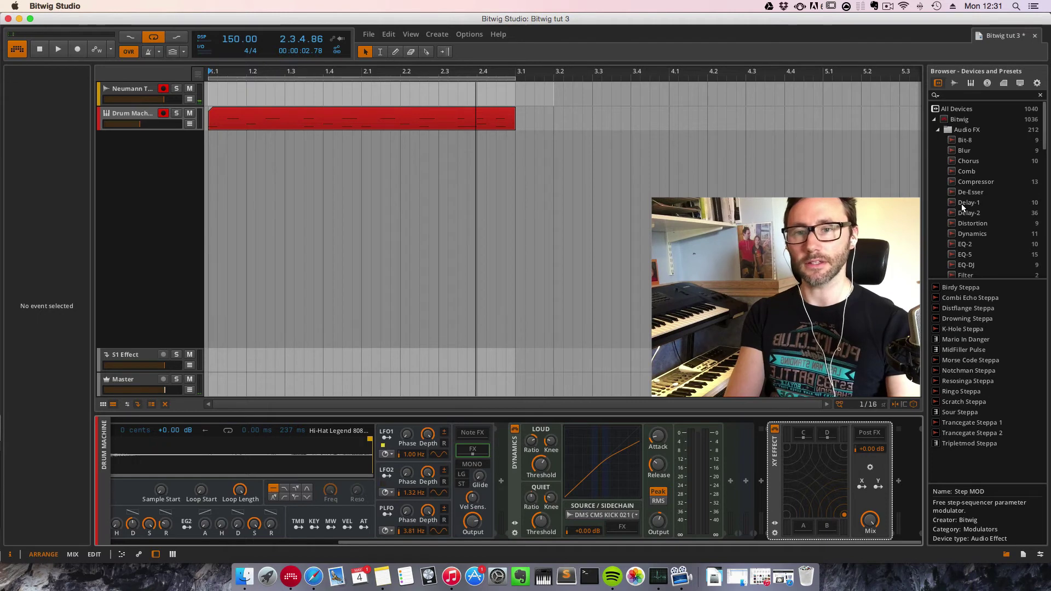
{"action": "left_click", "coordinate": [960, 212]}
{"action": "left_click_drag", "start_coordinate": [891, 467], "coordinate": [826, 528]}
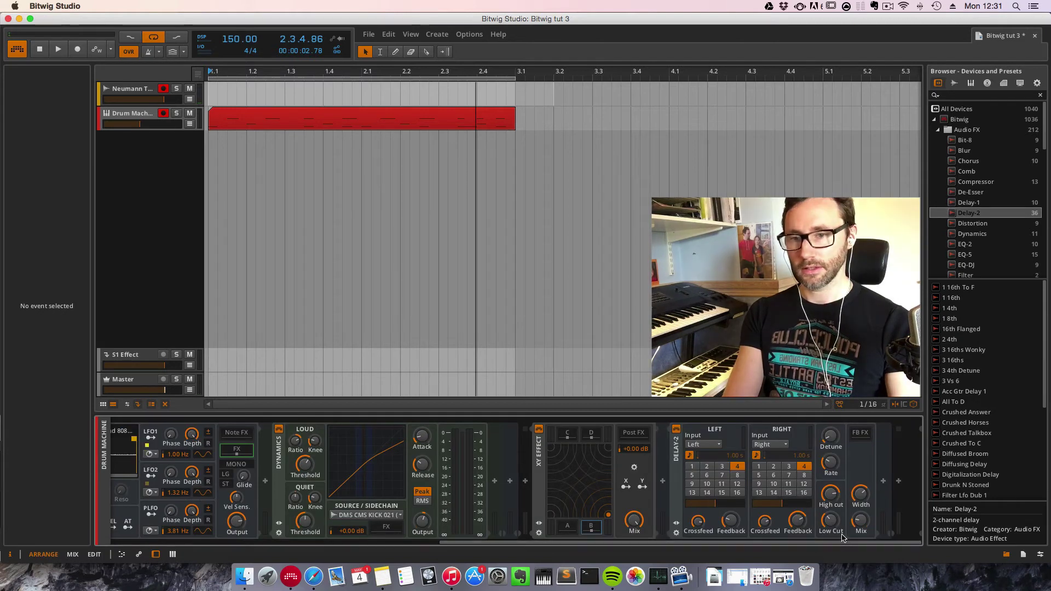
- Add a Distortion to the Delay-2's feedback FX and set the right channel's delay time to 8 during playback
{"action": "left_click_drag", "start_coordinate": [972, 223], "coordinate": [879, 414]}
{"action": "key", "text": "space"}
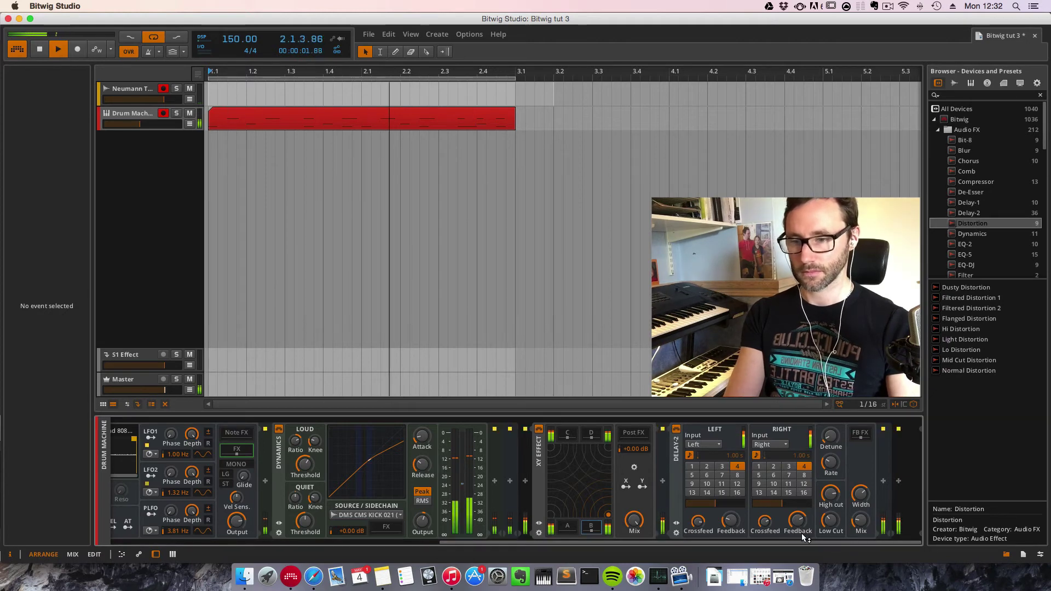
{"action": "mouse_move", "coordinate": [800, 521]}
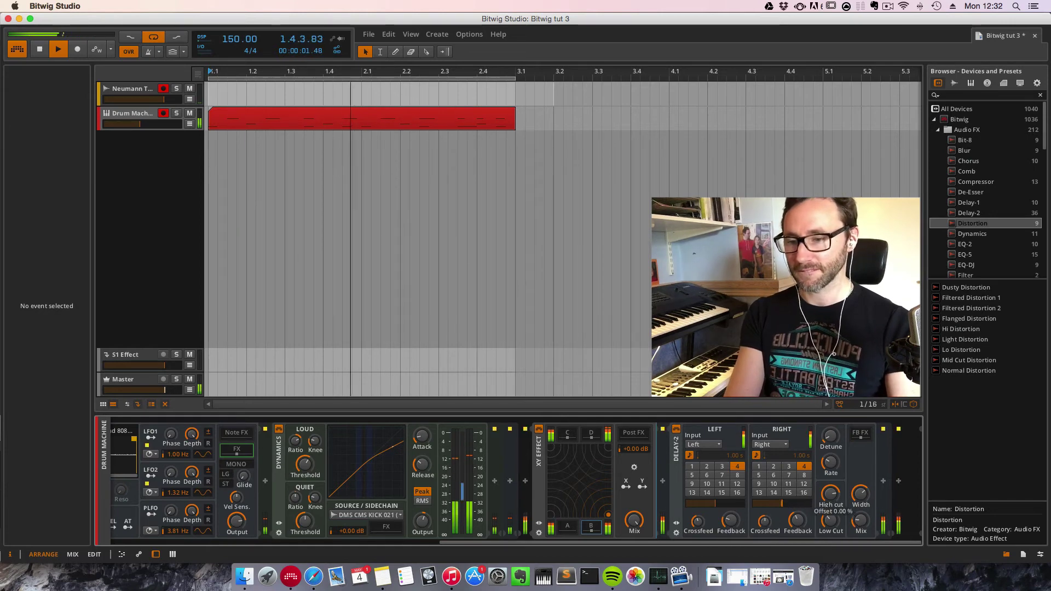
{"action": "left_click", "coordinate": [804, 475]}
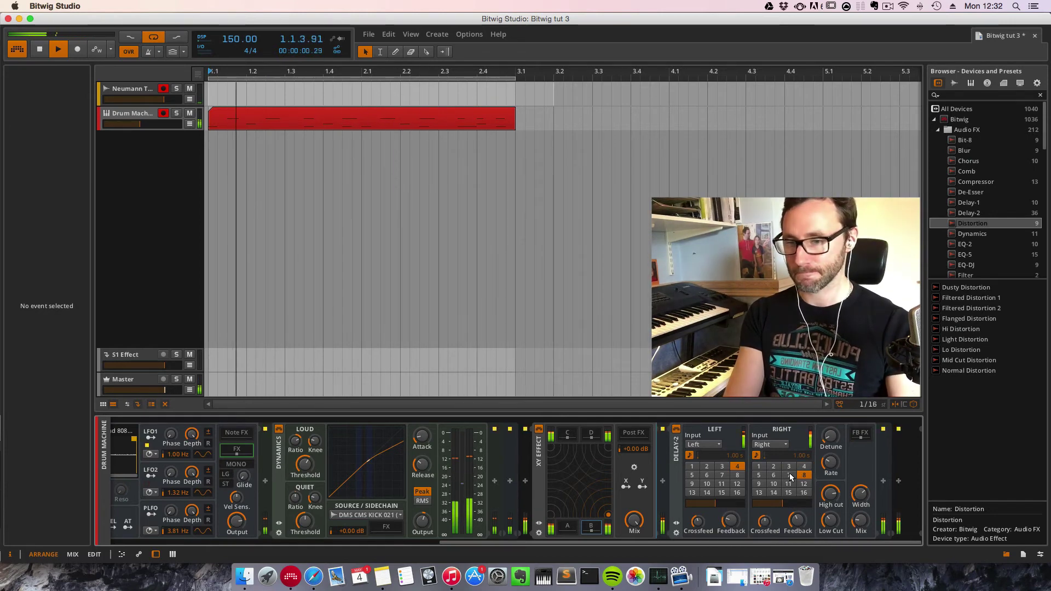
- Adjust the Drive of the Distortion in the feedback chain and return the XY Effect's control point to the slot A corner
{"action": "left_click", "coordinate": [861, 434]}
{"action": "left_click_drag", "start_coordinate": [831, 543], "coordinate": [964, 537]}
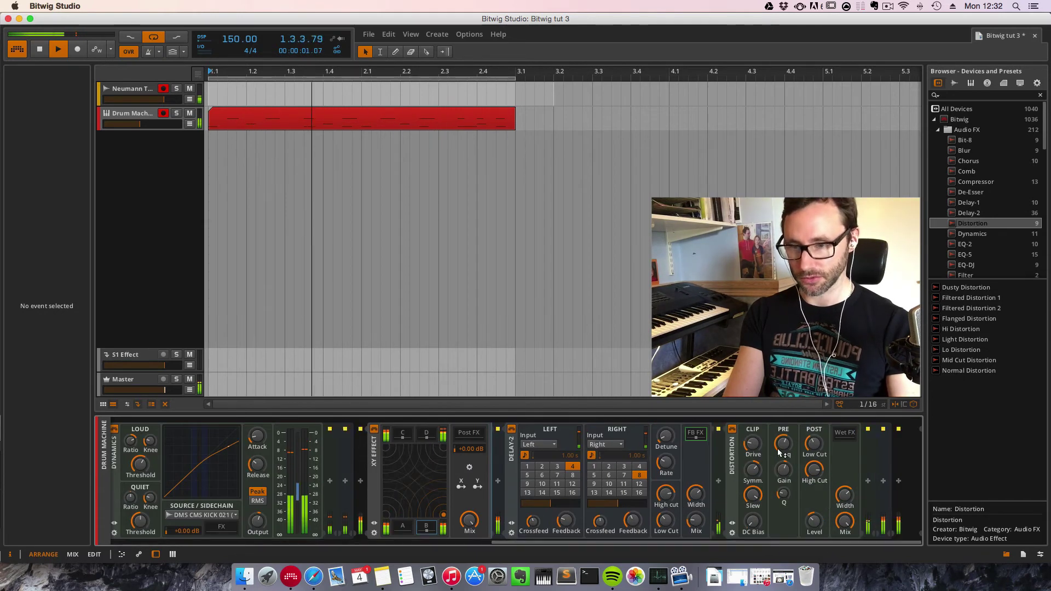
{"action": "left_click_drag", "start_coordinate": [751, 446], "coordinate": [753, 439]}
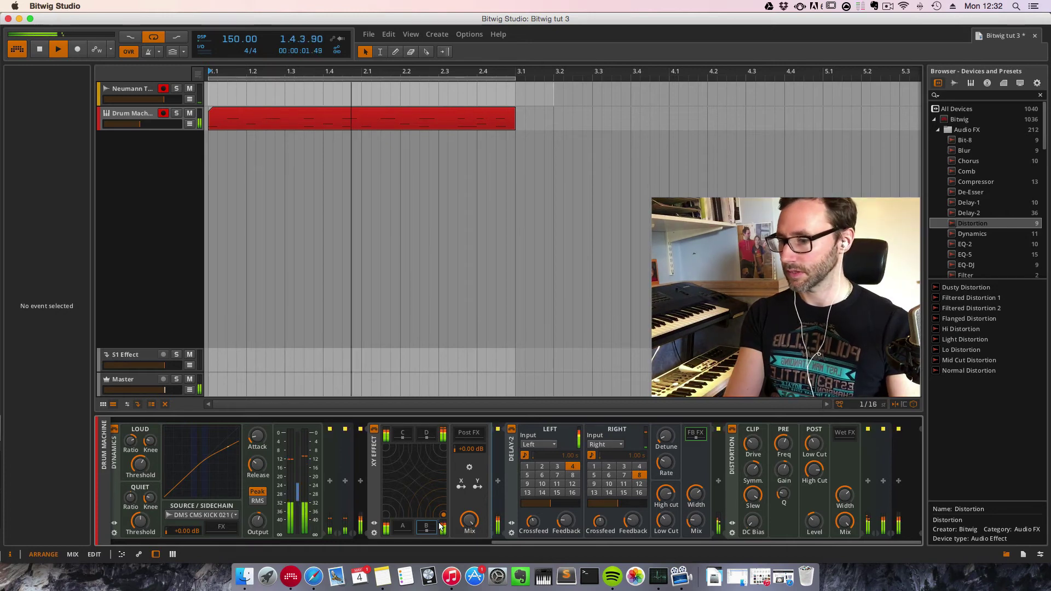
{"action": "left_click_drag", "start_coordinate": [440, 513], "coordinate": [384, 514]}
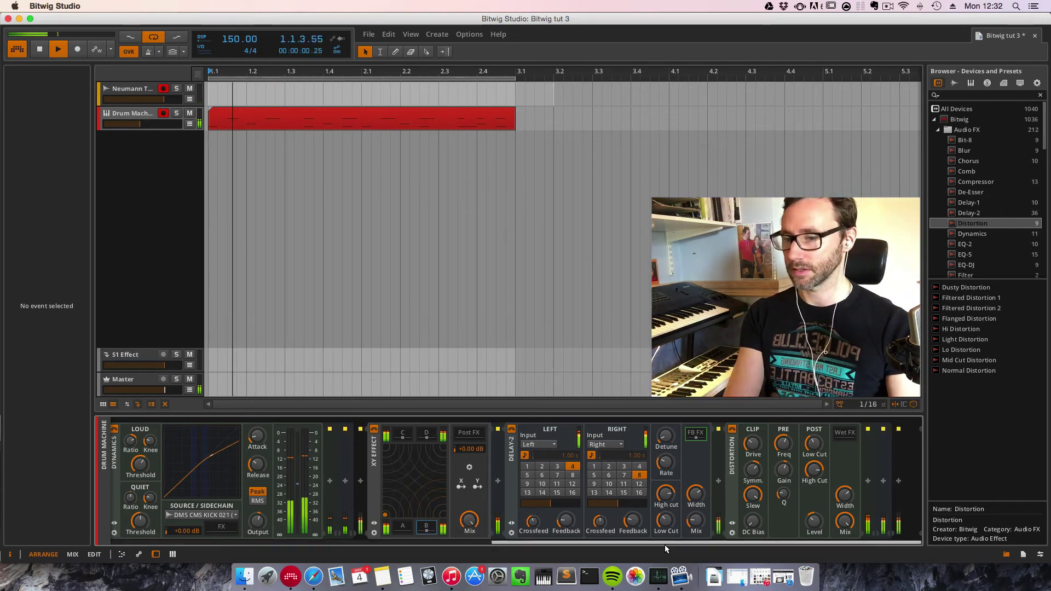
- Add a Dynamics device after the XY Effect on the Drum Machine track and adjust its Loud section and Attack
{"action": "left_click", "coordinate": [130, 122]}
{"action": "left_click", "coordinate": [46, 197]}
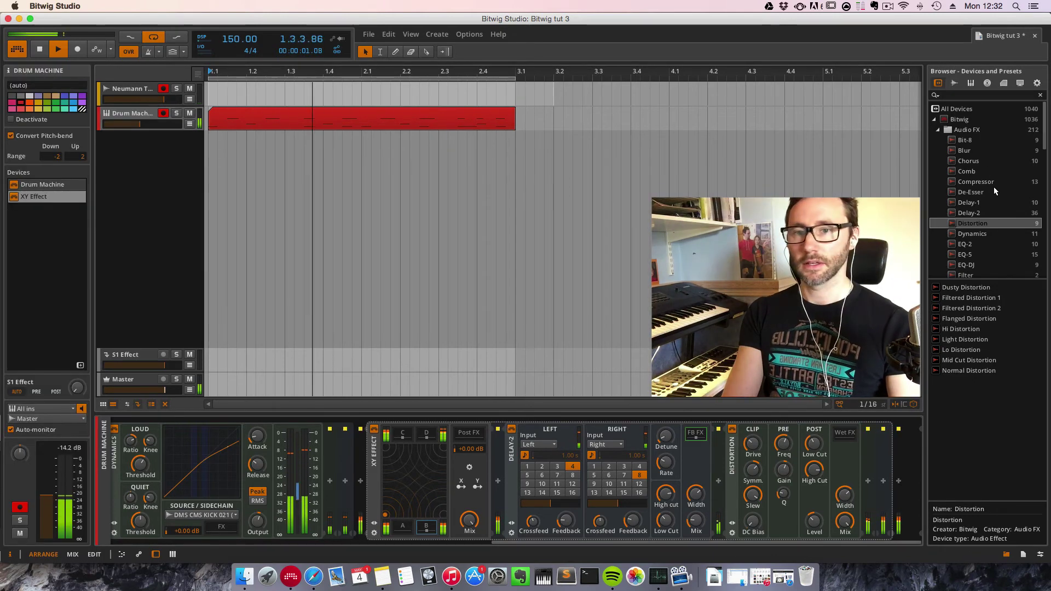
{"action": "left_click", "coordinate": [955, 234]}
{"action": "left_click_drag", "start_coordinate": [955, 234], "coordinate": [42, 225]}
{"action": "left_click", "coordinate": [819, 517]}
{"action": "left_click", "coordinate": [818, 517]}
{"action": "left_click_drag", "start_coordinate": [717, 447], "coordinate": [729, 463]}
{"action": "left_click_drag", "start_coordinate": [848, 443], "coordinate": [847, 435]}
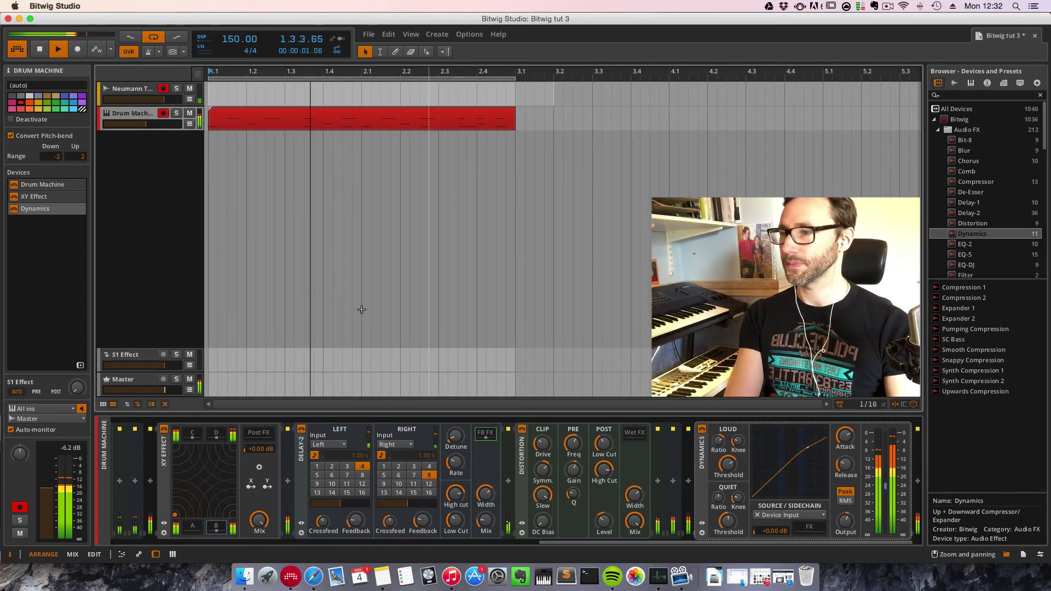
- Stop playback, duplicate the drum clip five times in a row, and extend the loop region to 12 bars
{"action": "left_click_drag", "start_coordinate": [460, 72], "coordinate": [418, 94]}
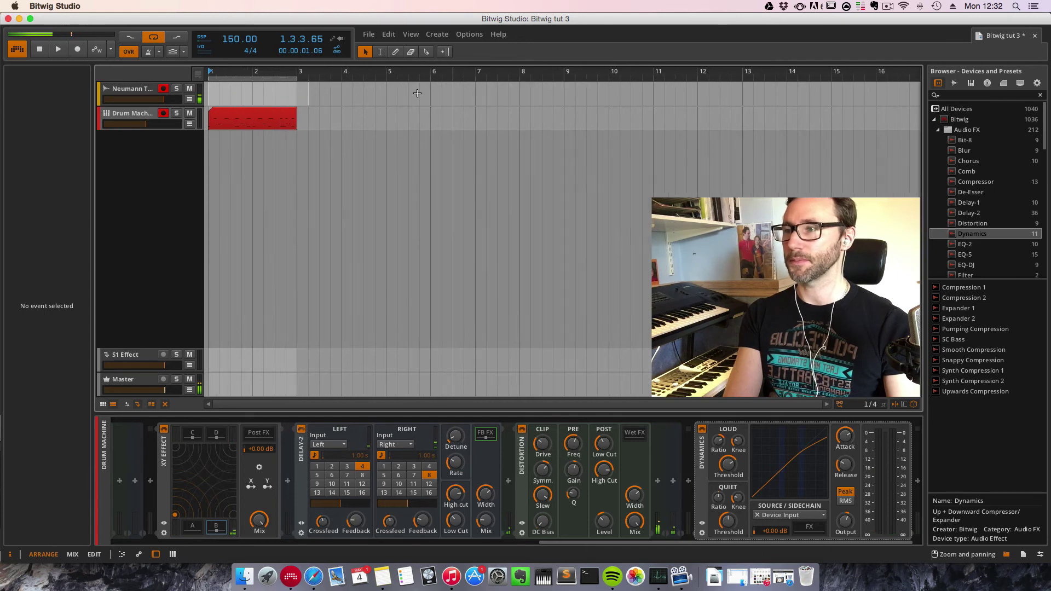
{"action": "left_click_drag", "start_coordinate": [296, 73], "coordinate": [721, 110]}
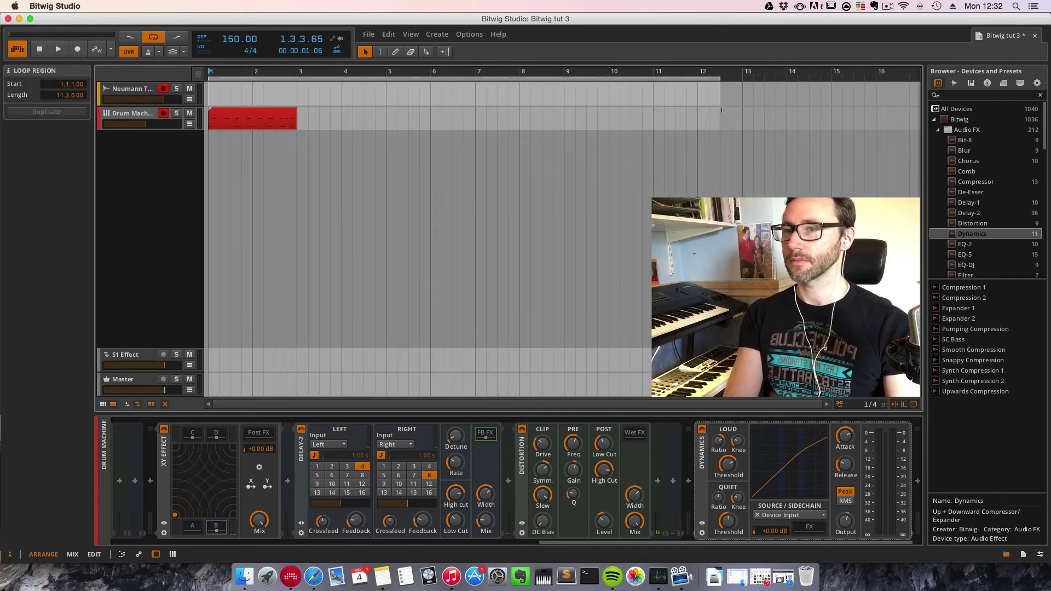
{"action": "key", "text": "space"}
{"action": "left_click", "coordinate": [248, 113]}
{"action": "key", "text": "ctrl+d"}
{"action": "key", "text": "ctrl+d"}
{"action": "key", "text": "ctrl+d"}
{"action": "key", "text": "ctrl+d"}
{"action": "key", "text": "ctrl+d"}
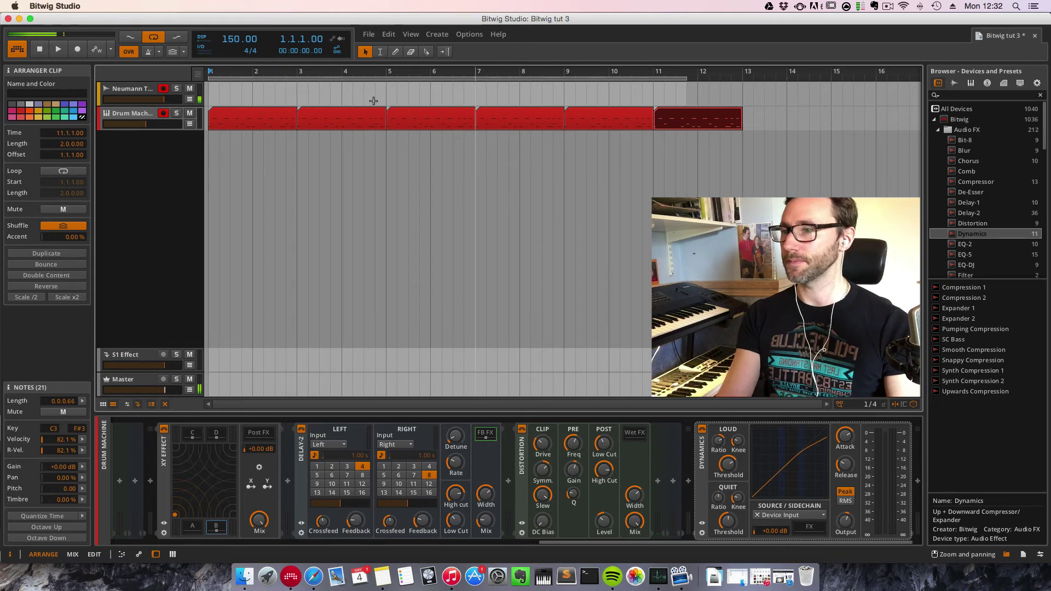
{"action": "left_click", "coordinate": [685, 75]}
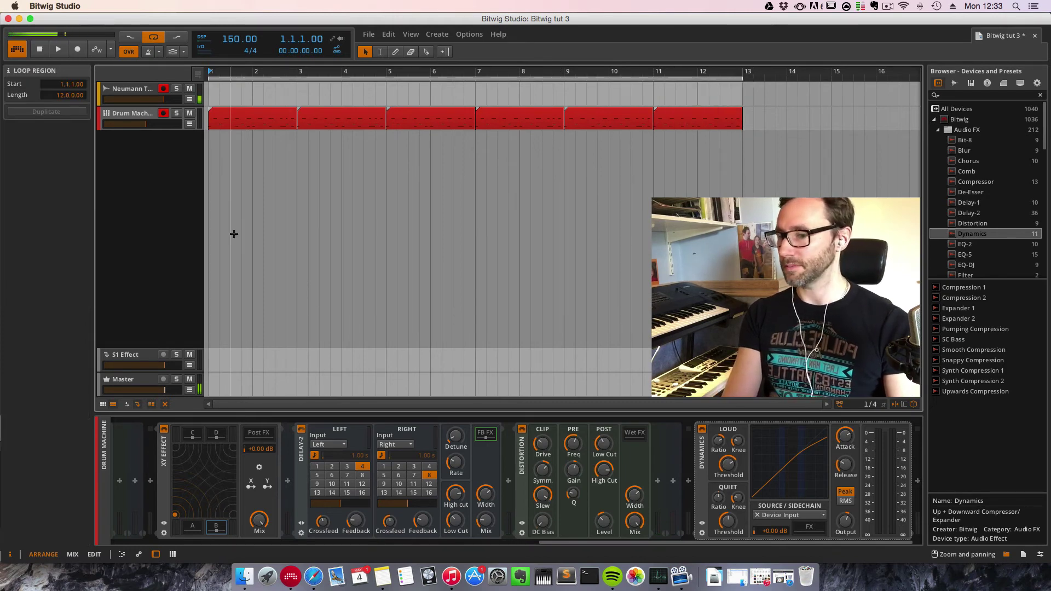
- Select the XY Effect on the Drum Machine track and hide its slot B chain
{"action": "left_click", "coordinate": [129, 116]}
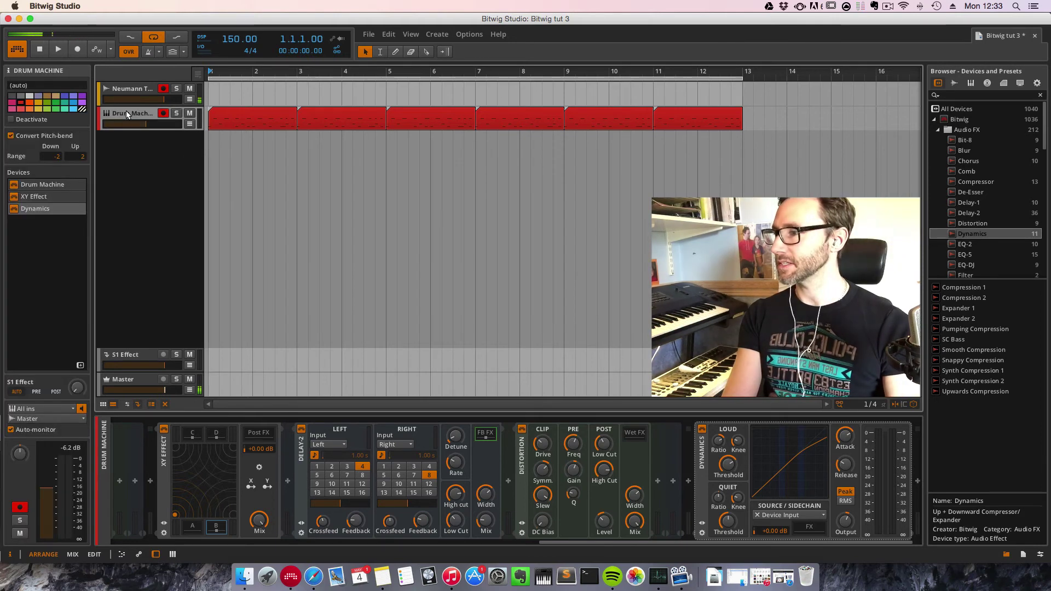
{"action": "left_click", "coordinate": [40, 198]}
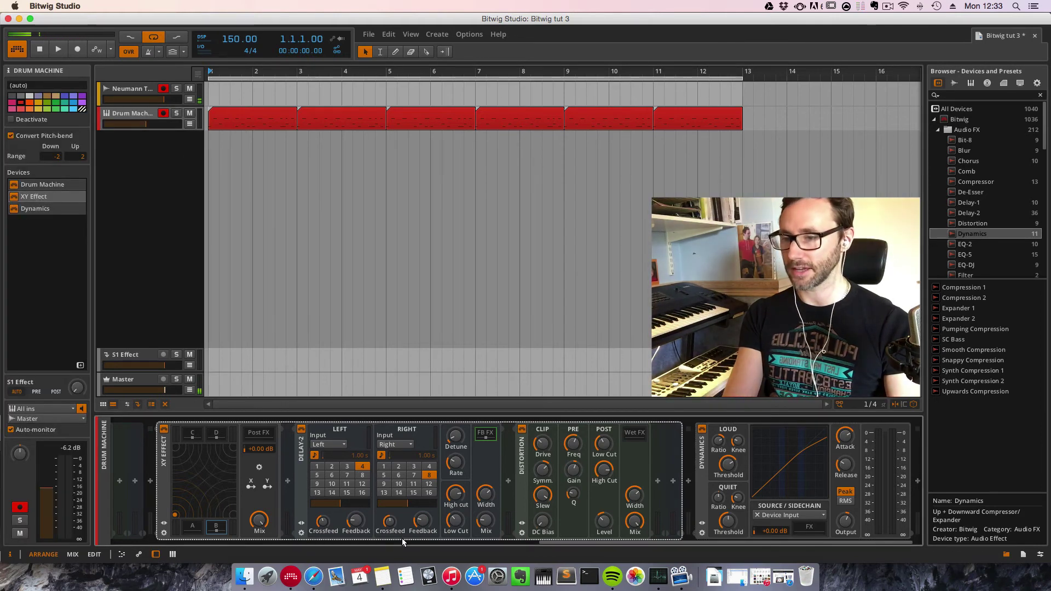
{"action": "left_click", "coordinate": [604, 541]}
{"action": "mouse_move", "coordinate": [600, 543]}
{"action": "left_mouse_down"}
{"action": "mouse_move", "coordinate": [390, 546]}
{"action": "mouse_move", "coordinate": [583, 547]}
{"action": "left_mouse_up"}
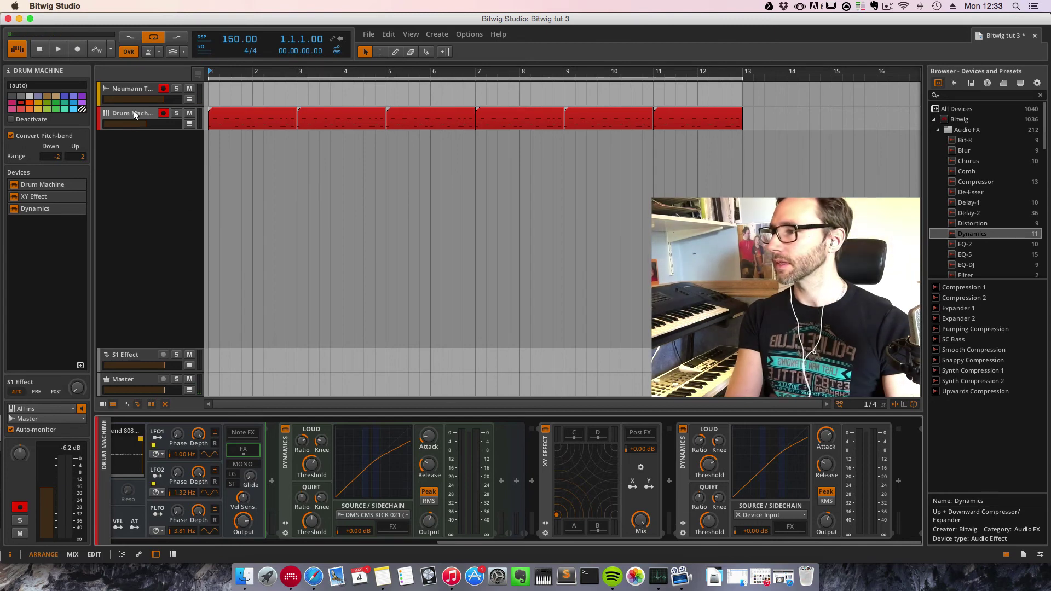
- Record the XY Effect's control-point movements between its corners as automation over the 12-bar loop, ending at the slot A corner
{"action": "left_click", "coordinate": [77, 48]}
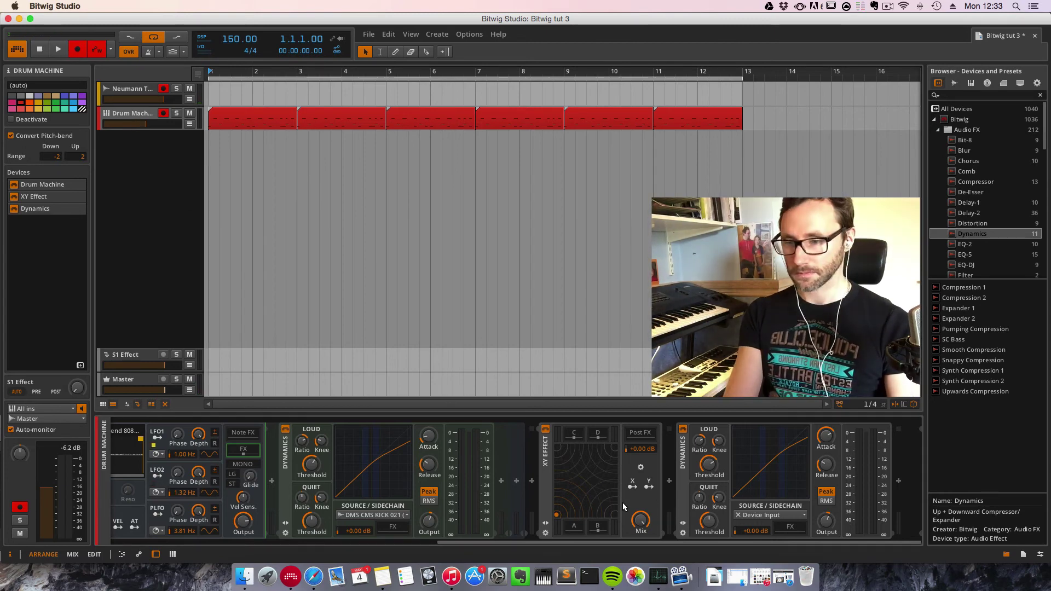
{"action": "key", "text": "space"}
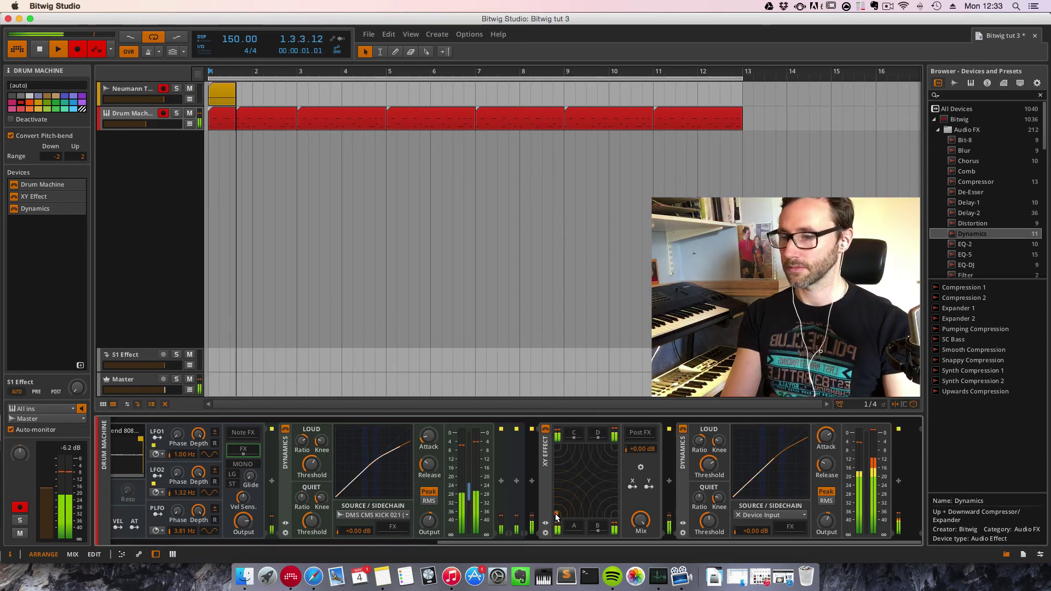
{"action": "mouse_move", "coordinate": [563, 526]}
{"action": "left_mouse_down"}
{"action": "mouse_move", "coordinate": [611, 511]}
{"action": "mouse_move", "coordinate": [616, 443]}
{"action": "mouse_move", "coordinate": [606, 439]}
{"action": "mouse_move", "coordinate": [542, 555]}
{"action": "mouse_move", "coordinate": [558, 452]}
{"action": "mouse_move", "coordinate": [562, 525]}
{"action": "mouse_move", "coordinate": [552, 438]}
{"action": "mouse_move", "coordinate": [540, 528]}
{"action": "mouse_move", "coordinate": [620, 524]}
{"action": "mouse_move", "coordinate": [556, 523]}
{"action": "mouse_move", "coordinate": [561, 443]}
{"action": "mouse_move", "coordinate": [613, 444]}
{"action": "mouse_move", "coordinate": [625, 525]}
{"action": "mouse_move", "coordinate": [532, 531]}
{"action": "mouse_move", "coordinate": [626, 516]}
{"action": "mouse_move", "coordinate": [523, 517]}
{"action": "mouse_move", "coordinate": [609, 485]}
{"action": "left_mouse_up"}
{"action": "left_click_drag", "start_coordinate": [575, 450], "coordinate": [560, 520]}
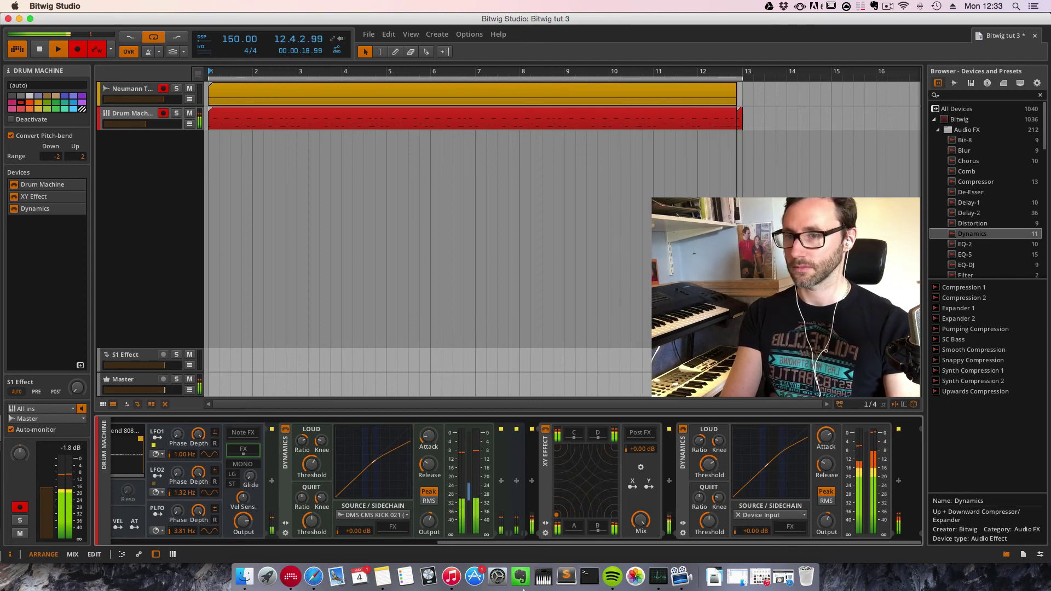
{"action": "left_click", "coordinate": [54, 49]}
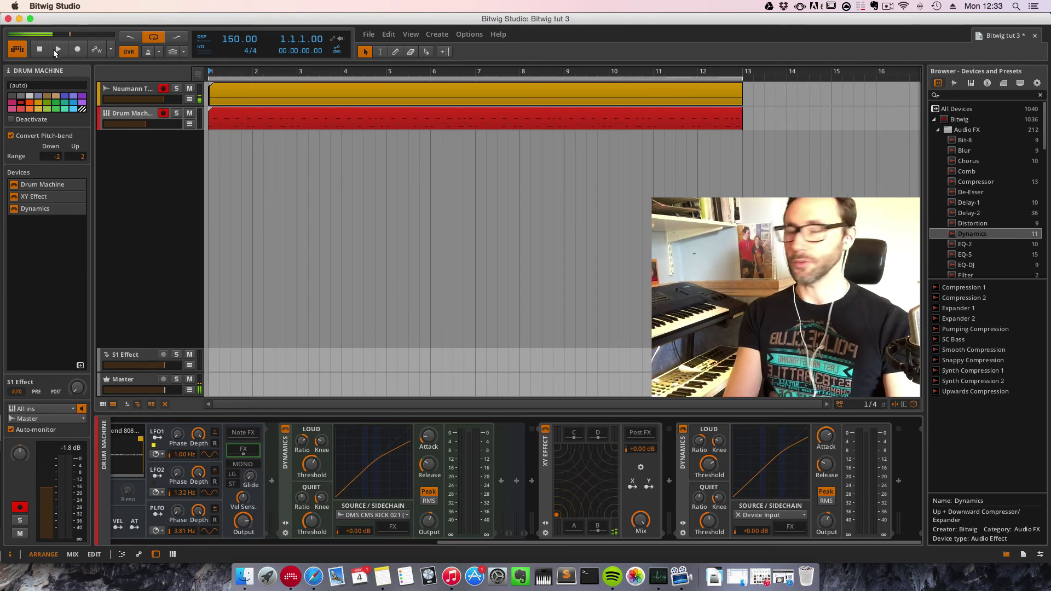
{"action": "left_click", "coordinate": [189, 100]}
{"action": "left_click", "coordinate": [180, 120]}
{"action": "left_click", "coordinate": [180, 133]}
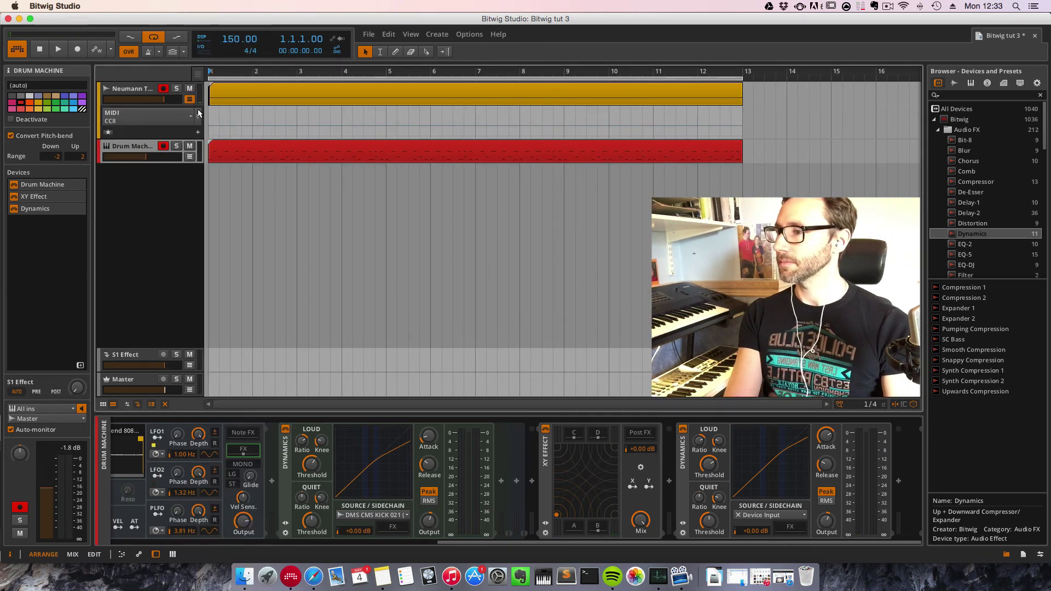
{"action": "left_click", "coordinate": [189, 100]}
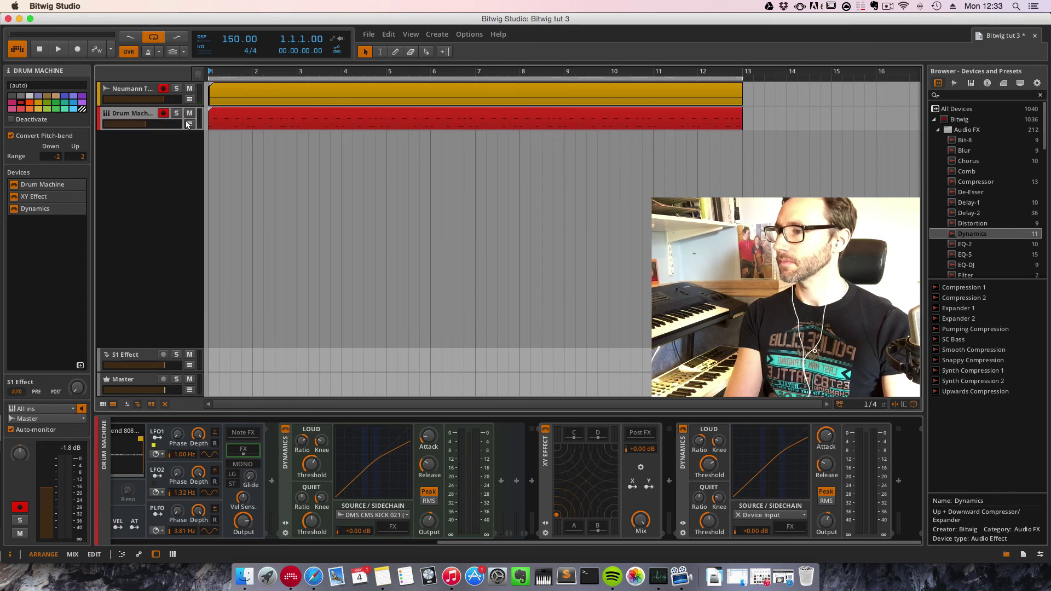
- Show the Drum Machine track's automation lane and set it to the XY Effect's Mix X parameter
{"action": "left_click", "coordinate": [189, 124]}
{"action": "left_click", "coordinate": [190, 141]}
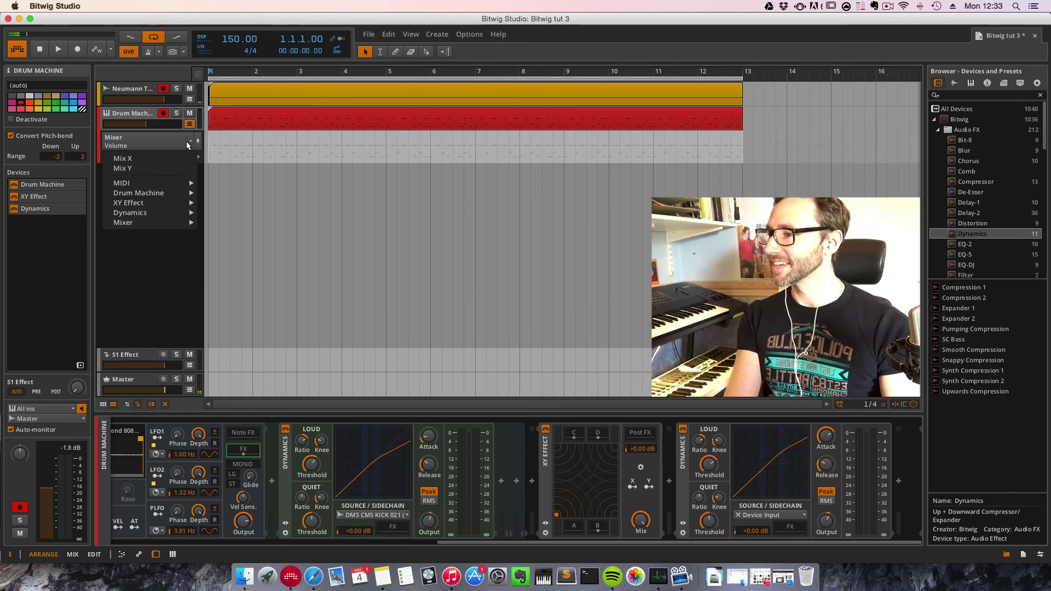
{"action": "left_click", "coordinate": [151, 157]}
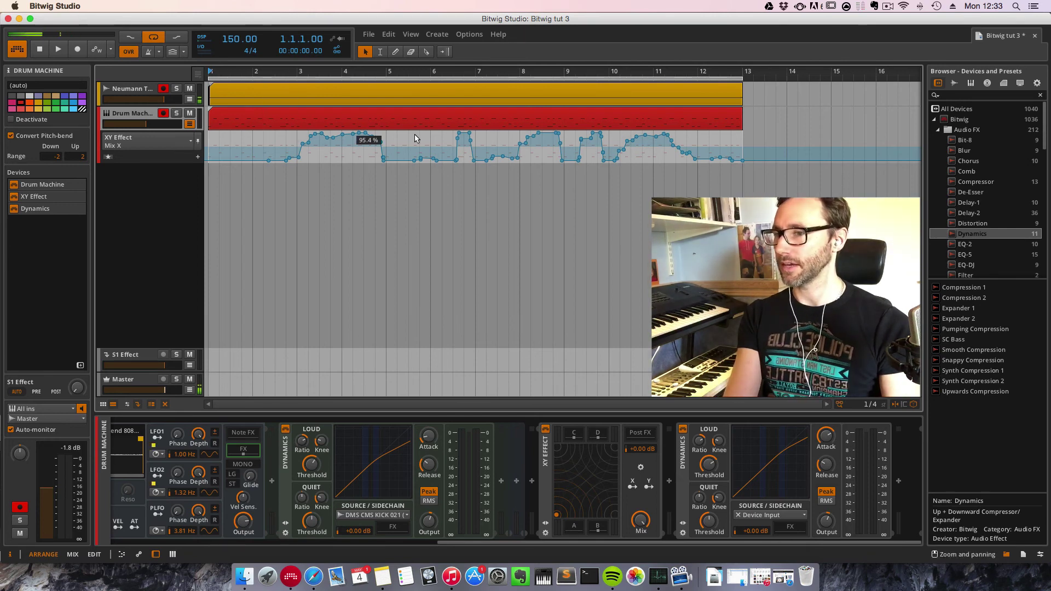
- Add a separate automation lane for the XY Effect's Mix Y below the Mix X lane and play back the recorded automation
{"action": "left_click", "coordinate": [190, 144]}
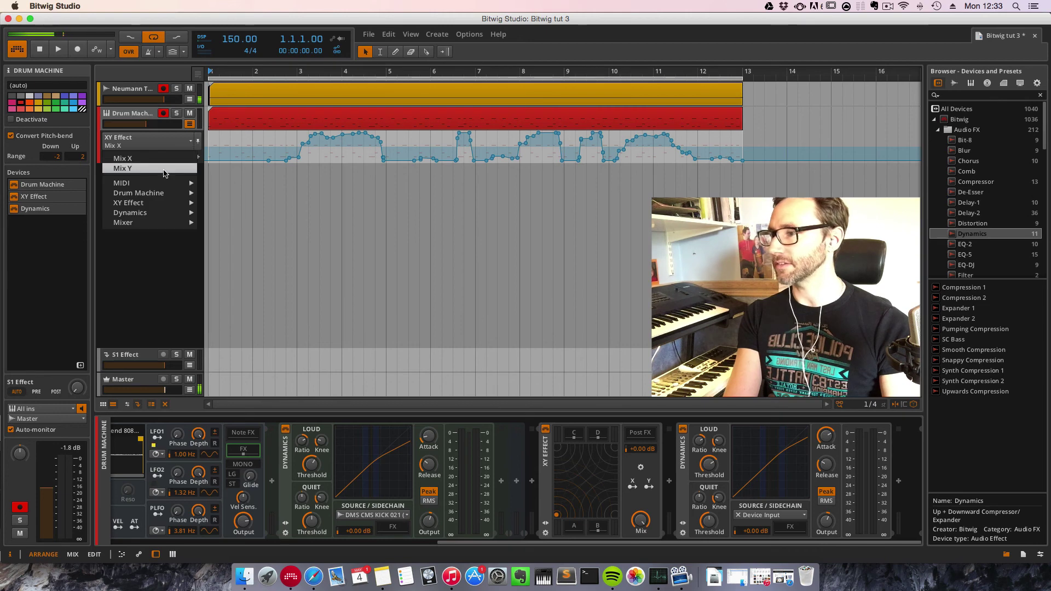
{"action": "left_click", "coordinate": [153, 167]}
{"action": "left_click", "coordinate": [198, 157]}
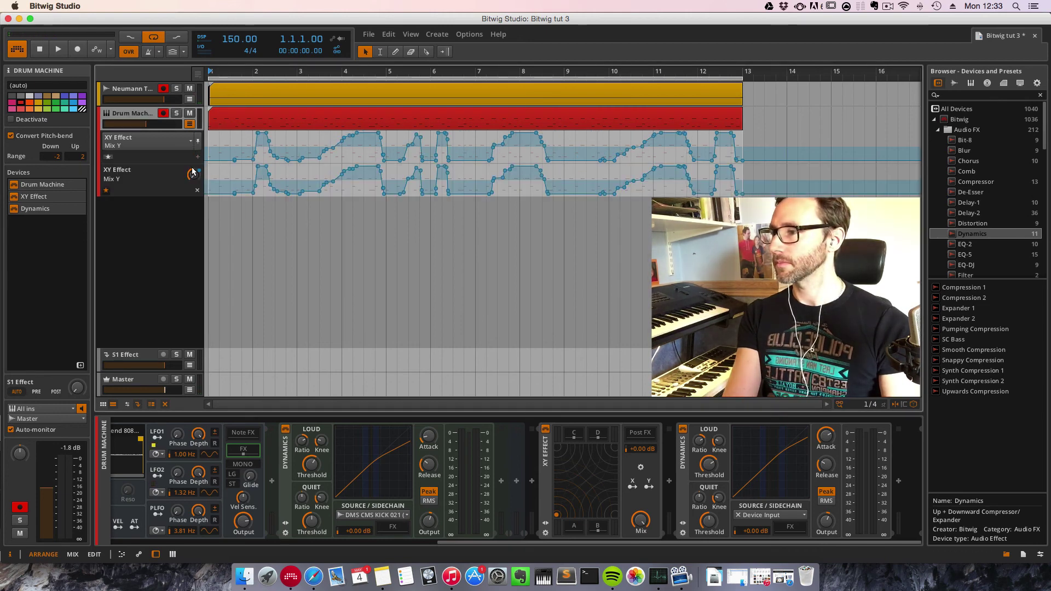
{"action": "left_click", "coordinate": [191, 141]}
{"action": "left_click", "coordinate": [180, 158]}
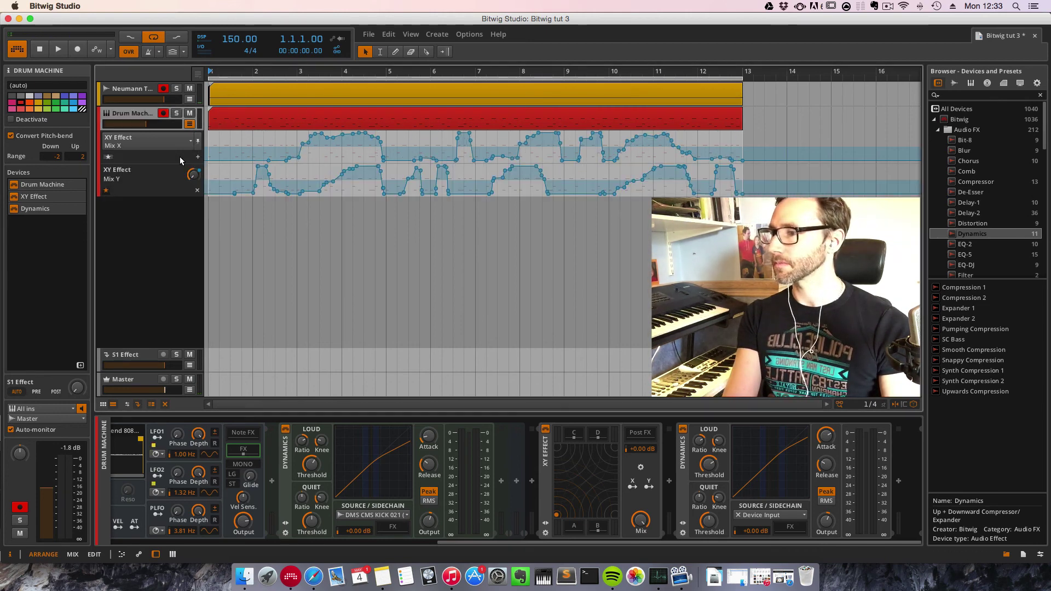
{"action": "key", "text": "space"}
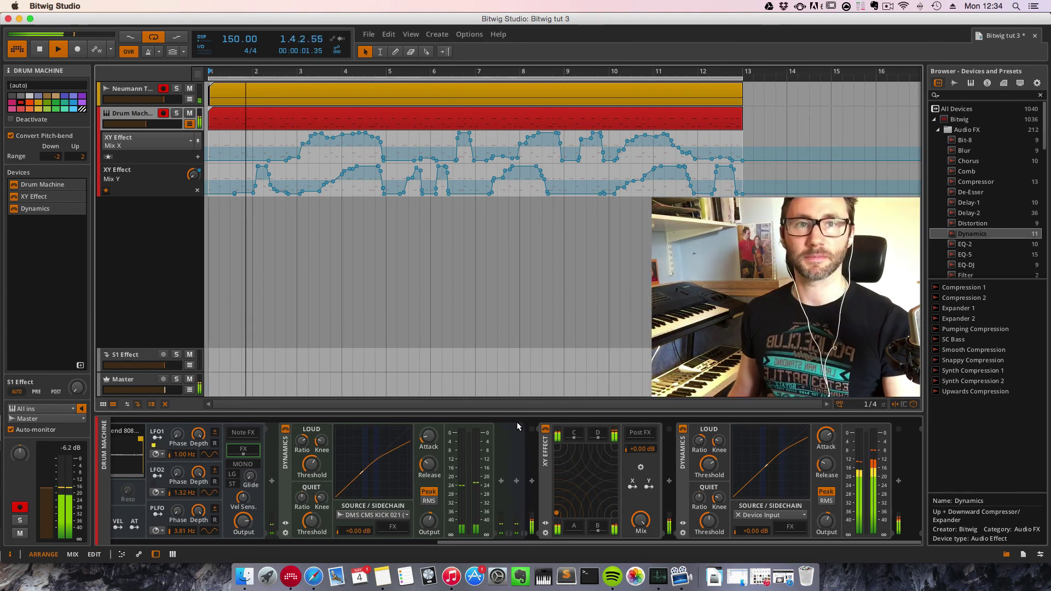